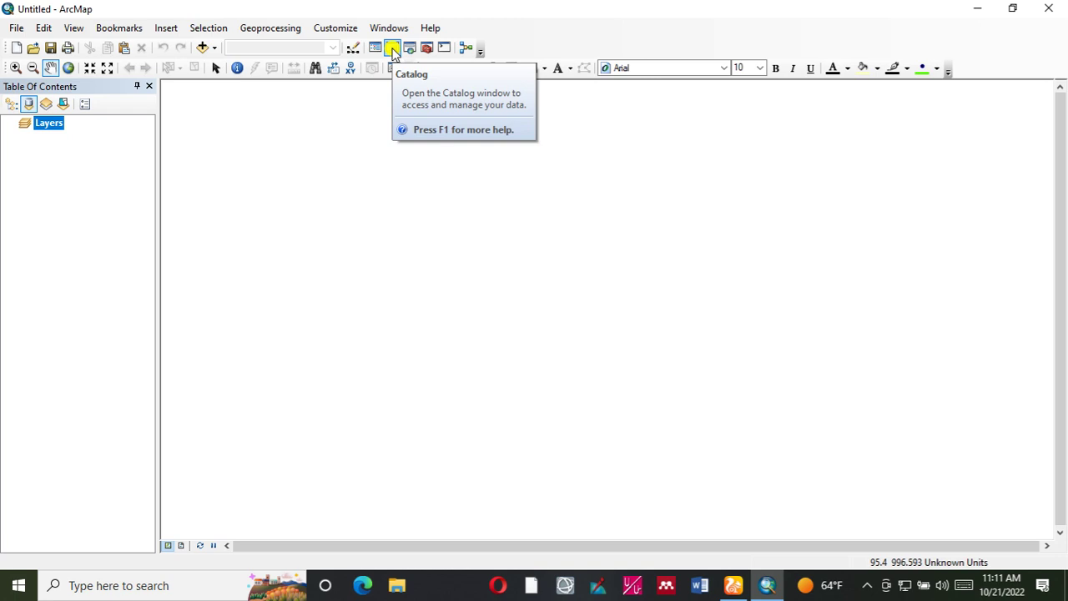
# Open the Catalog as a floating window and show the contents of Folder Connections
pyautogui.click(393, 50)
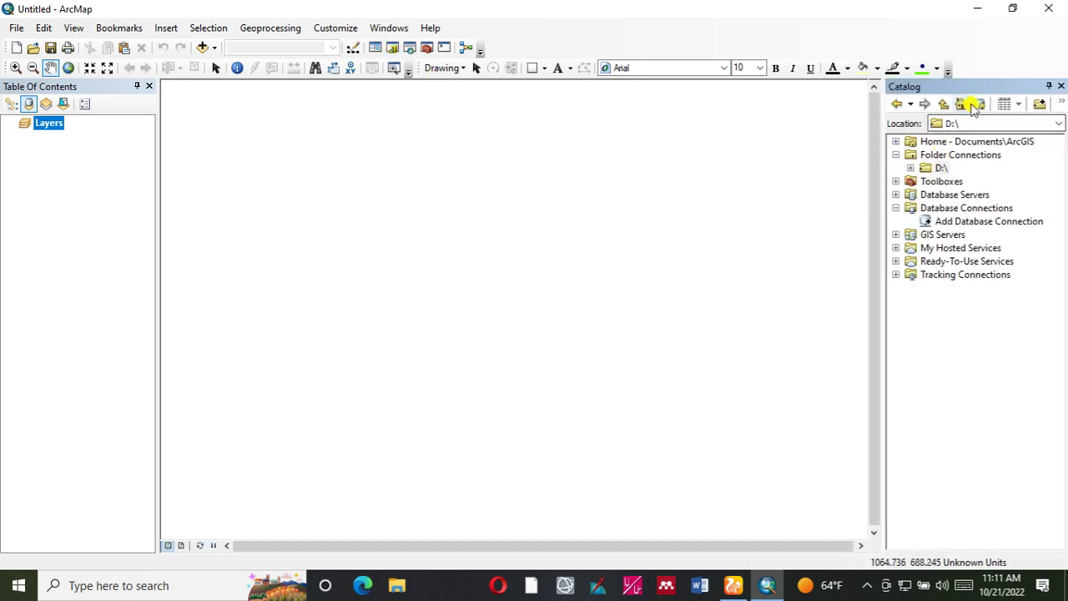
pyautogui.moveTo(978, 83); pyautogui.dragTo(944, 75)
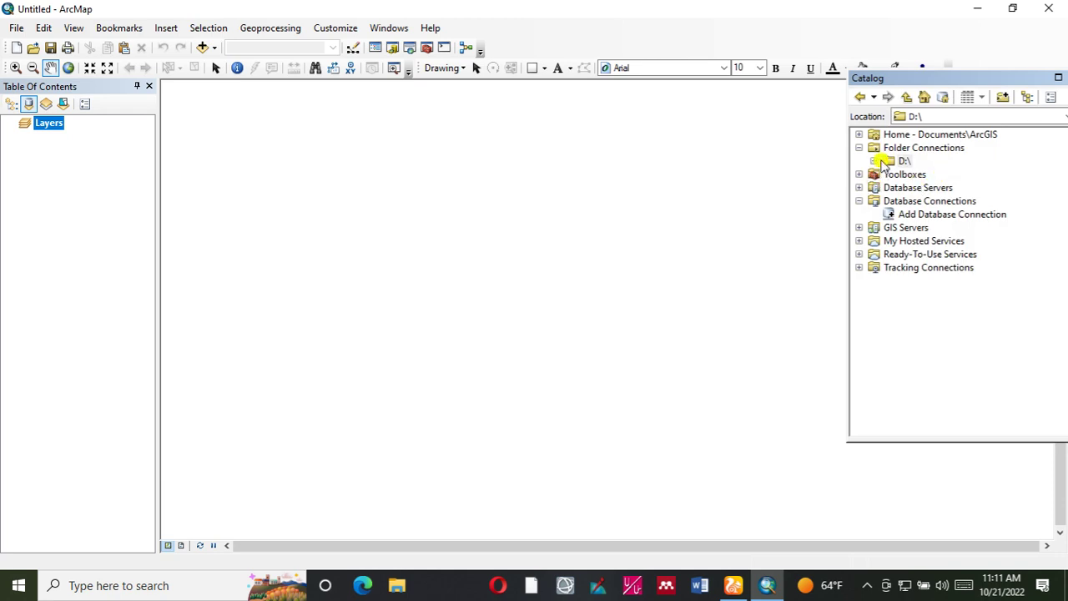
pyautogui.click(860, 148)
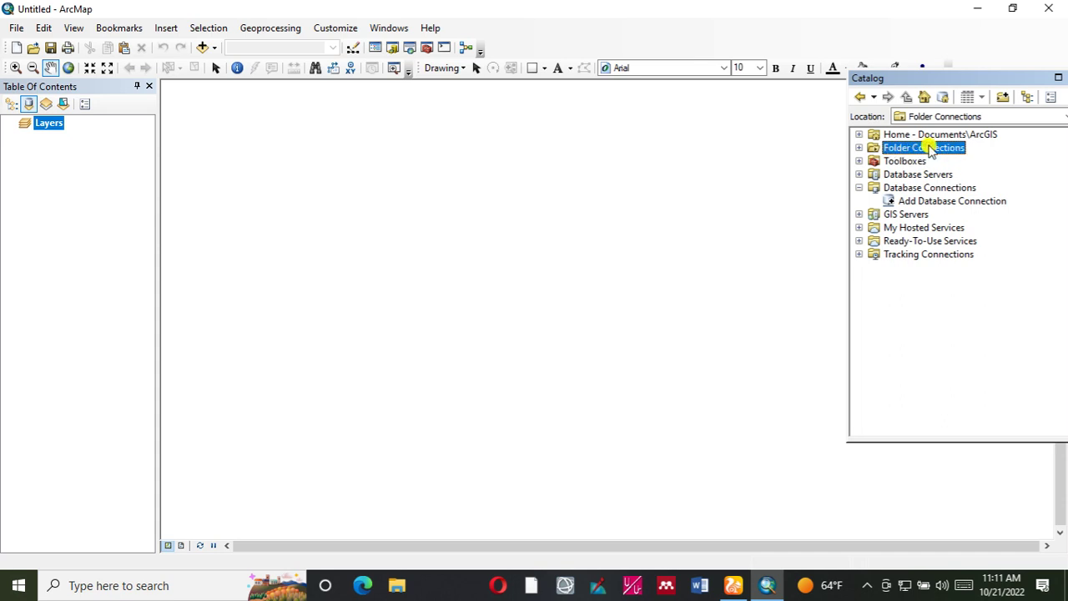
pyautogui.click(859, 148)
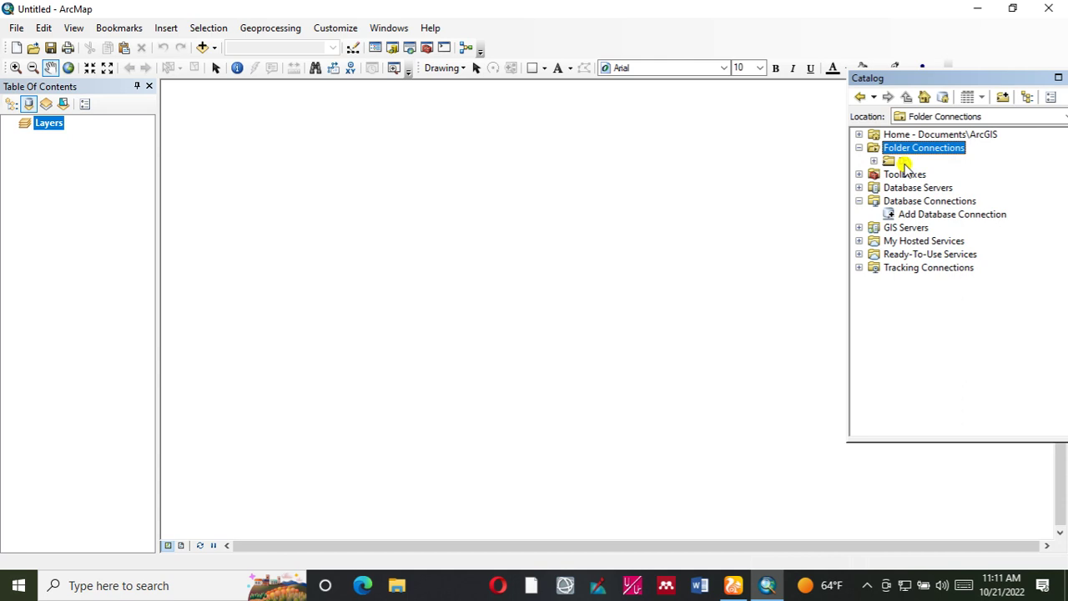
pyautogui.click(1003, 97)
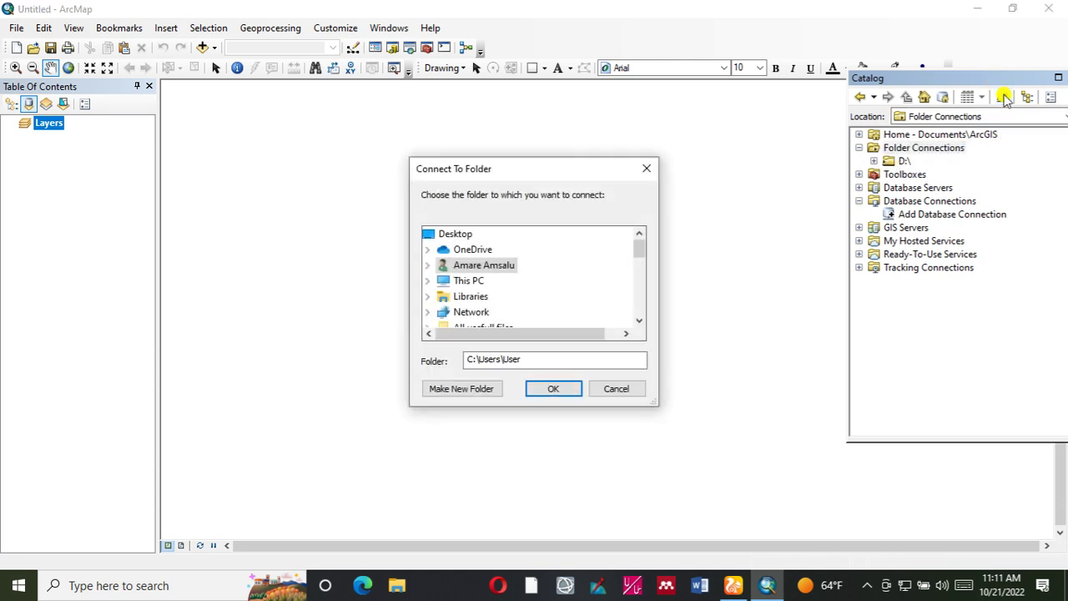
pyautogui.doubleClick(468, 281)
pyautogui.scroll(-3, 495, 265)
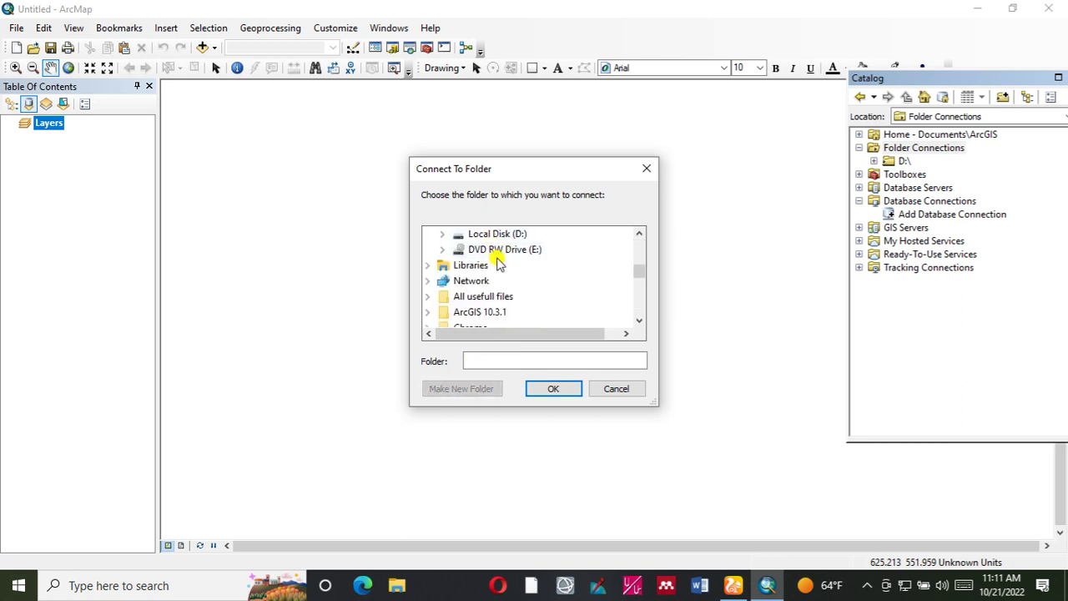
pyautogui.scroll(1, 496, 264)
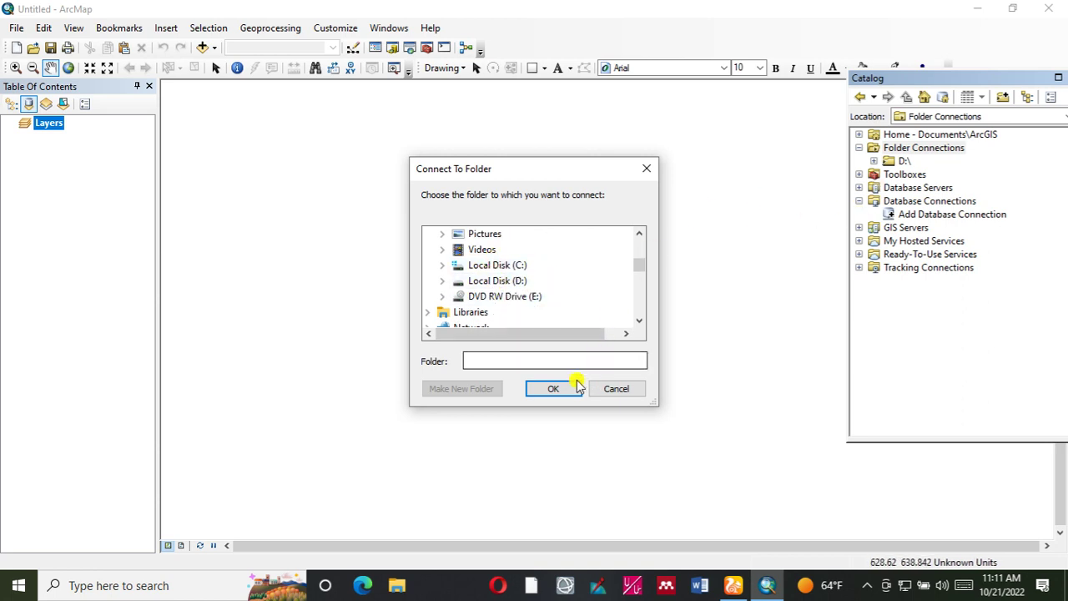
pyautogui.click(625, 389)
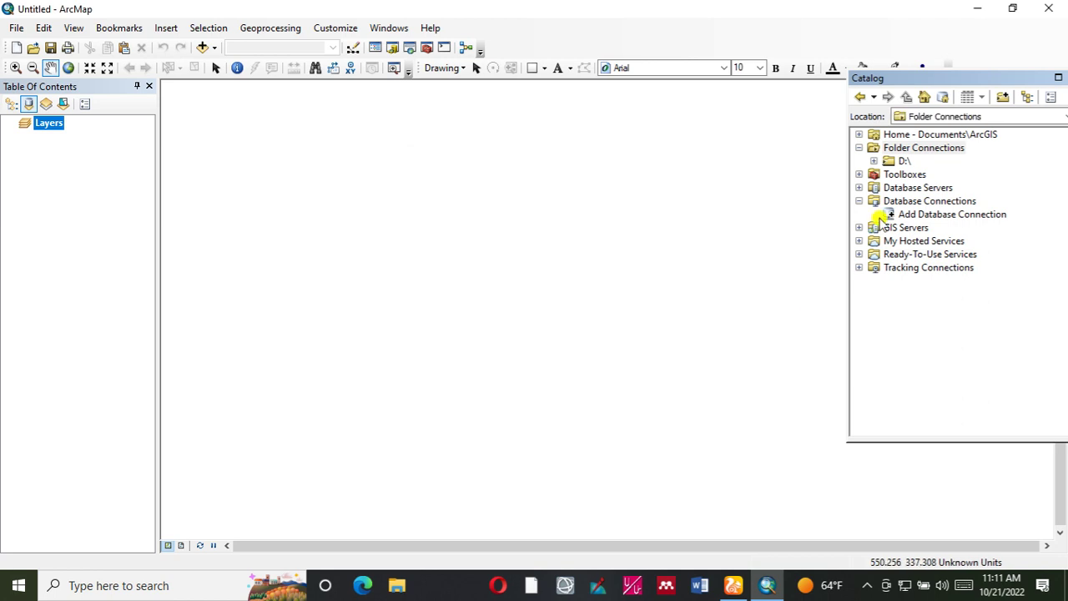
# Expand the D:\ folder connection and view the item types that can be created in it
pyautogui.click(875, 161)
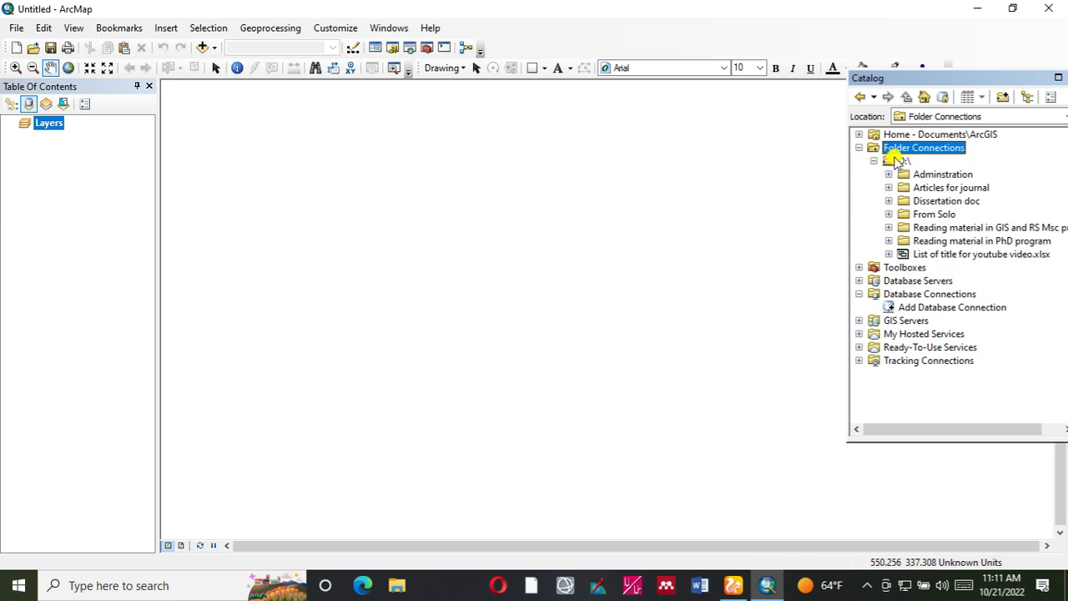
pyautogui.rightClick(896, 160)
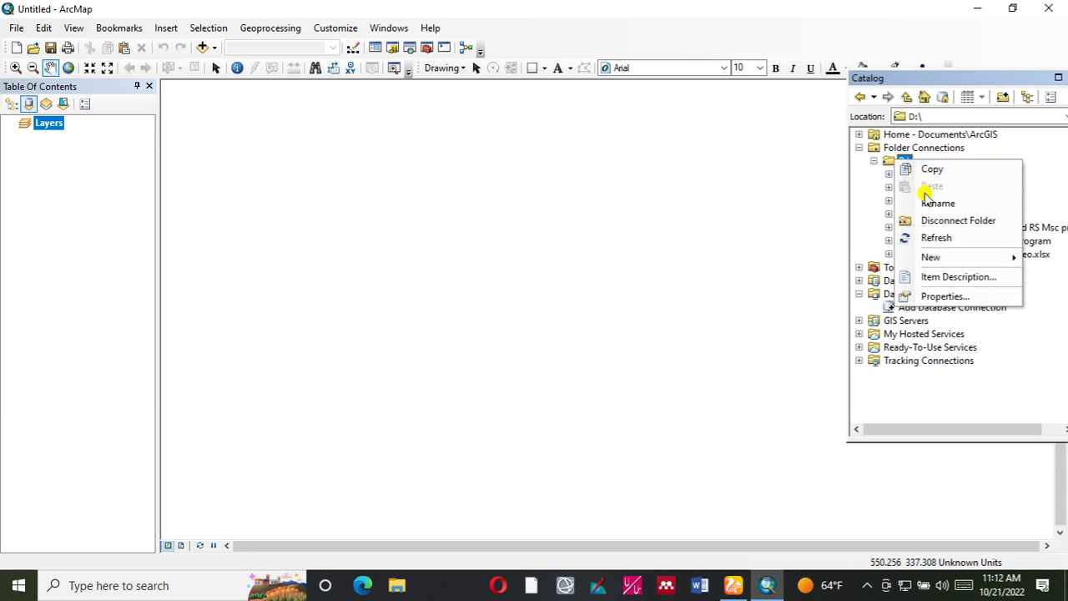
pyautogui.moveTo(932, 259)
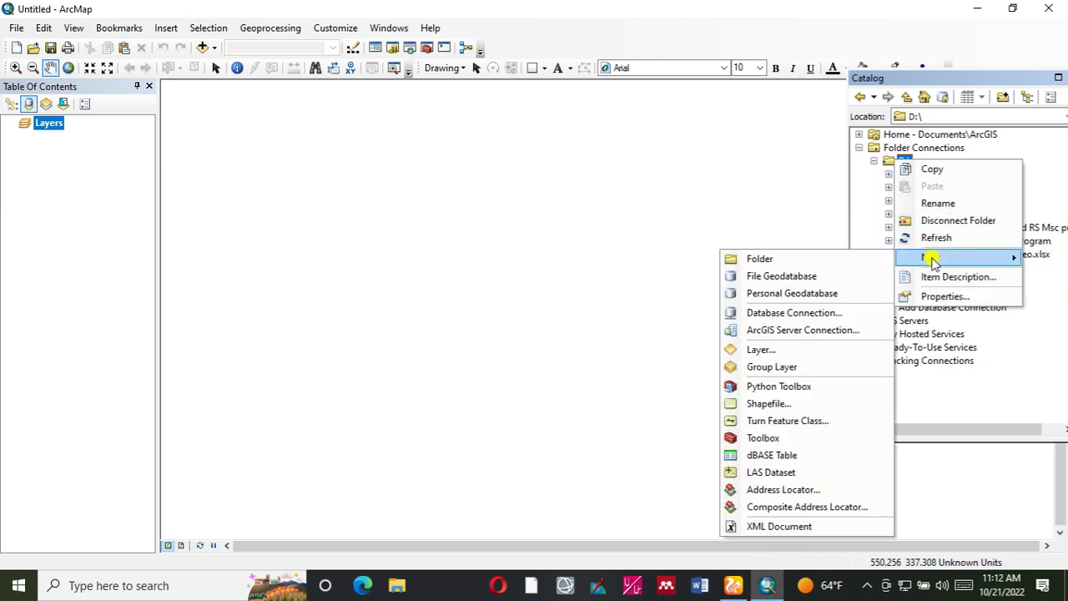
pyautogui.click(874, 183)
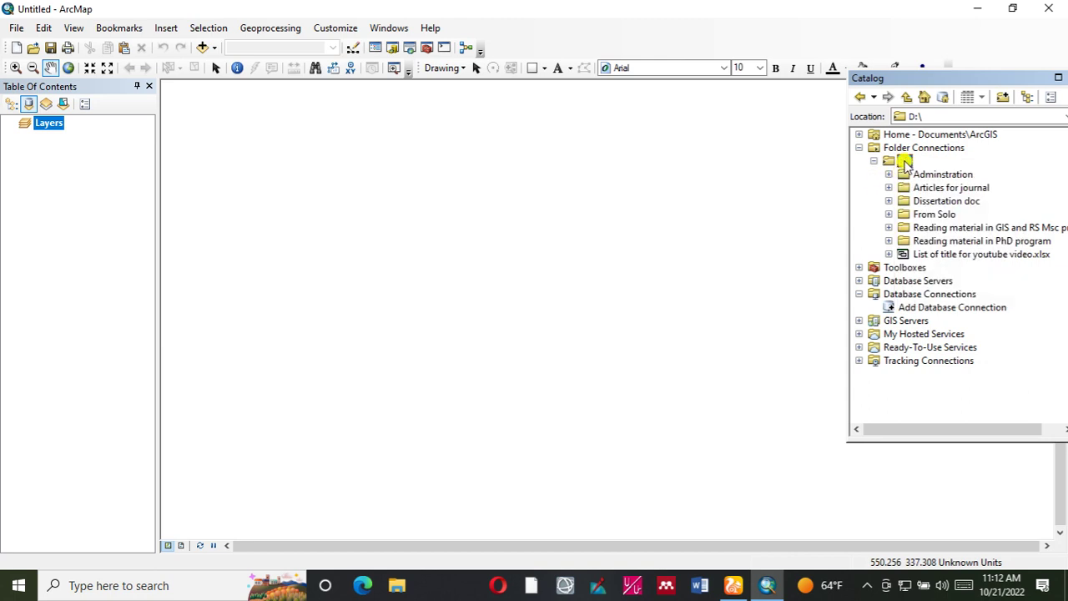
# Create a new folder named arcGIS-Data in the D:\ folder connection
pyautogui.rightClick(907, 160)
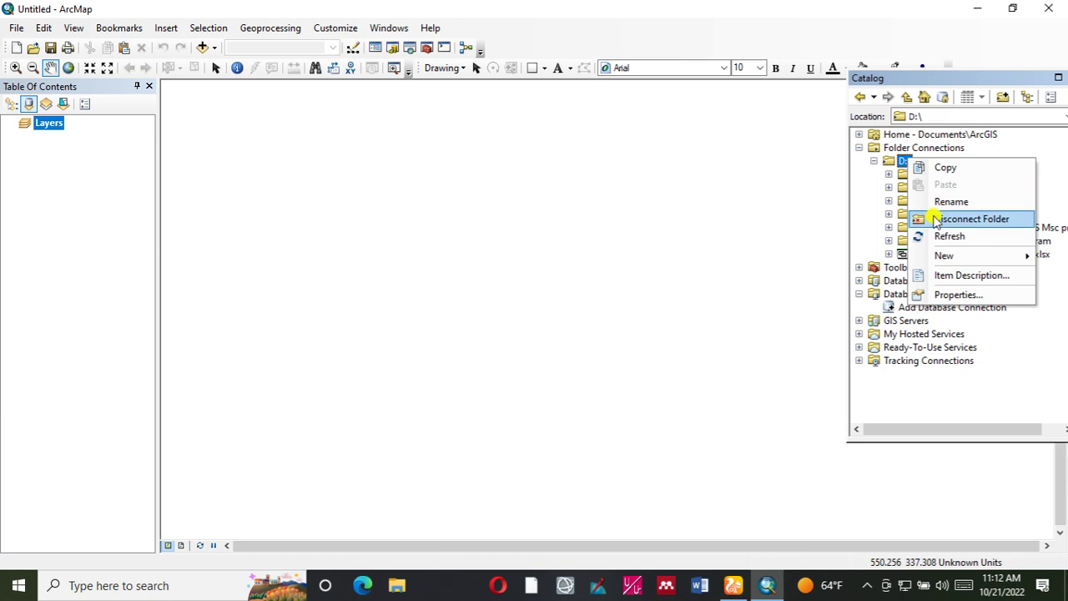
pyautogui.moveTo(944, 256)
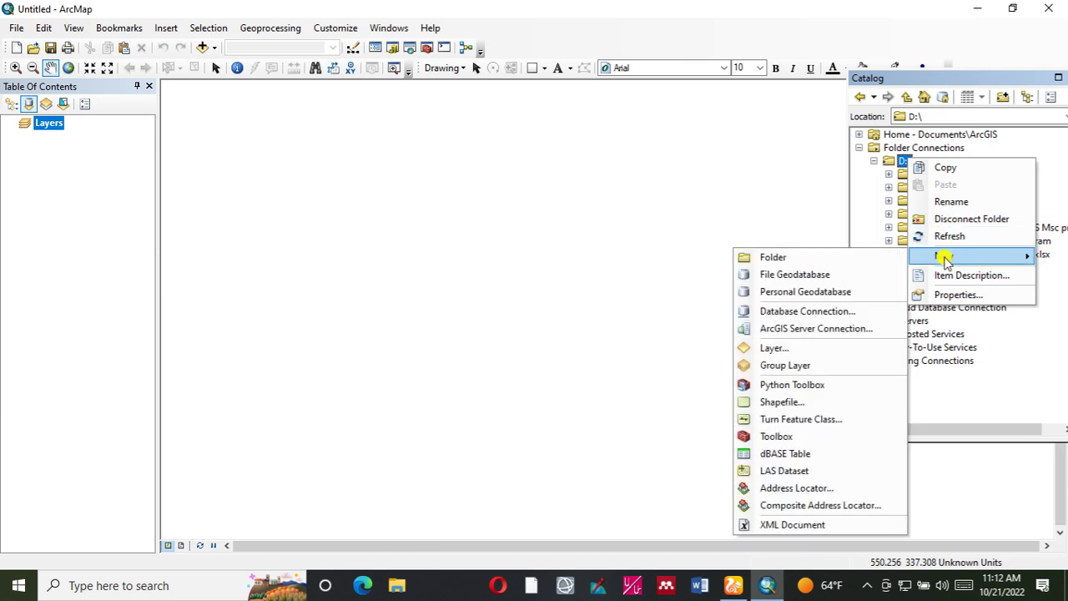
pyautogui.click(789, 255)
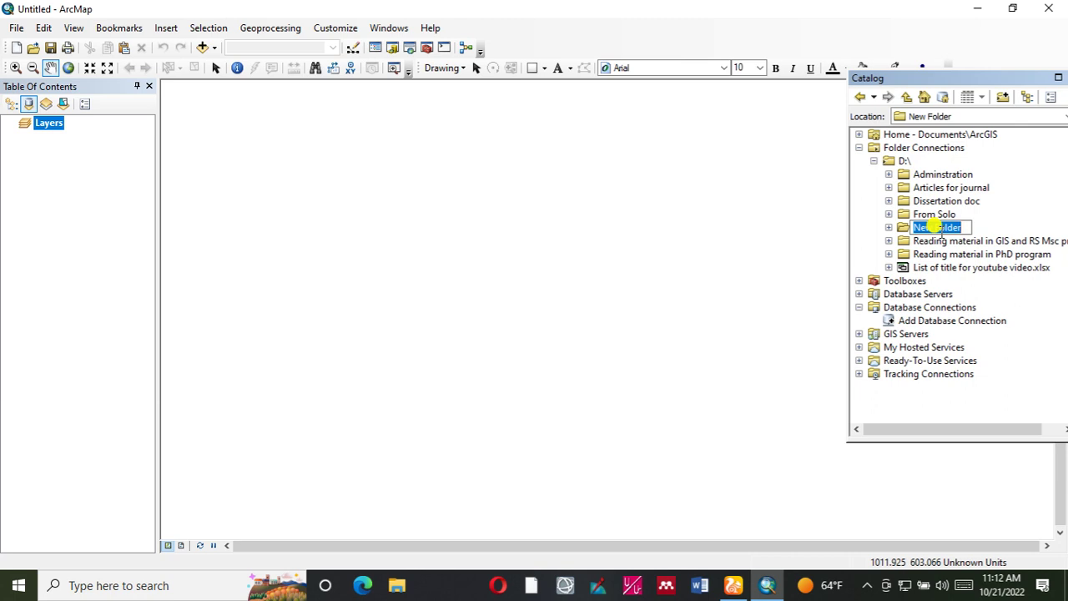
pyautogui.write('arc')
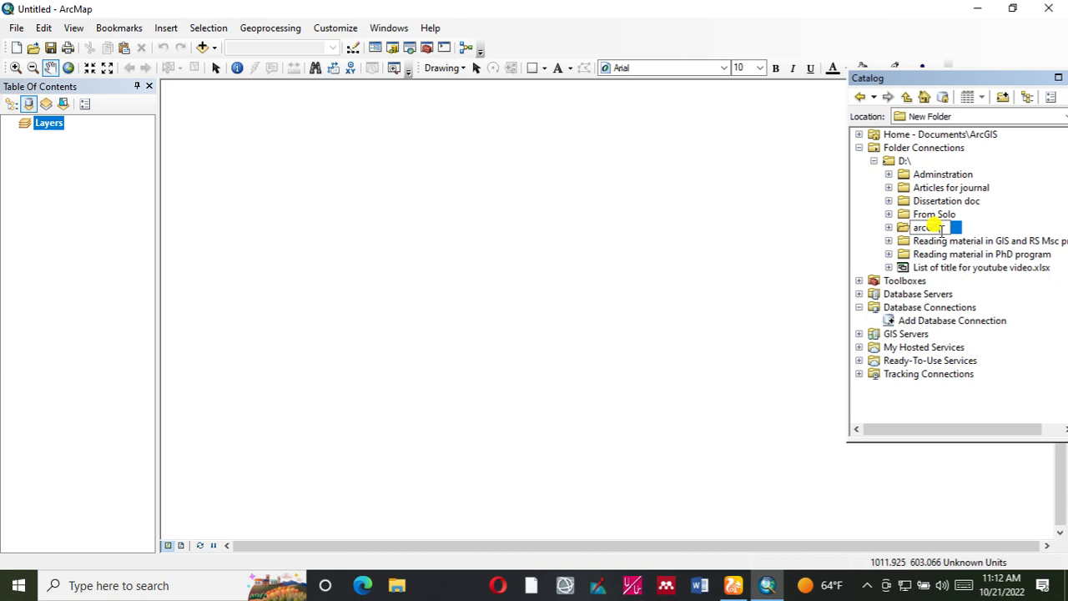
pyautogui.write('Data')
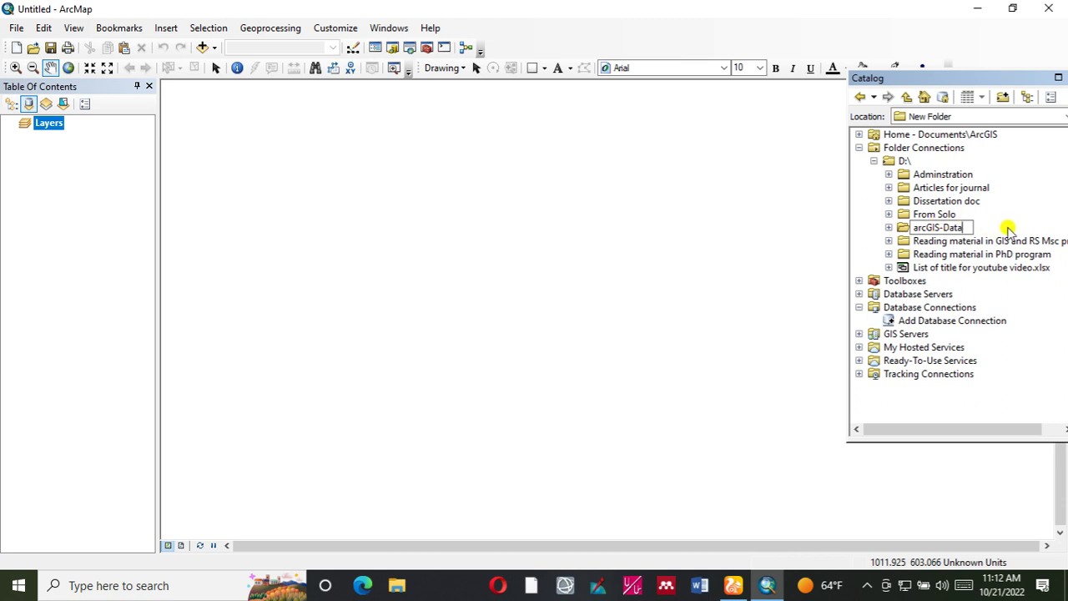
pyautogui.press('Return')
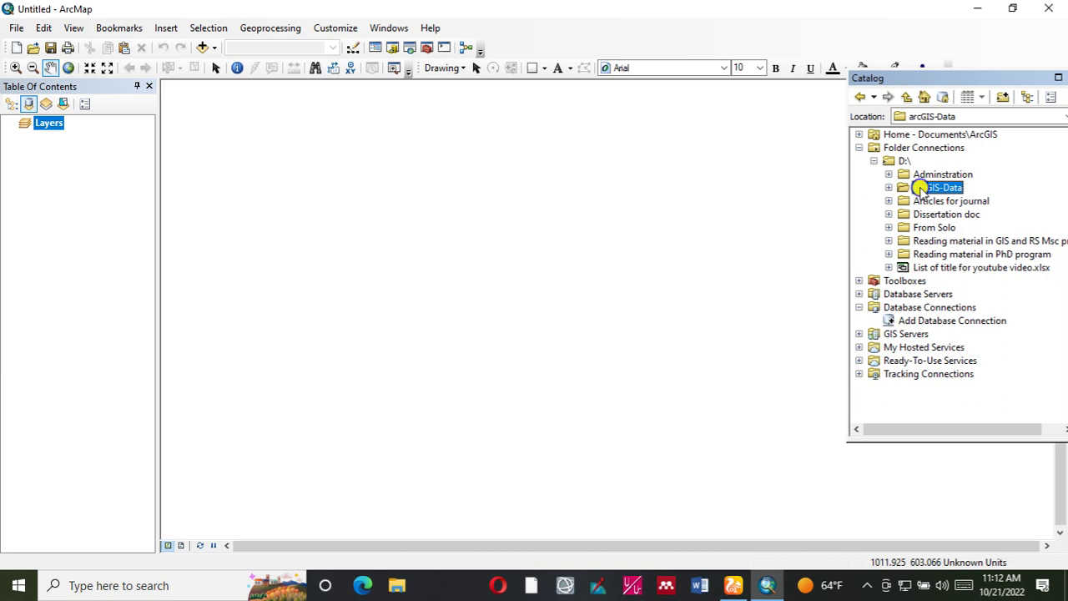
# Create a subfolder named "personal and geodatabase" inside the arcGIS-Data folder
pyautogui.rightClick(924, 190)
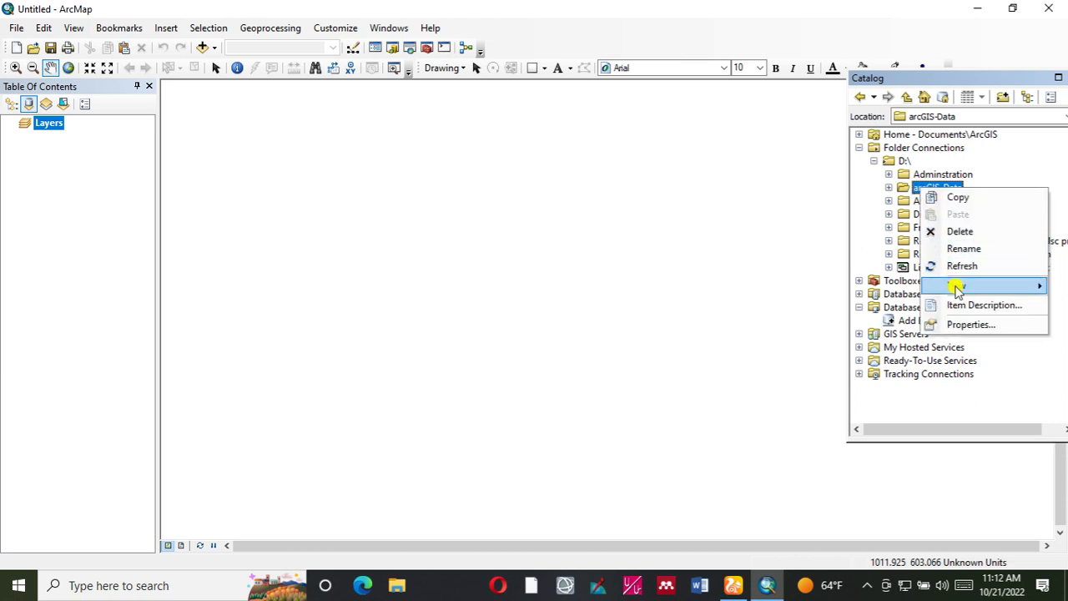
pyautogui.moveTo(956, 288)
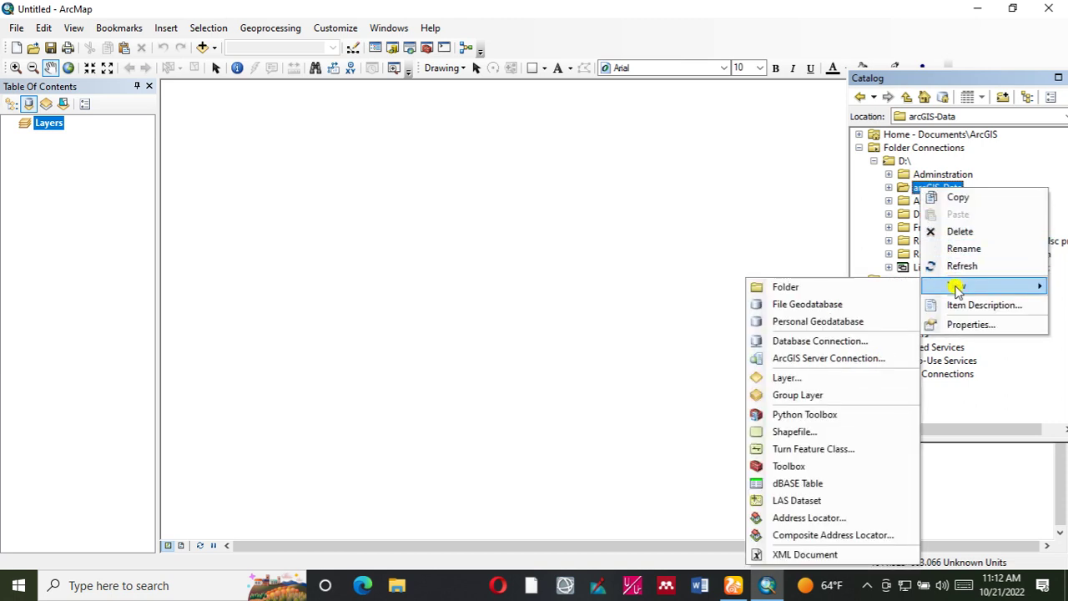
pyautogui.click(801, 288)
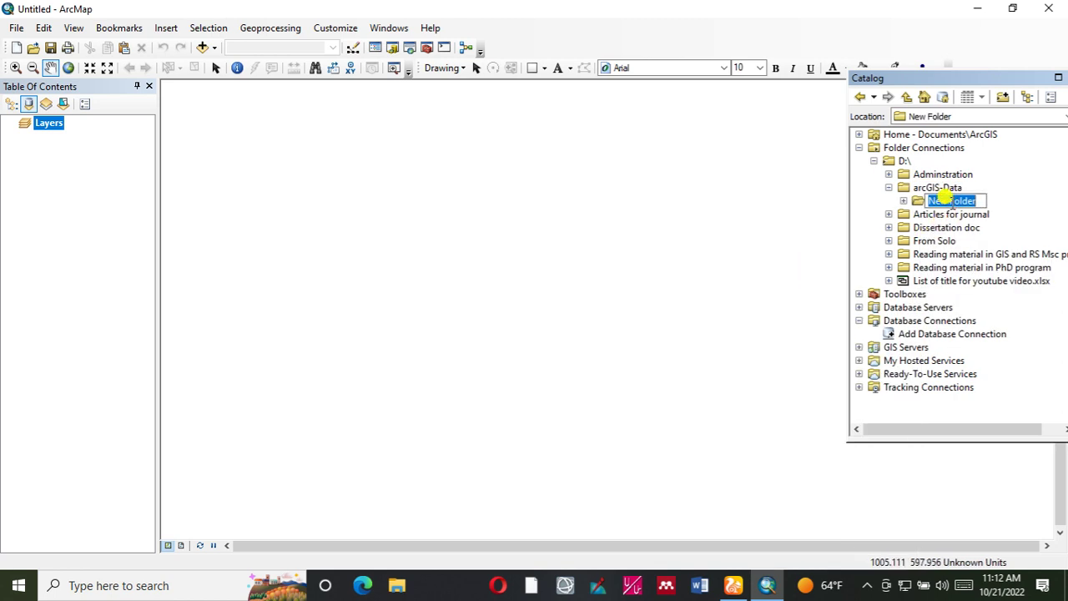
pyautogui.write('personal')
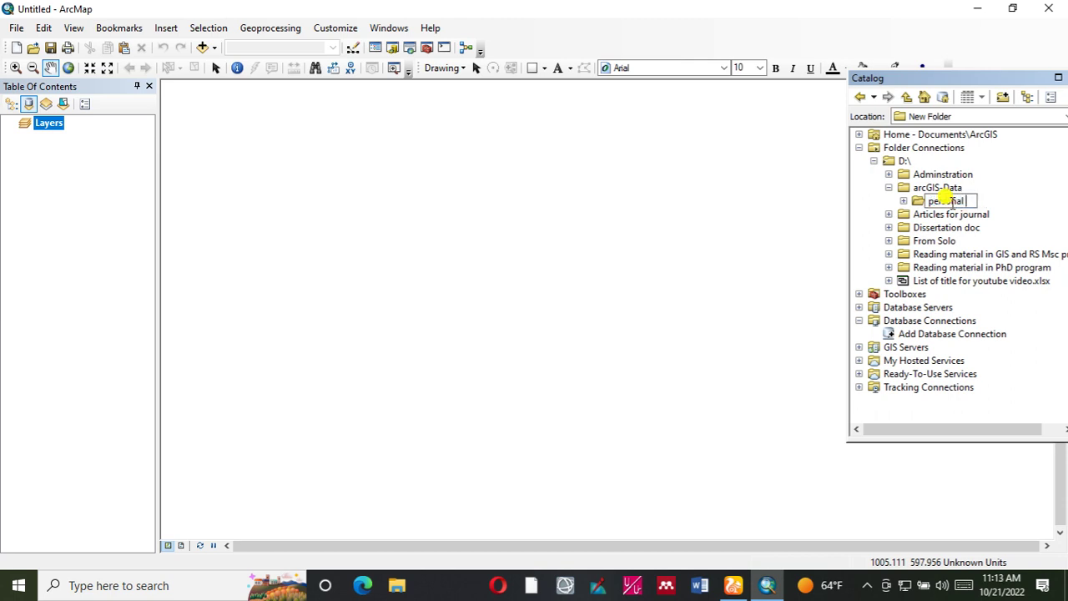
pyautogui.write(' and geodatabase')
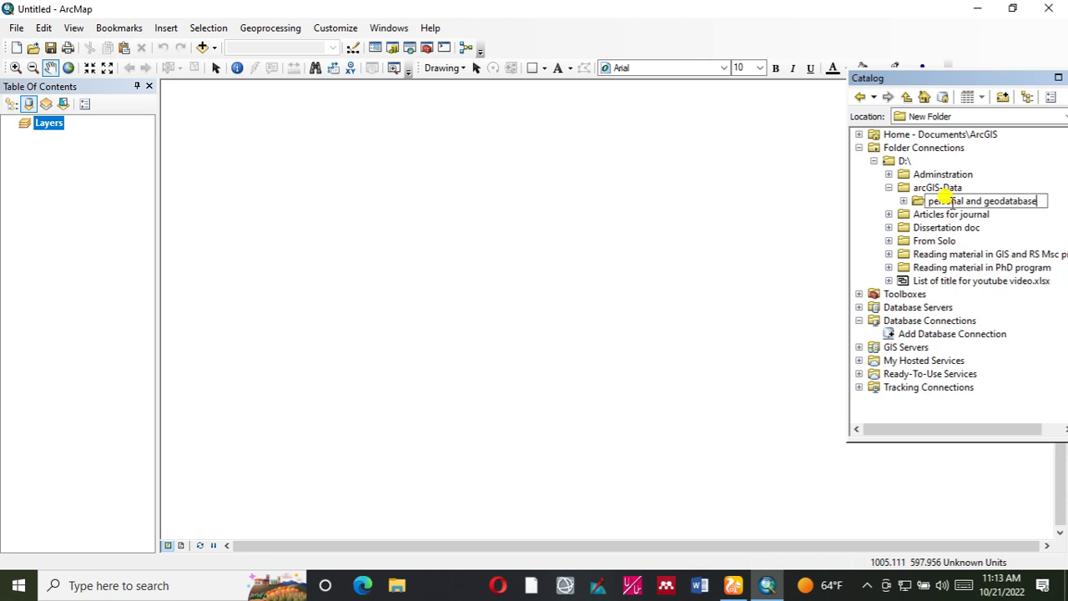
pyautogui.press('Return')
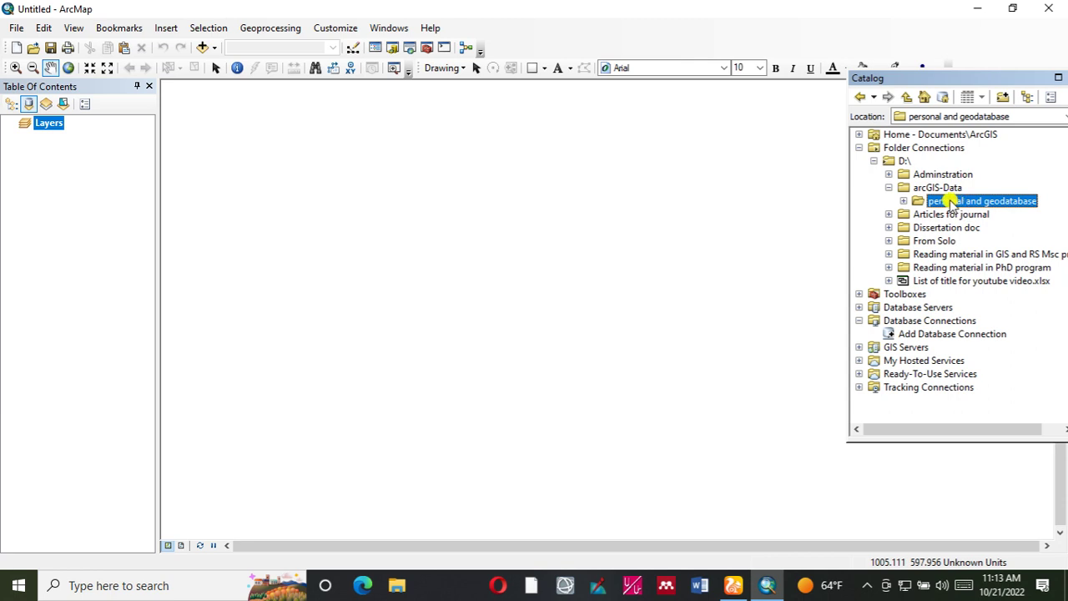
# Create a file geodatabase named "file gdb" in the "personal and geodatabase" folder
pyautogui.rightClick(942, 201)
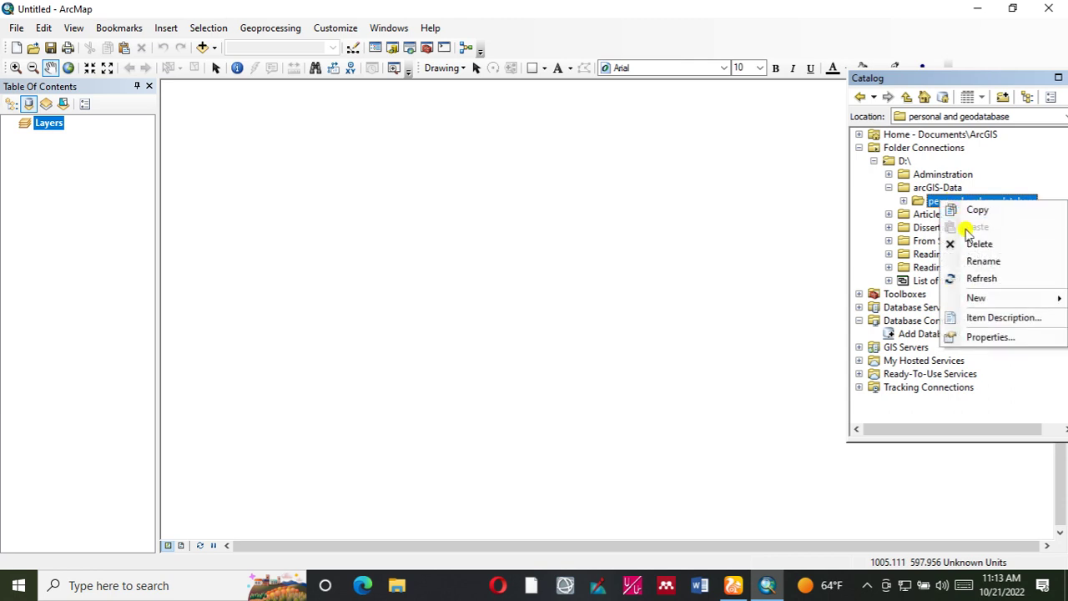
pyautogui.moveTo(978, 302)
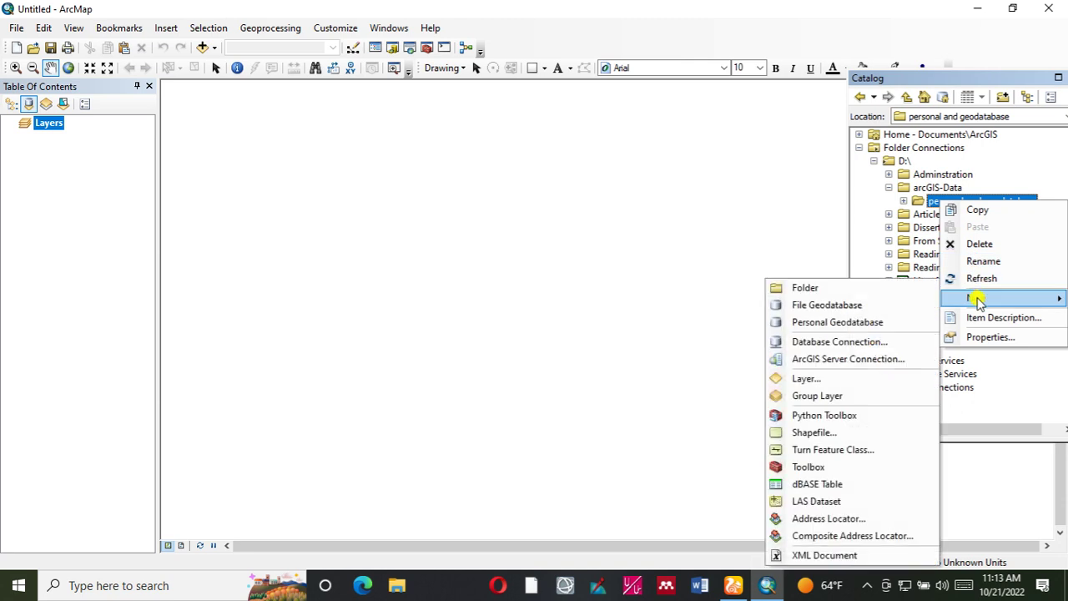
pyautogui.click(847, 306)
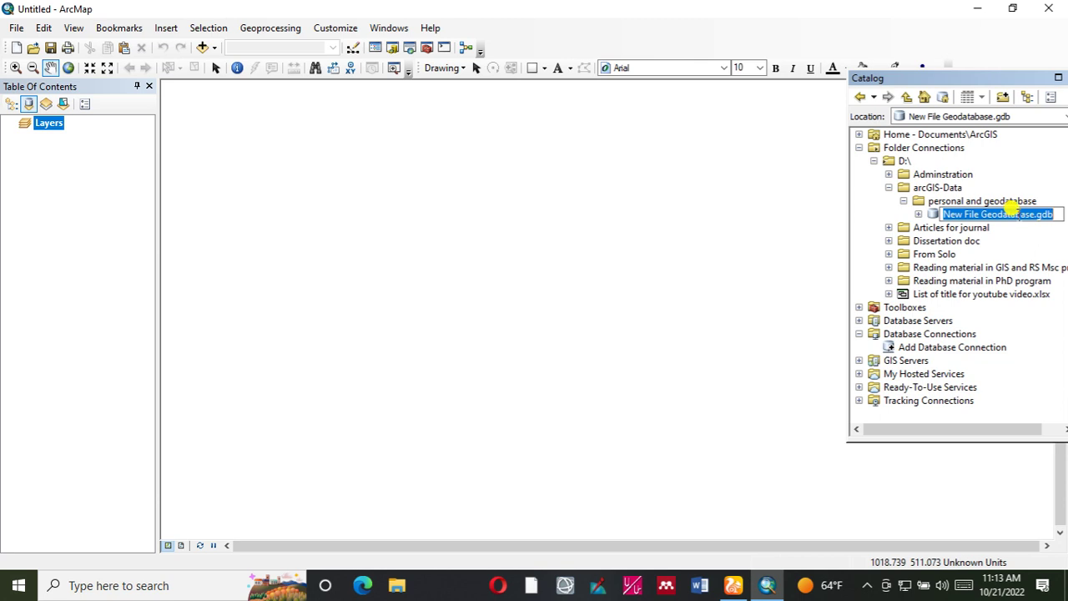
pyautogui.write('file')
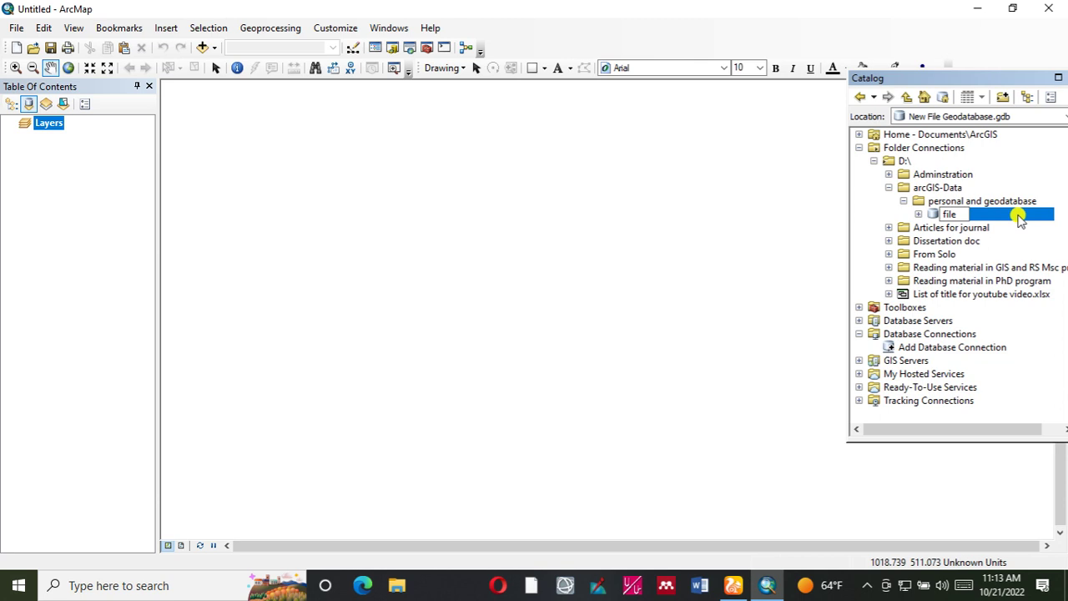
pyautogui.write(' gdb')
pyautogui.press('Return')
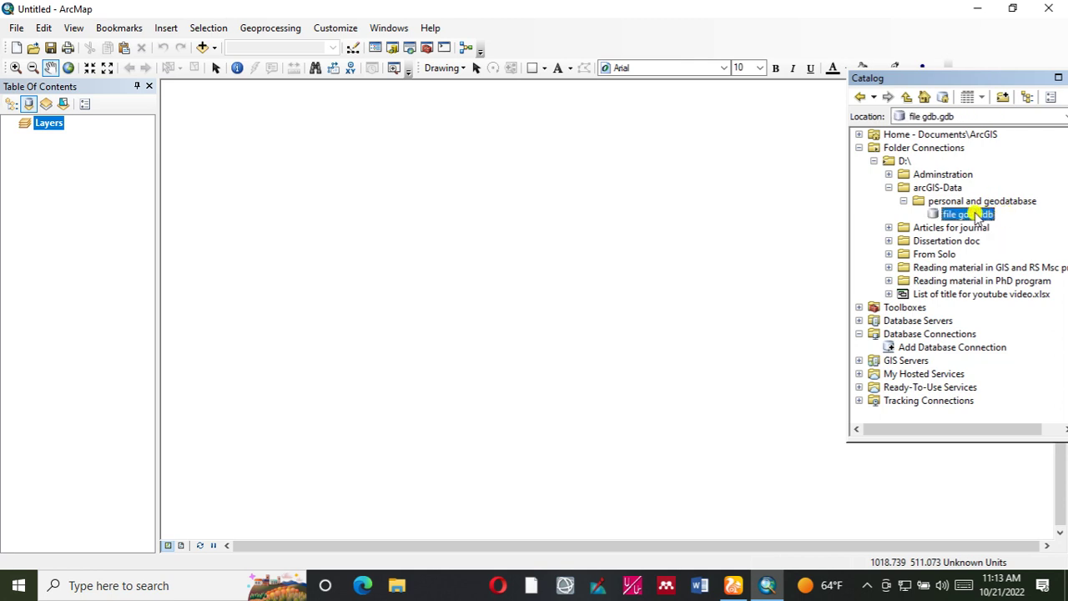
# Create a personal geodatabase named "Personal gdb" in the "personal and geodatabase" folder
pyautogui.rightClick(939, 207)
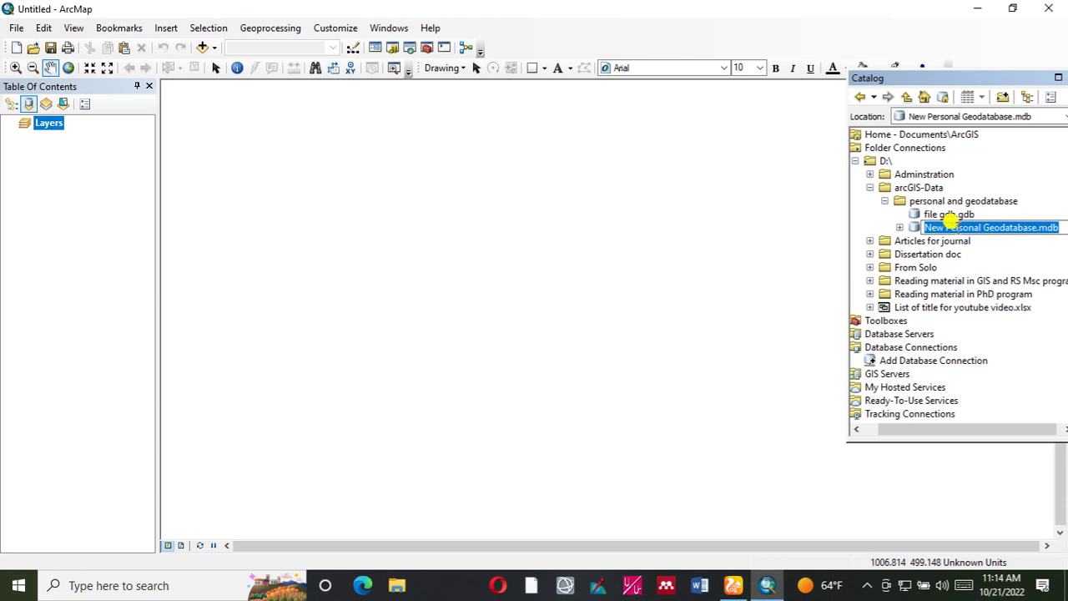
pyautogui.write('P')
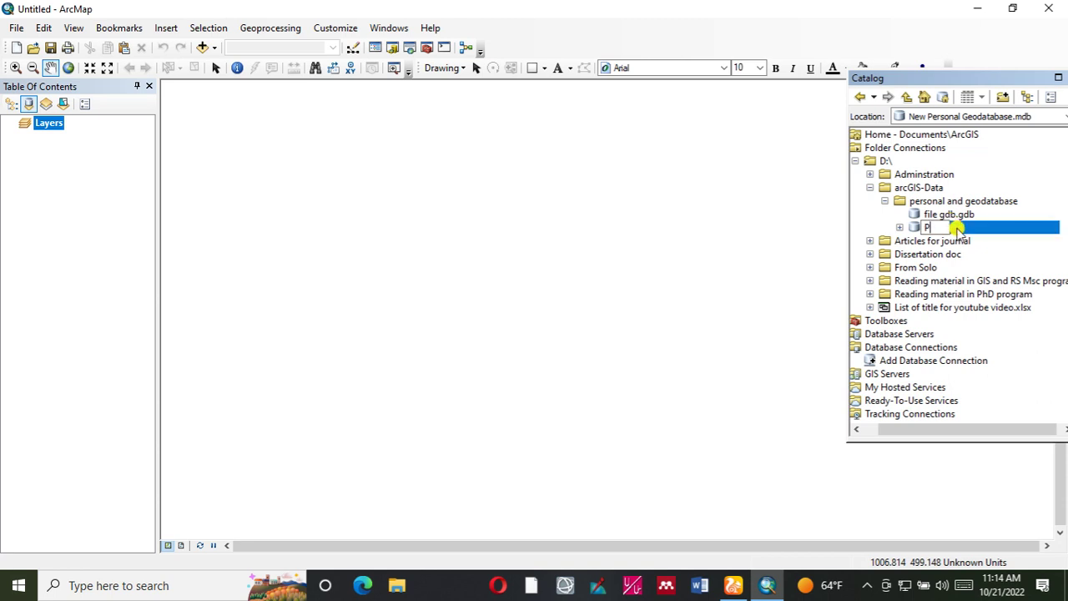
pyautogui.write('ersonal gdb')
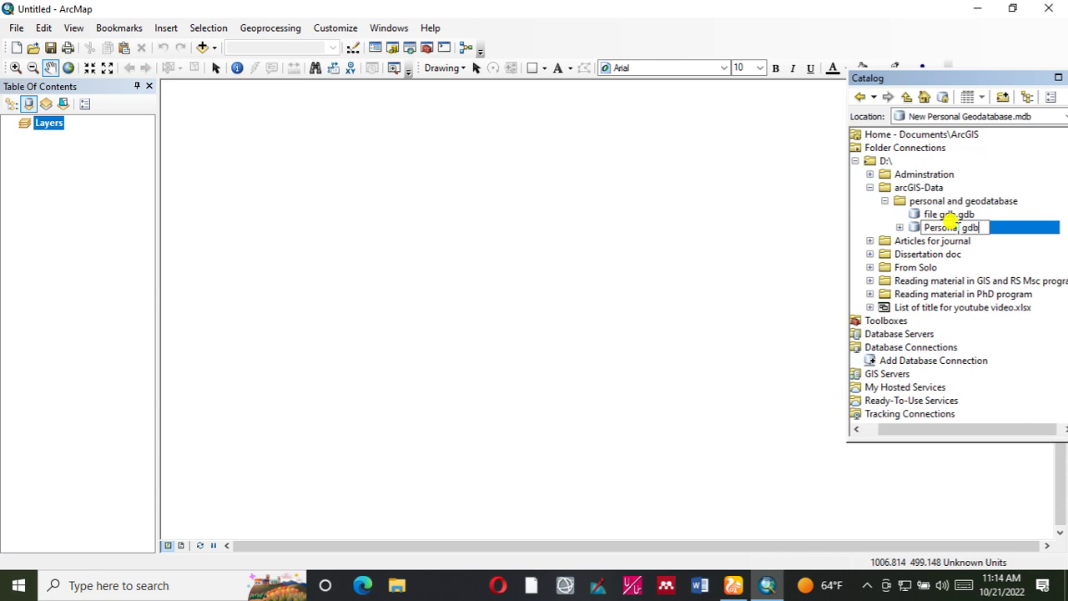
pyautogui.press('BackSpace')
pyautogui.press('BackSpace')
pyautogui.press('BackSpace')
pyautogui.write('gdb')
pyautogui.press('Return')
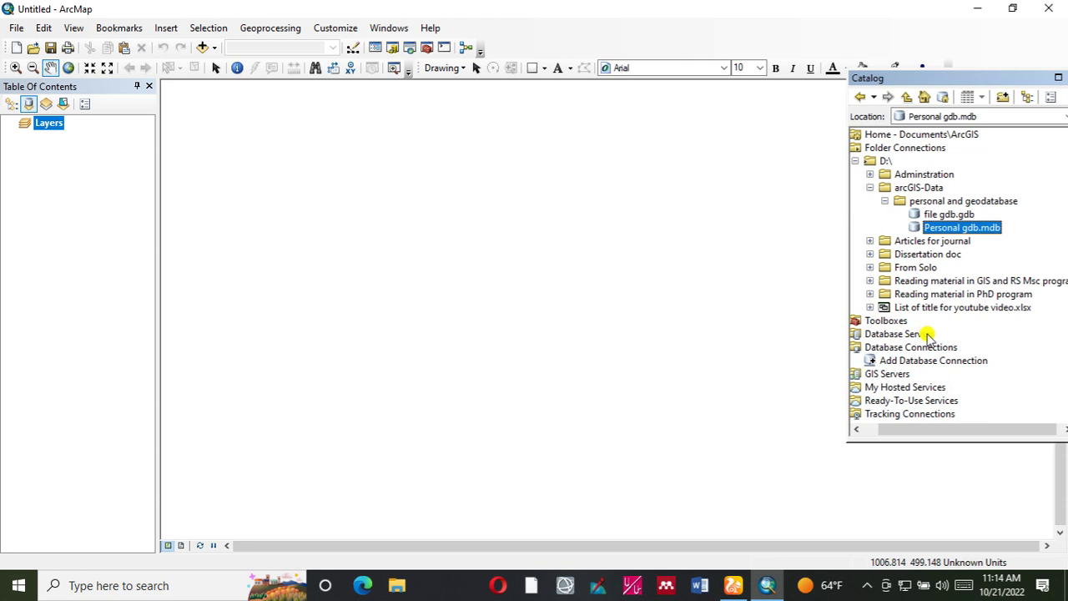
# Start a new feature dataset named Adminstative_data in the file gdb.gdb geodatabase and continue to its coordinate system settings
pyautogui.click(938, 216)
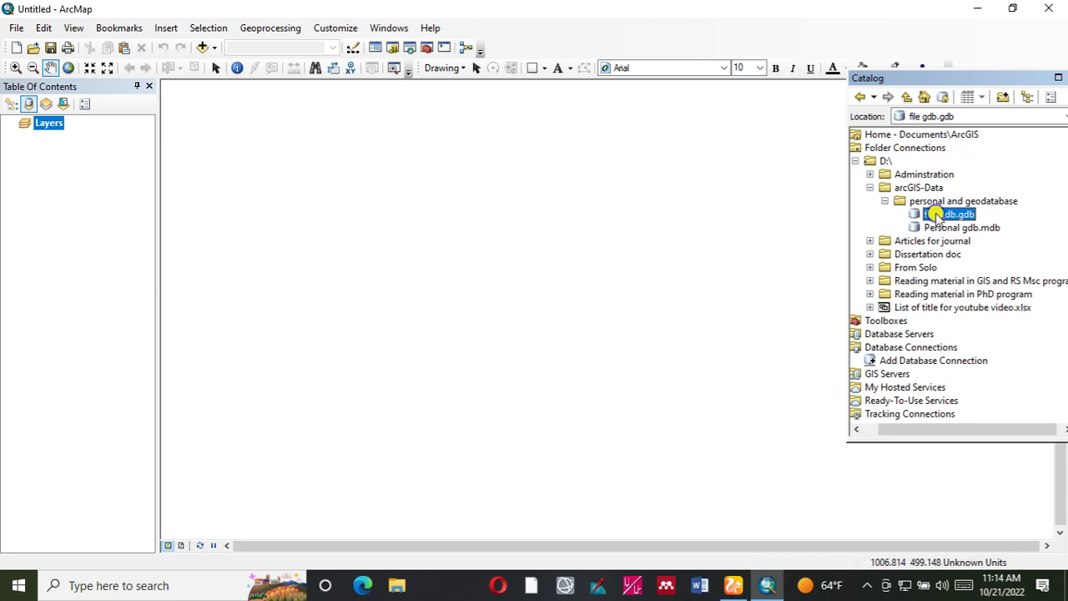
pyautogui.rightClick(910, 215)
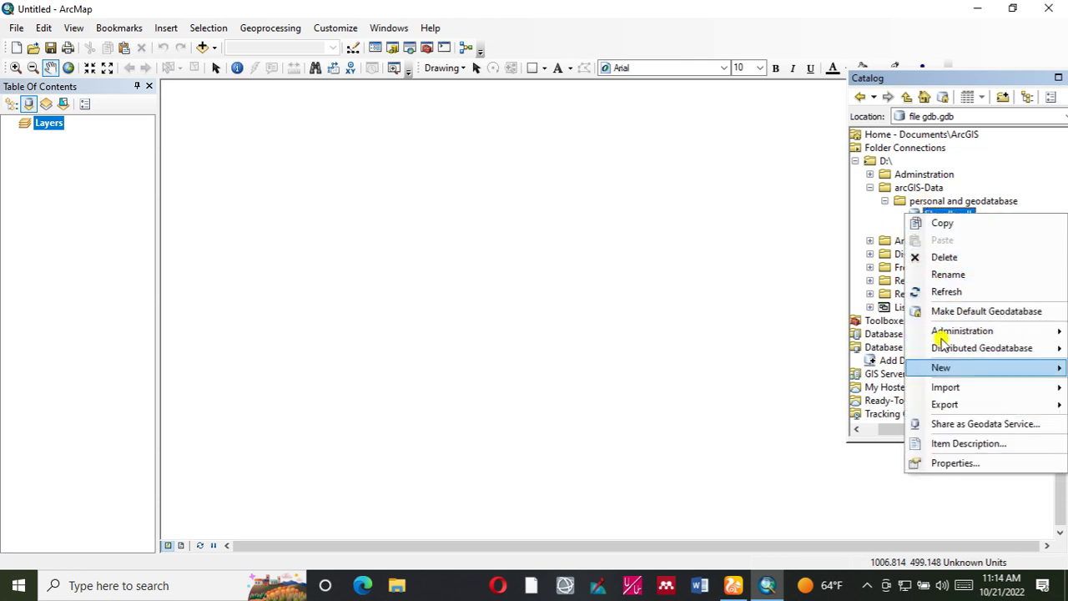
pyautogui.moveTo(946, 370)
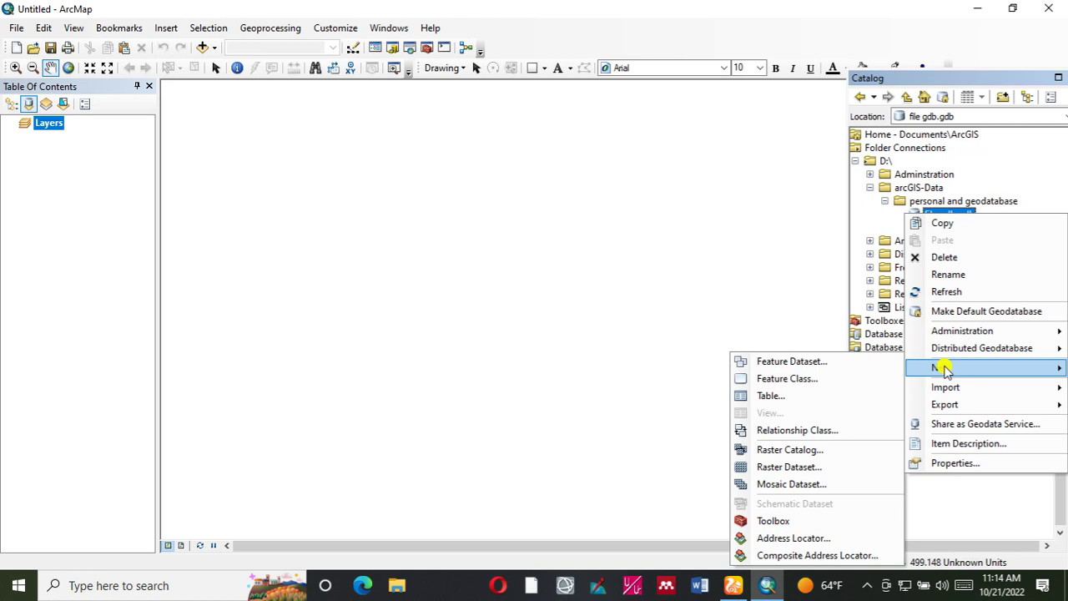
pyautogui.click(789, 363)
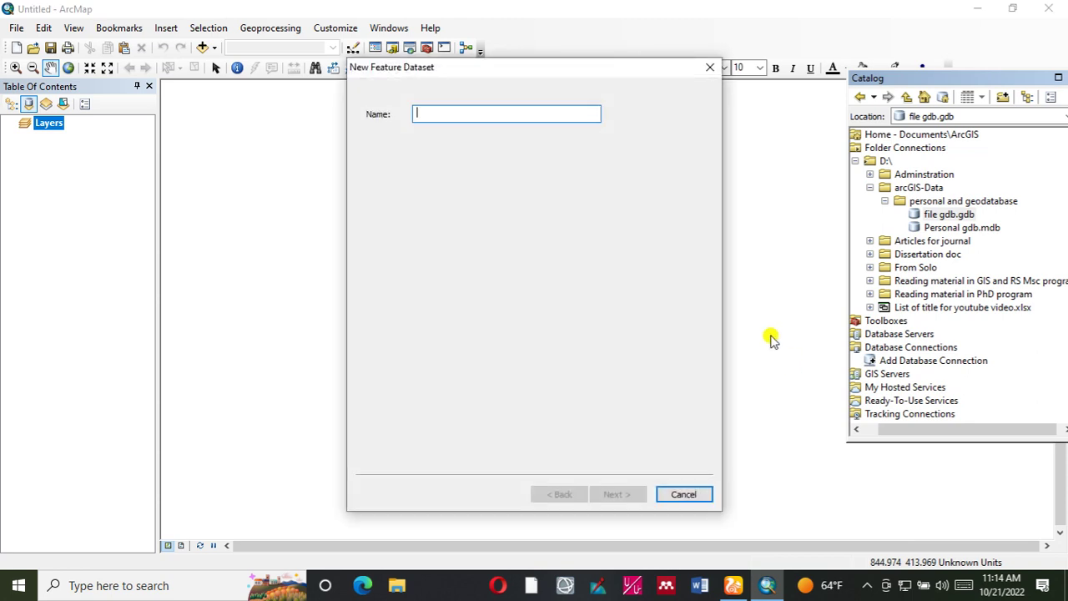
pyautogui.click(426, 111)
pyautogui.write('Adminstrative')
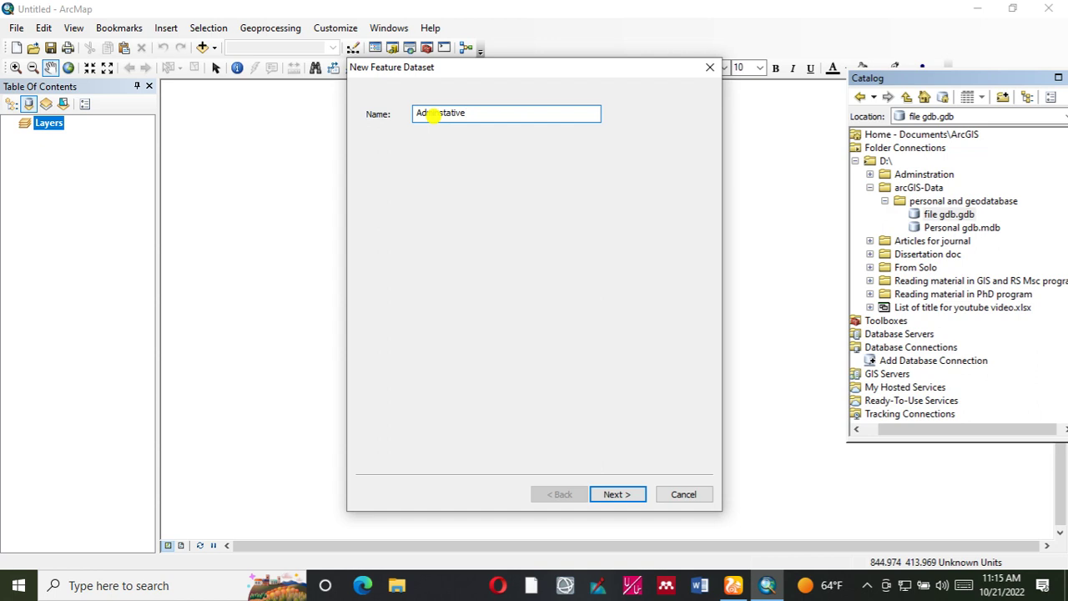
pyautogui.write('_data')
pyautogui.click(612, 496)
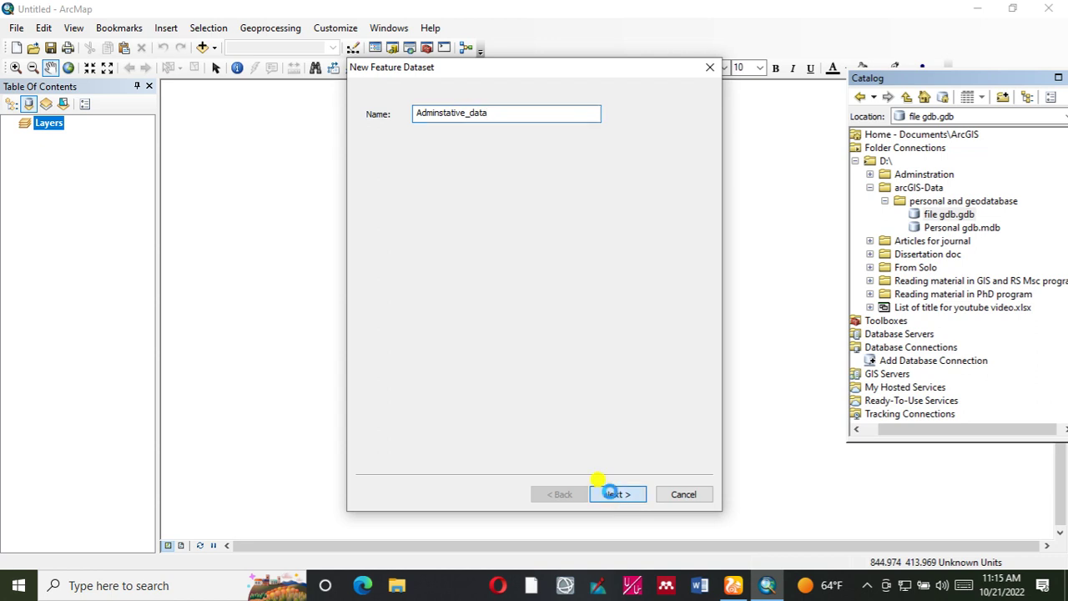
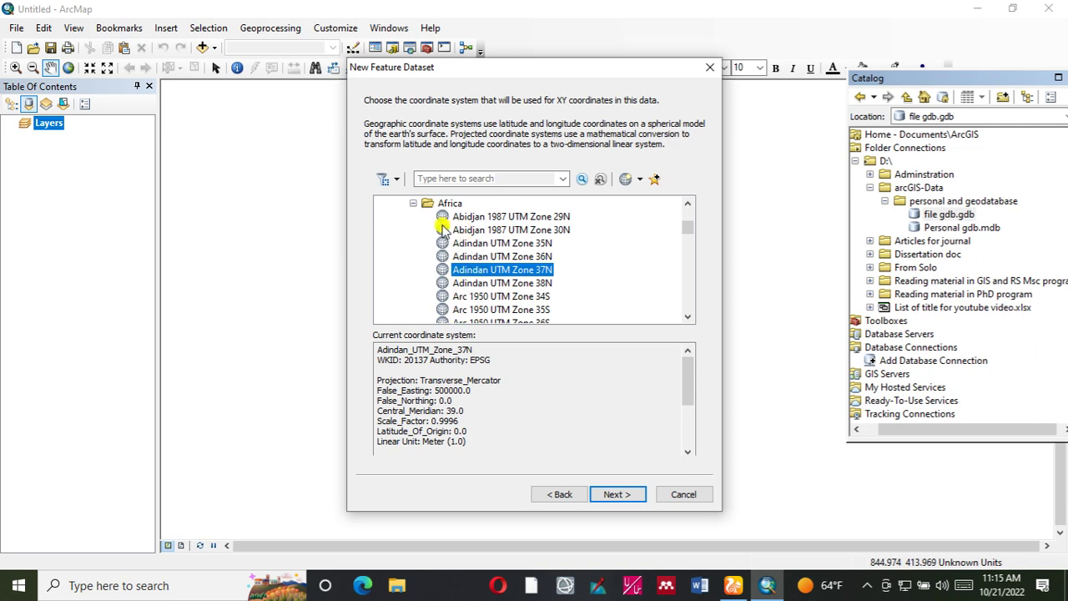
# Choose the projected coordinate system Adindan UTM Zone 37N from the UTM Africa group for the dataset's XY coordinates
pyautogui.click(413, 204)
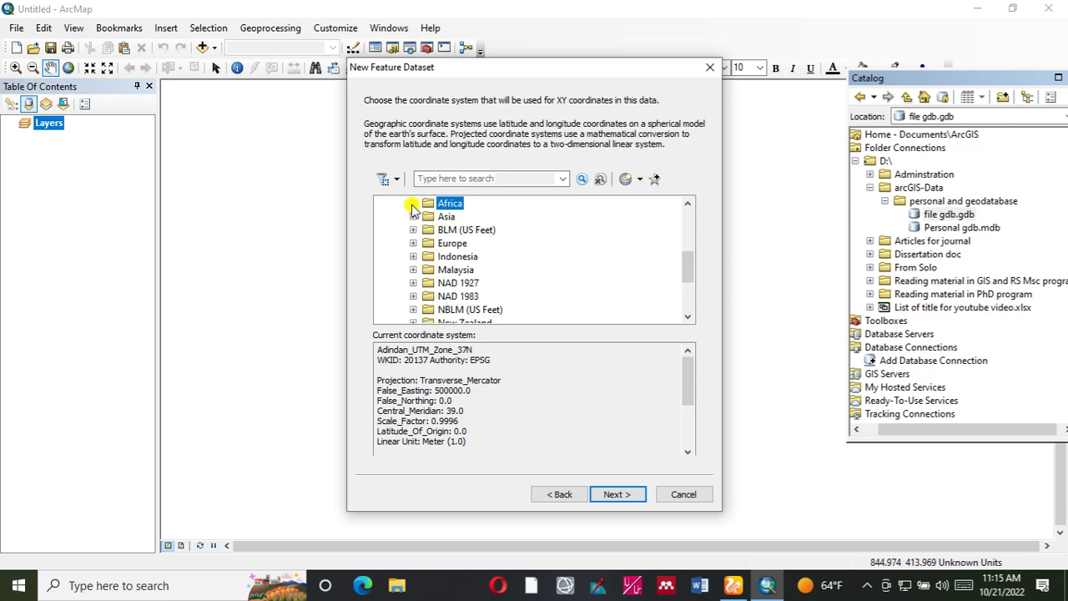
pyautogui.scroll(4, 418, 233)
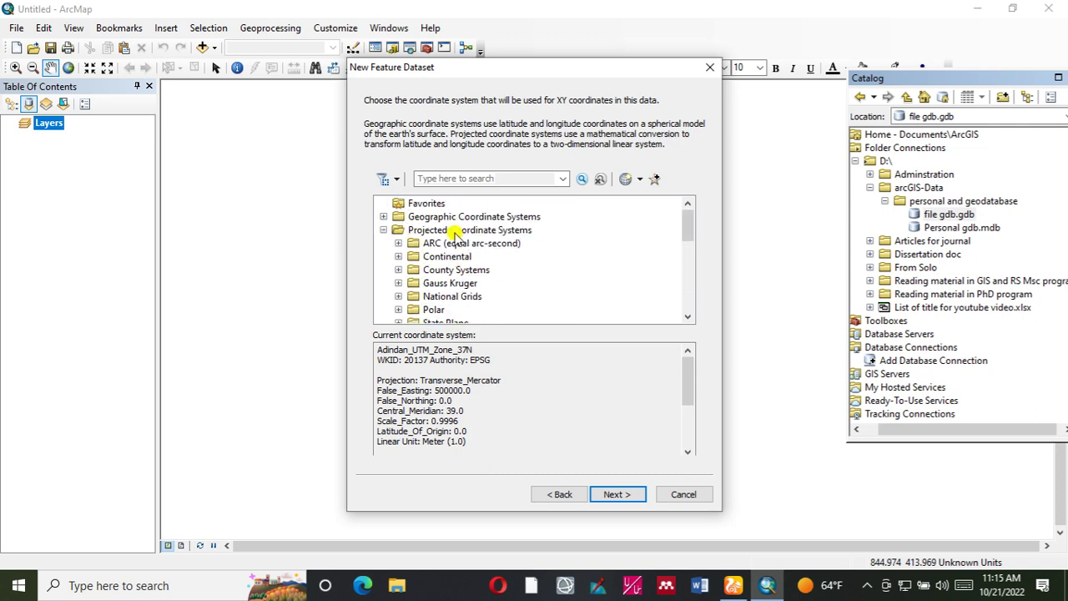
pyautogui.click(384, 230)
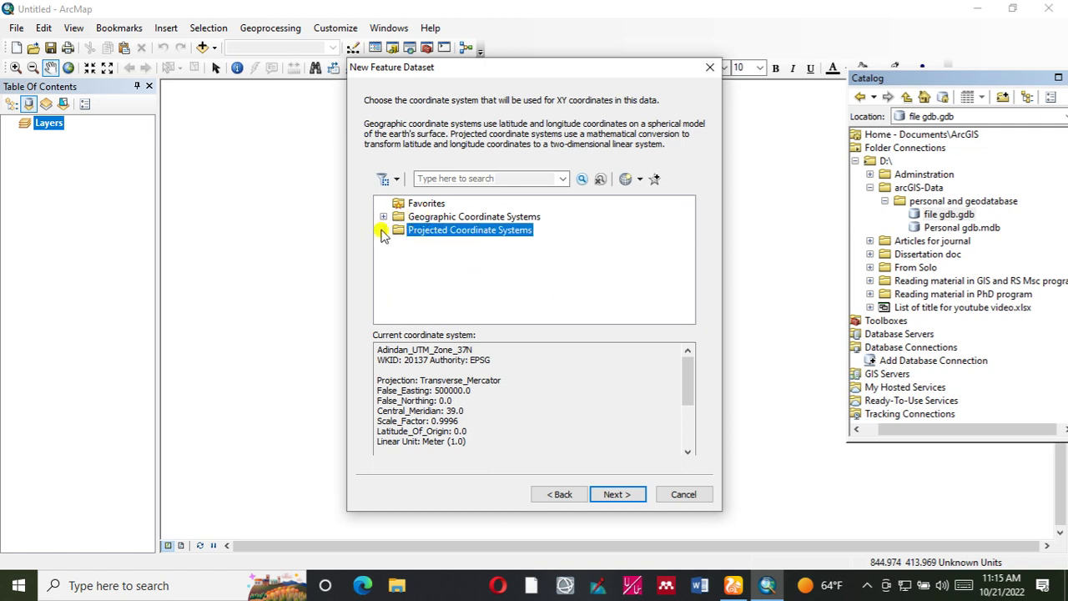
pyautogui.click(383, 230)
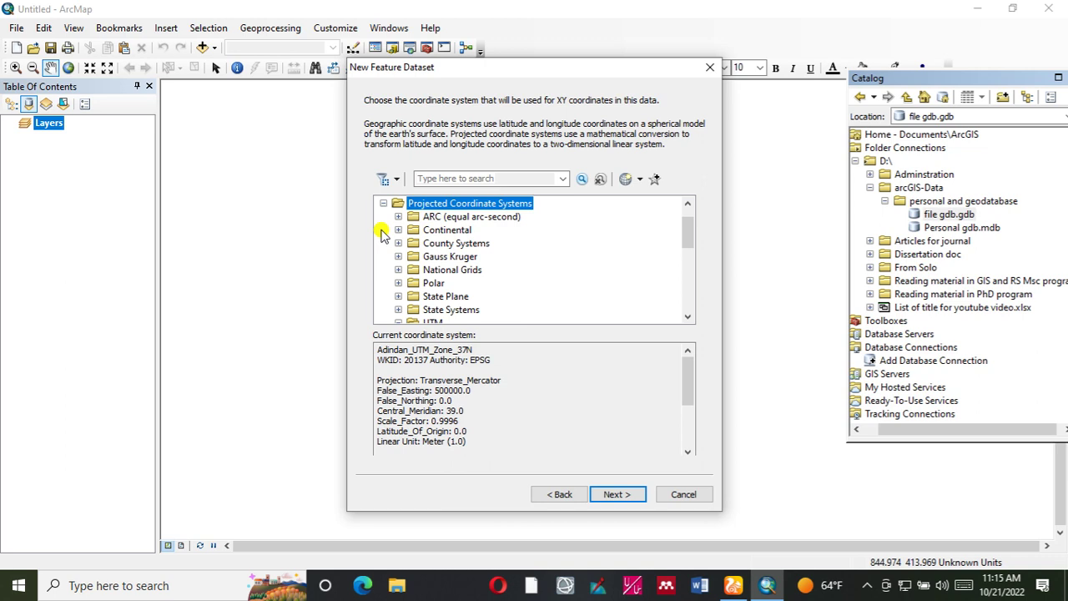
pyautogui.scroll(-2, 442, 246)
pyautogui.doubleClick(435, 244)
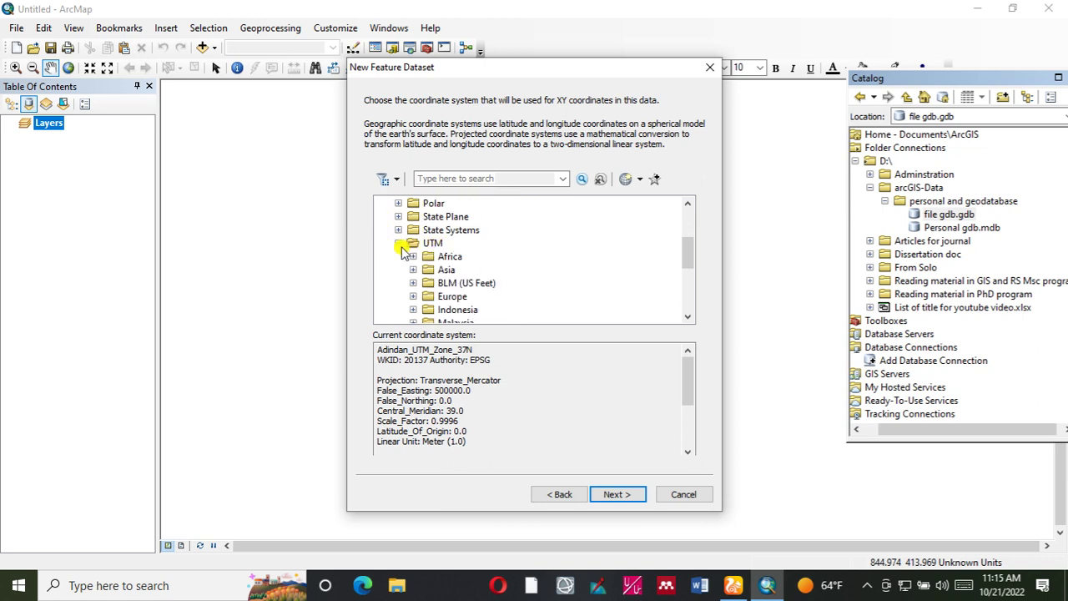
pyautogui.click(413, 256)
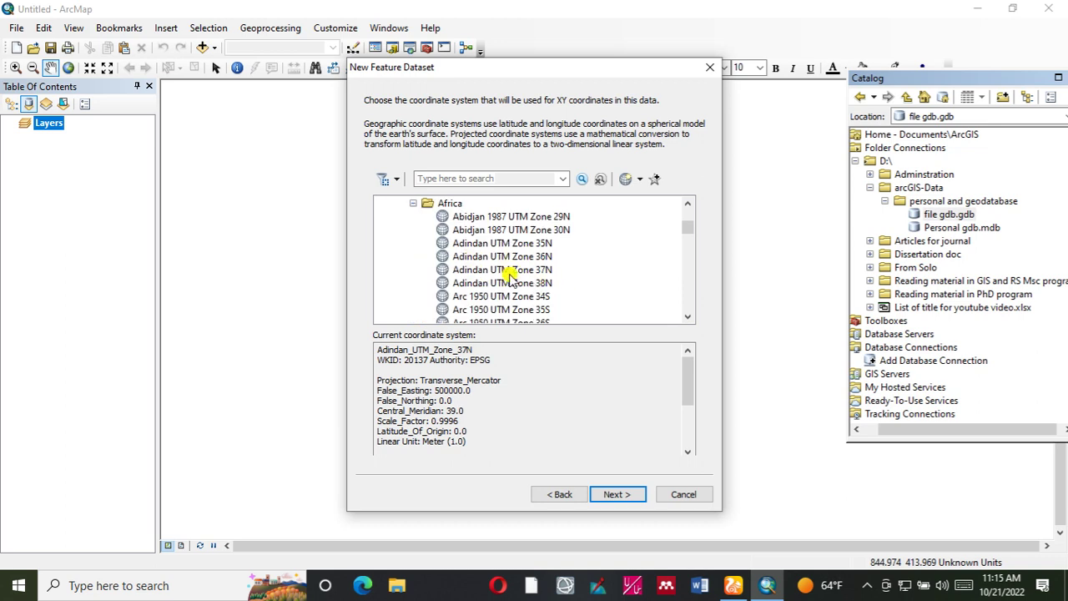
pyautogui.click(535, 271)
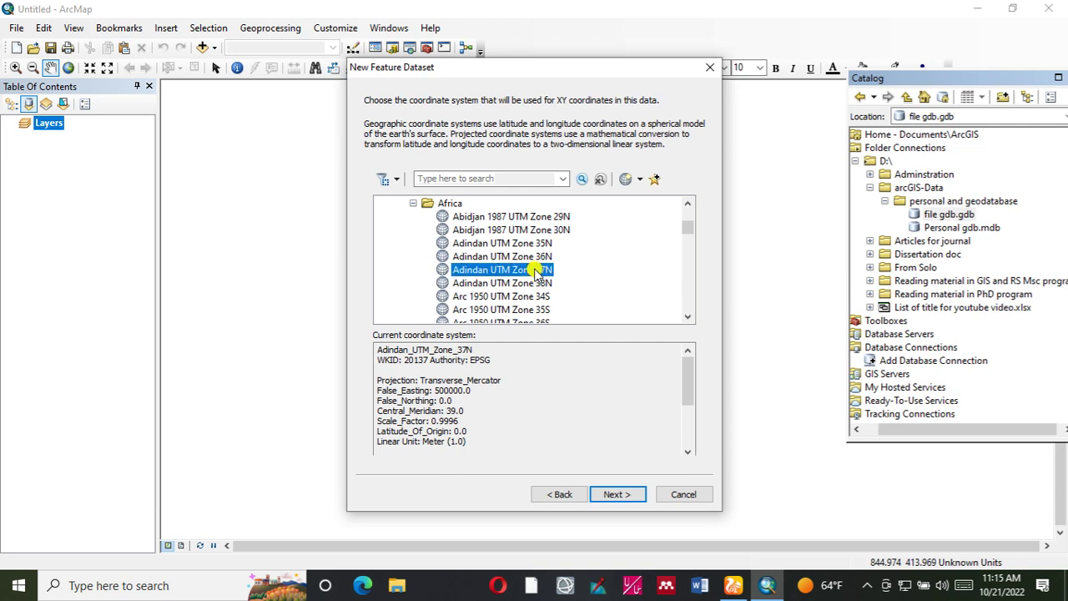
# Finish creating the feature dataset with no vertical coordinate system and the default tolerances
pyautogui.click(618, 494)
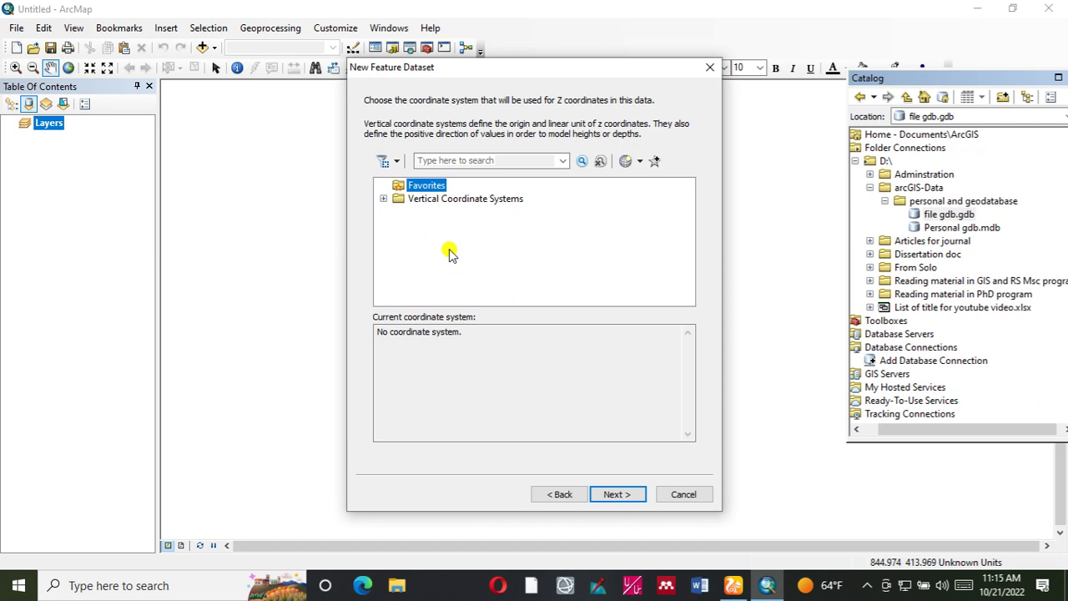
pyautogui.click(617, 494)
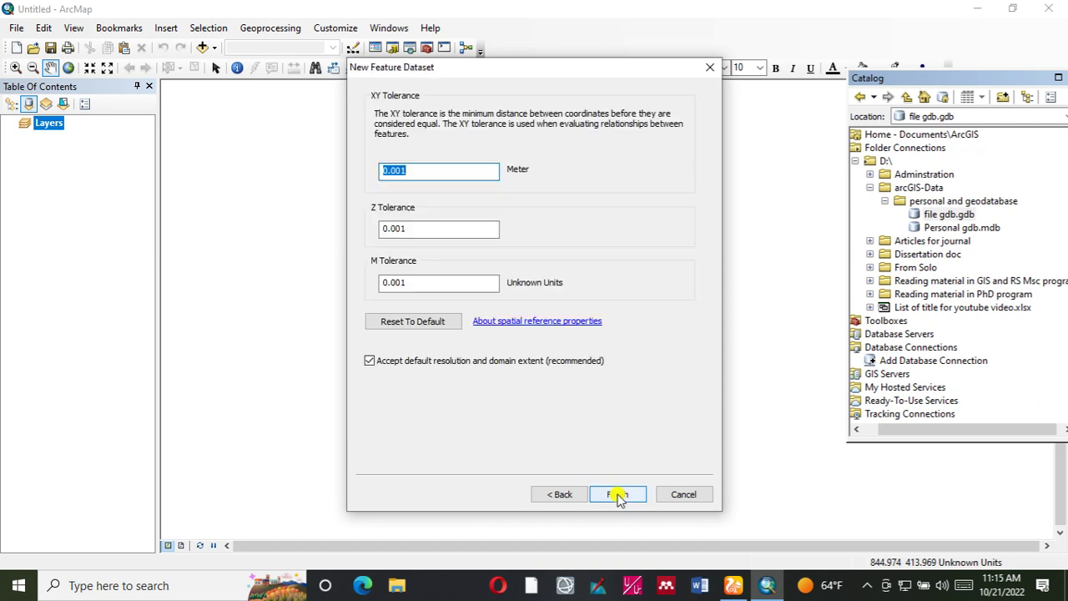
pyautogui.click(618, 494)
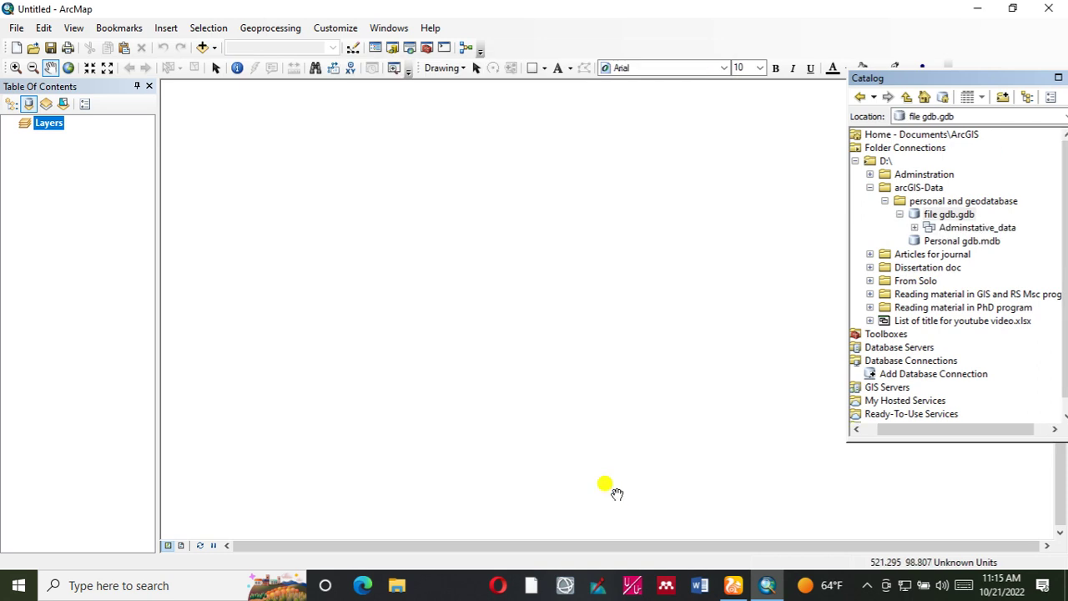
# Create a feature dataset named Study_area_map in Personal gdb.mdb, using Adindan UTM Zone 37N, no vertical coordinate system and default tolerances
pyautogui.rightClick(933, 242)
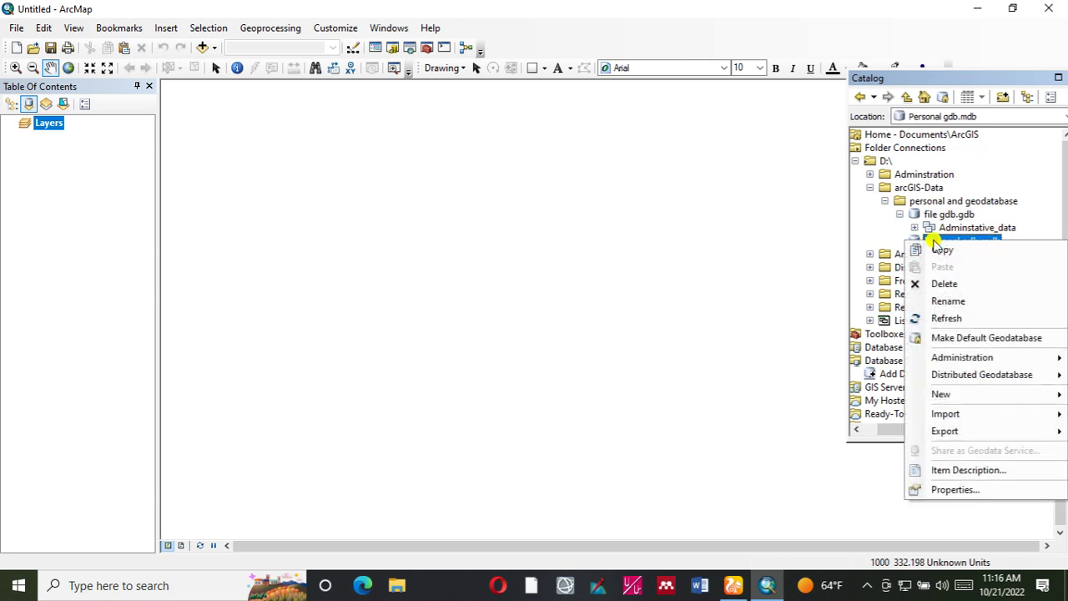
pyautogui.moveTo(941, 393)
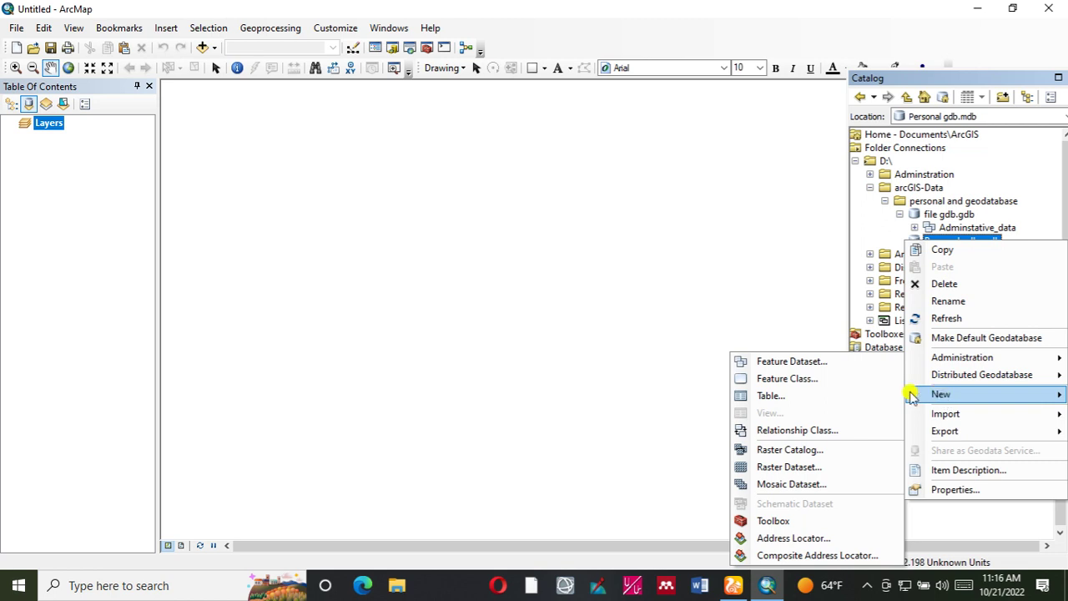
pyautogui.click(796, 364)
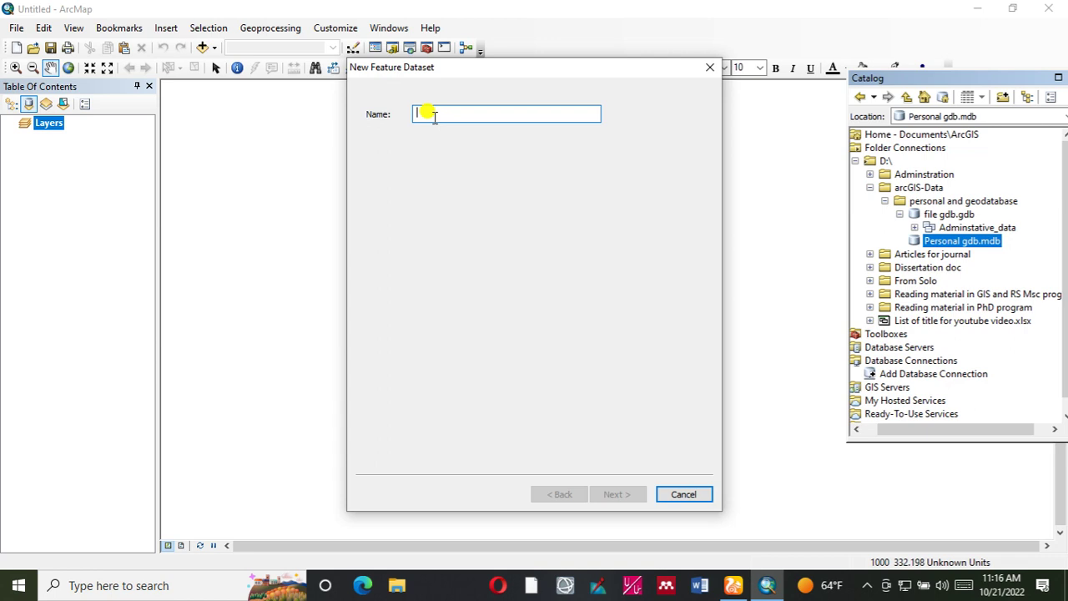
pyautogui.write('Study_area_map')
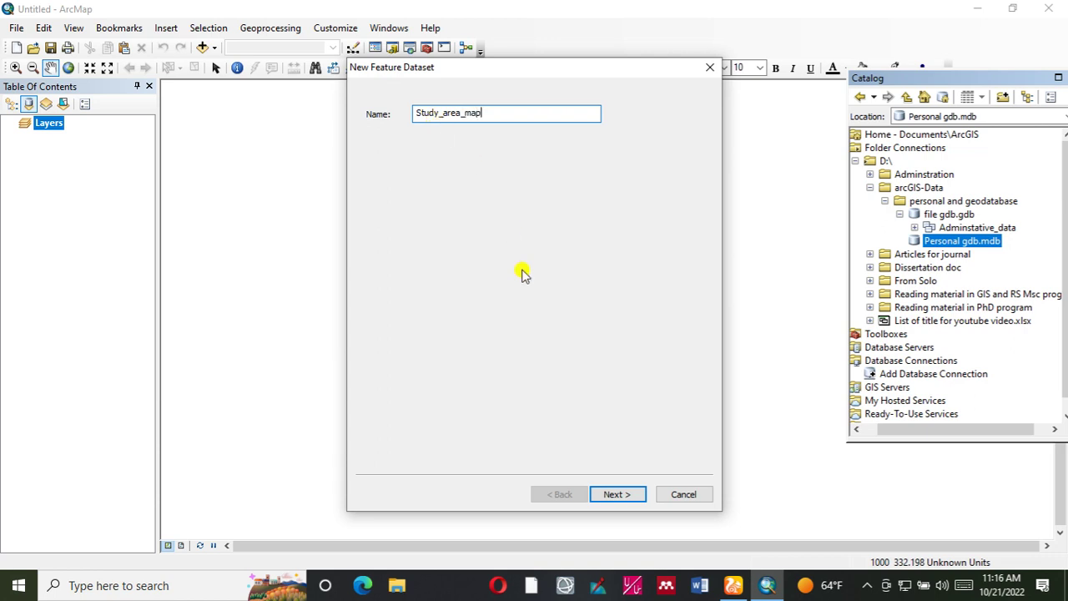
pyautogui.click(615, 494)
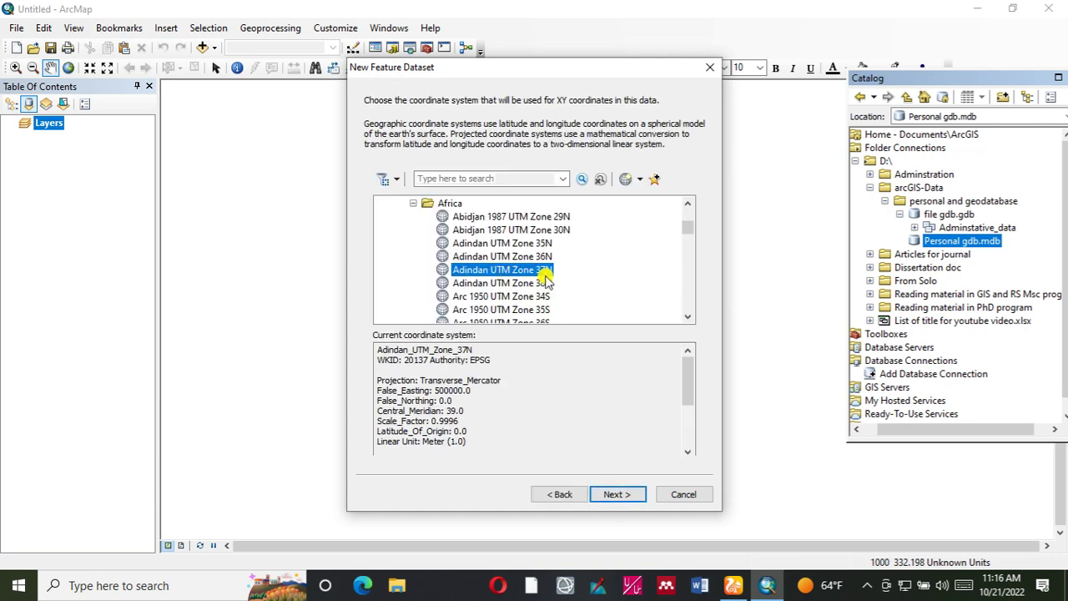
pyautogui.click(615, 496)
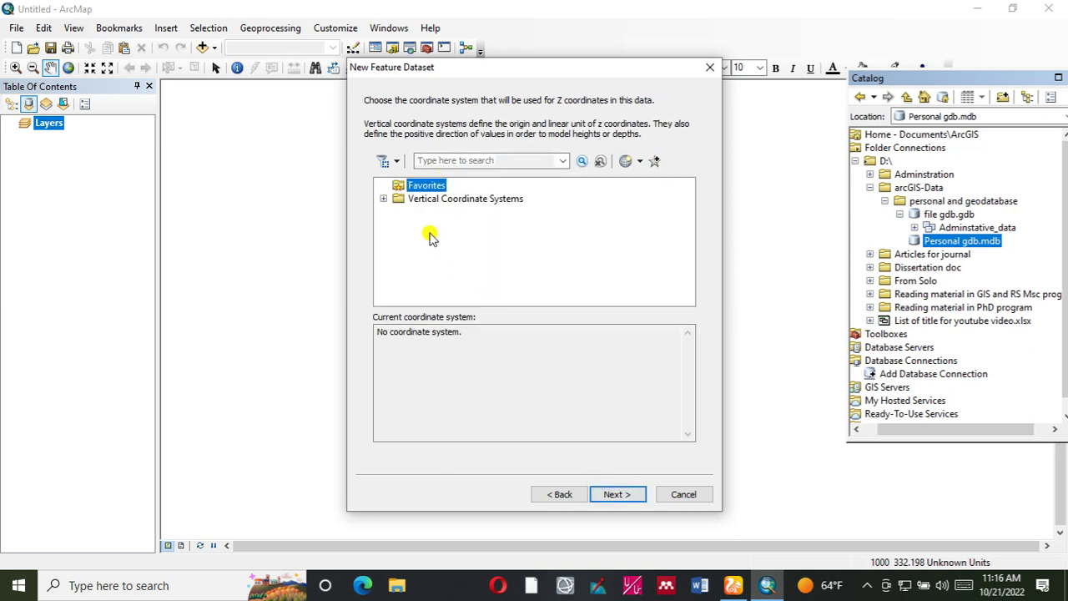
pyautogui.click(618, 494)
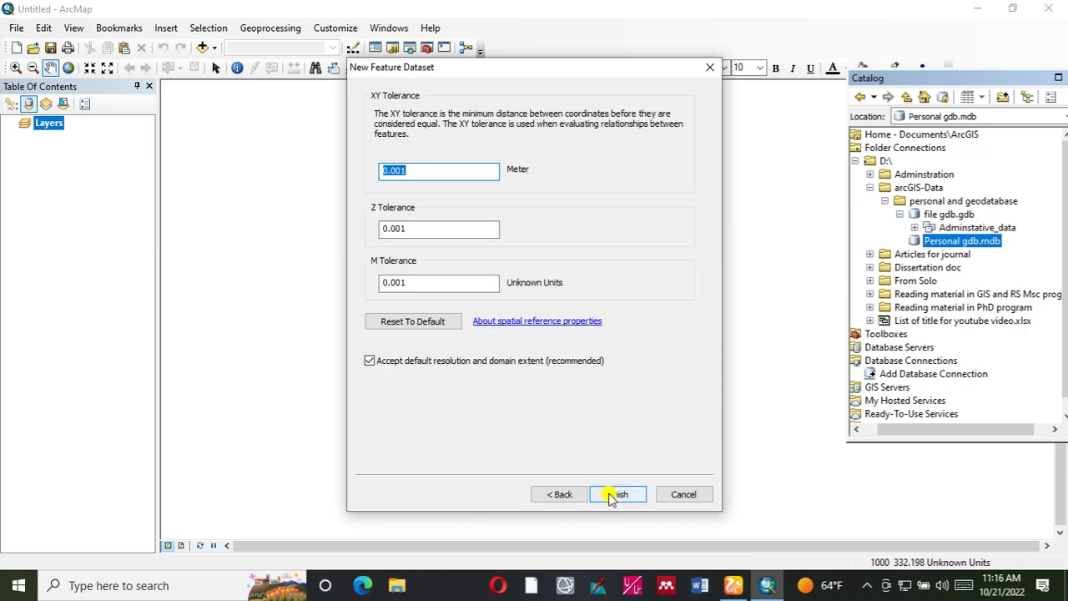
pyautogui.click(616, 494)
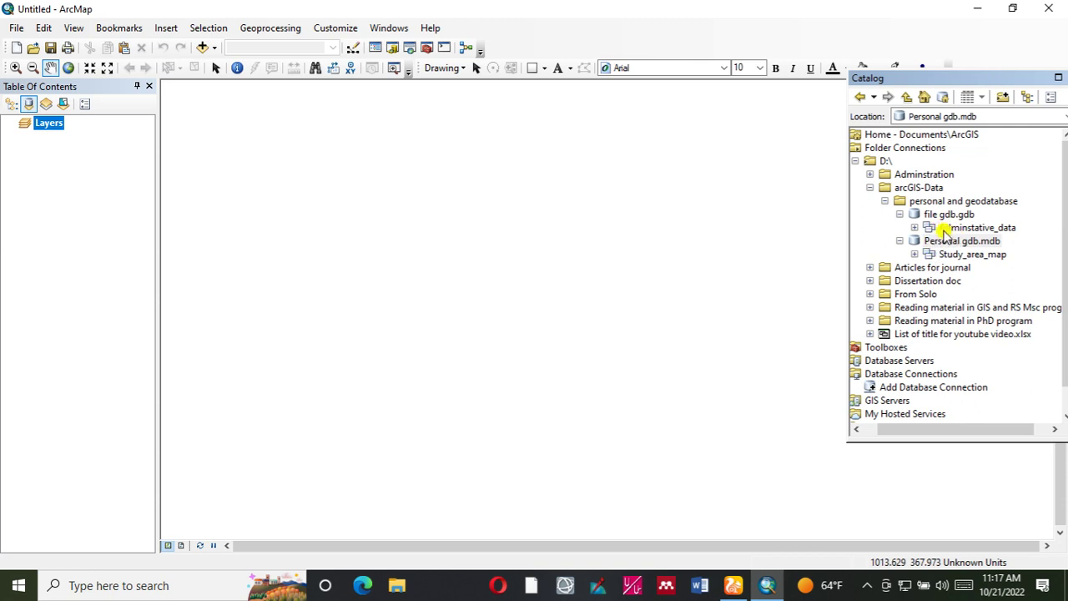
# Open the import of multiple feature classes for the Adminstative_data feature dataset in file gdb.gdb
pyautogui.click(915, 227)
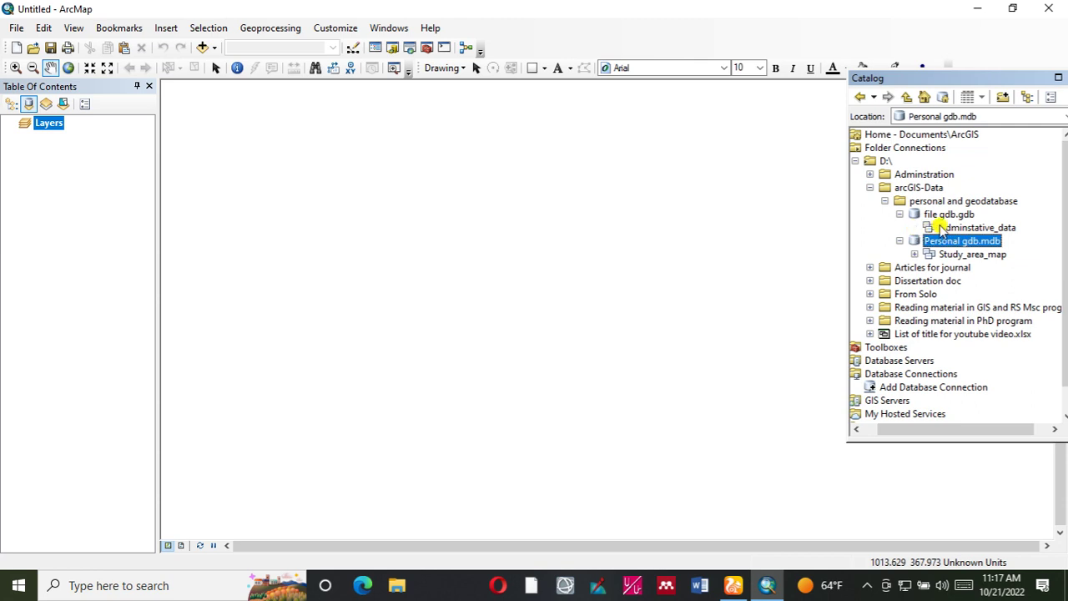
pyautogui.click(941, 227)
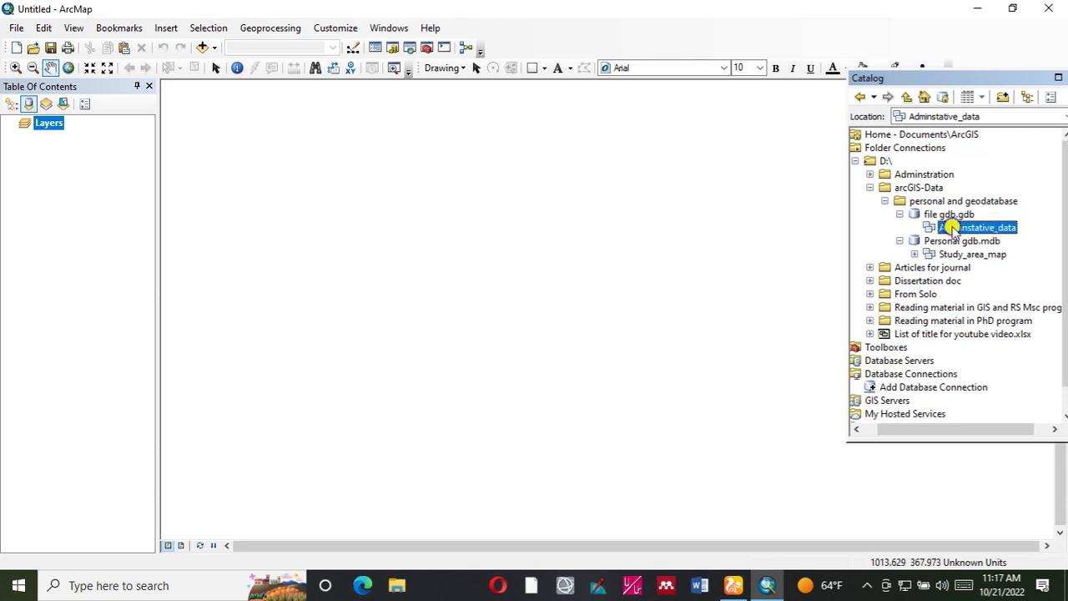
pyautogui.rightClick(952, 230)
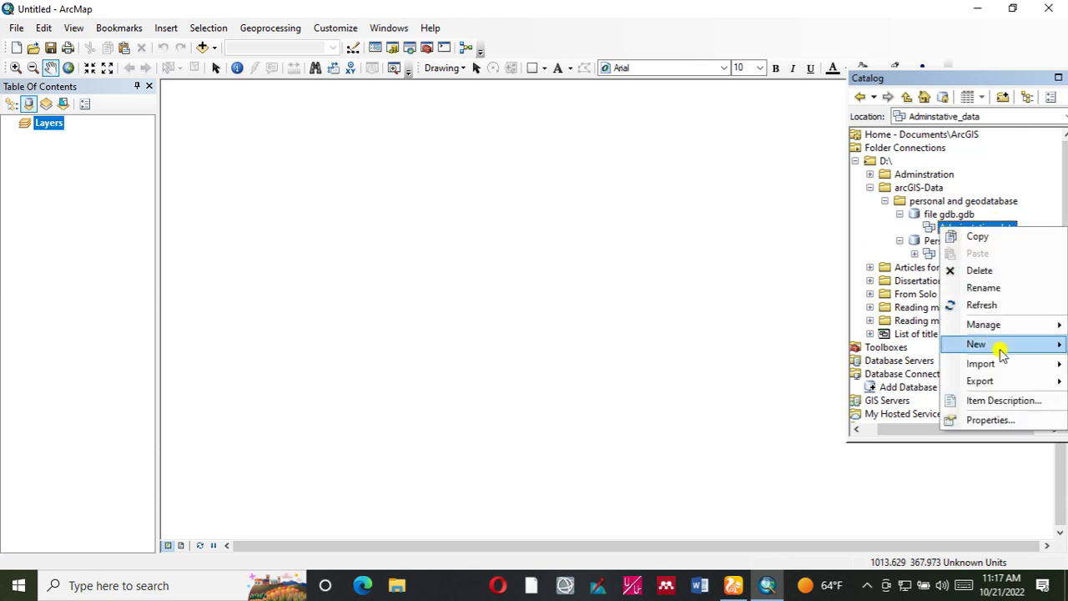
pyautogui.moveTo(983, 367)
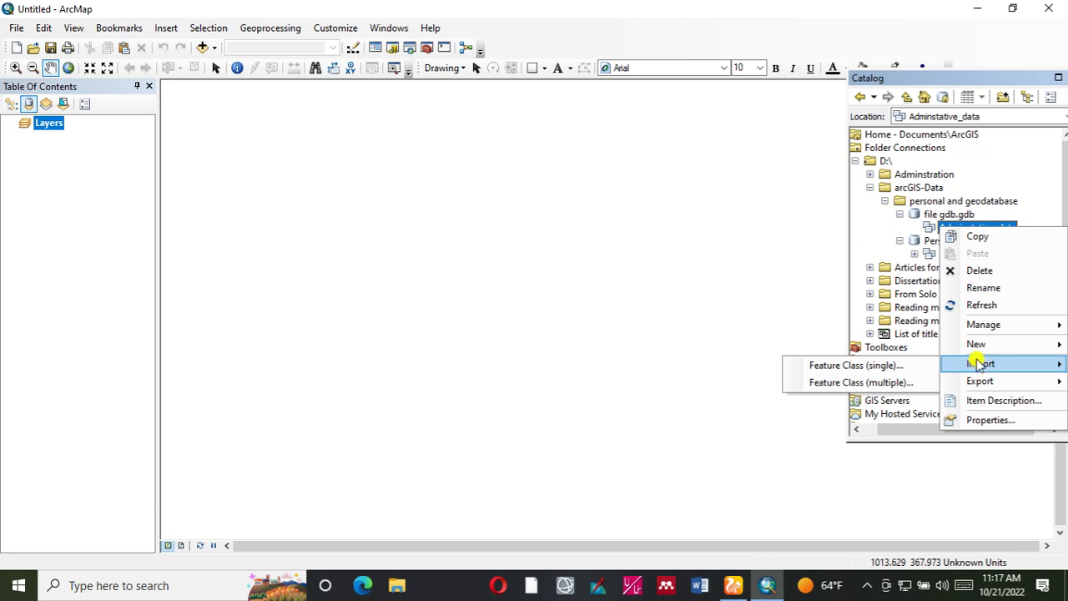
pyautogui.click(834, 385)
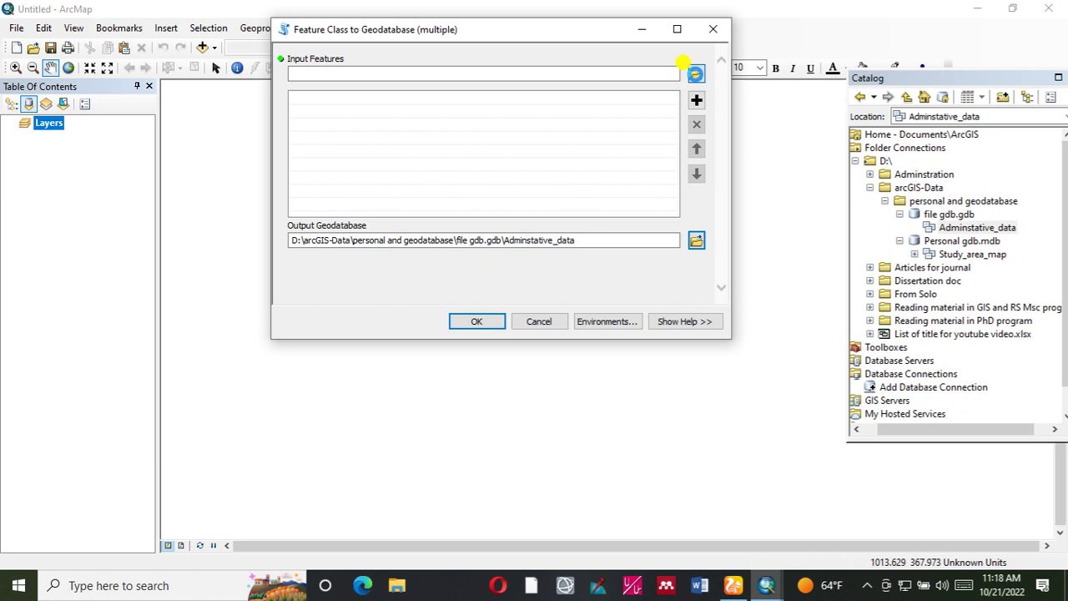
# Import Ethiopia_Region, Ethiopia_Towns, Gambela_Kebele and Ethio_Towns shapefiles from the Admin_boundaries_EthioGIS2_kebele folder into the Adminstative_data feature dataset
pyautogui.click(693, 72)
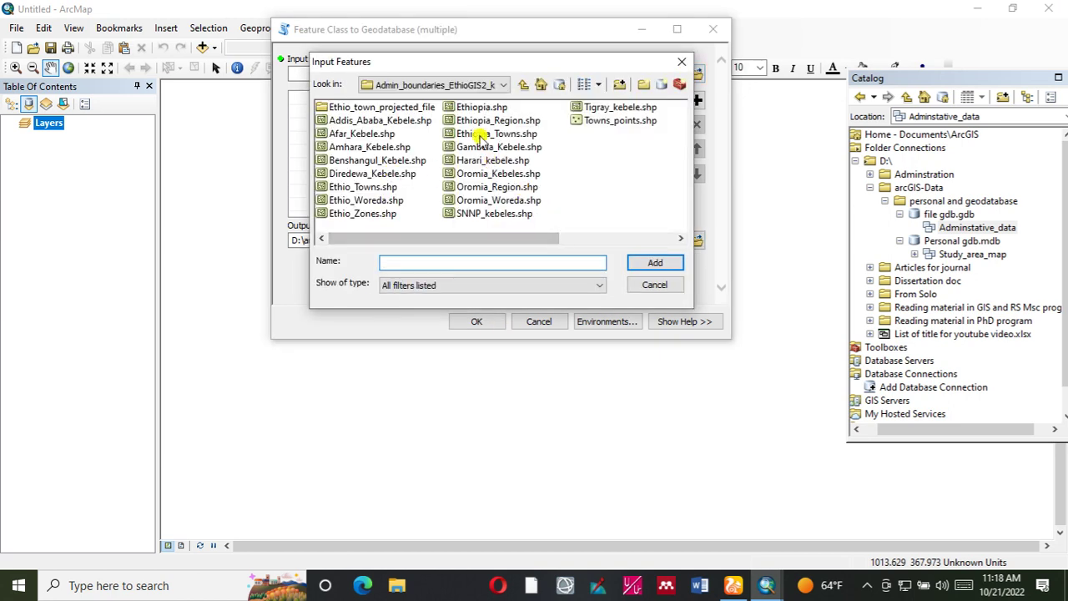
pyautogui.click(524, 84)
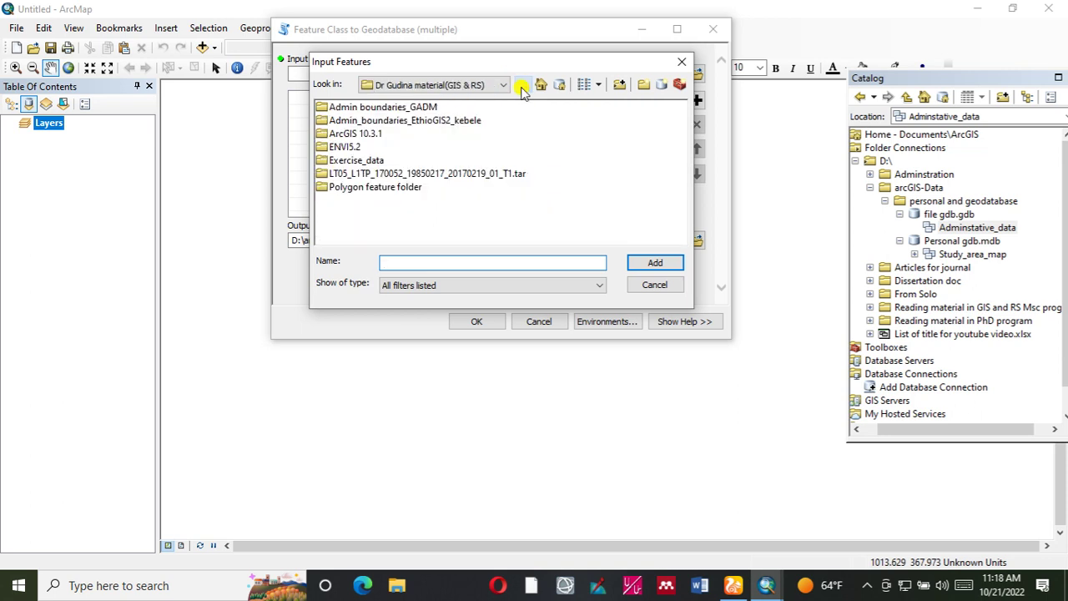
pyautogui.doubleClick(367, 122)
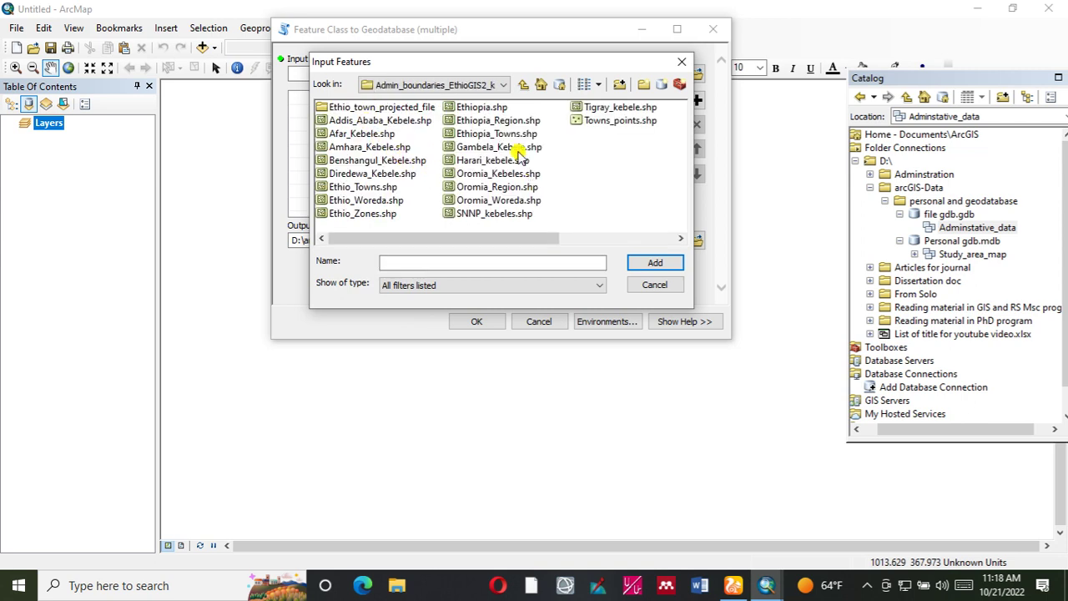
pyautogui.click(477, 123)
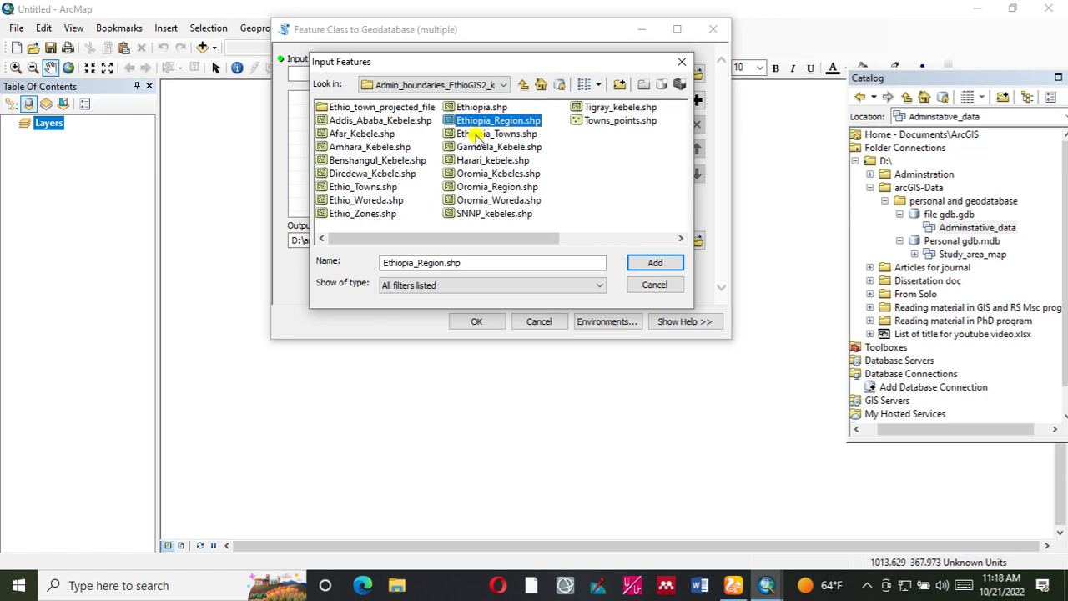
pyautogui.keyDown('ctrl'); pyautogui.click(476, 135); pyautogui.keyUp('ctrl')
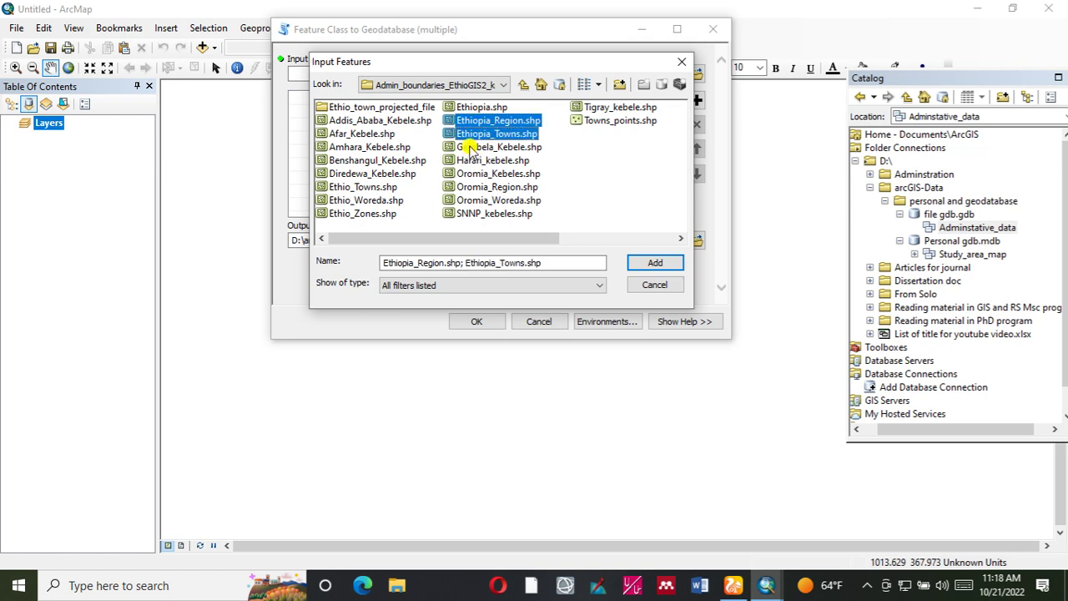
pyautogui.keyDown('ctrl'); pyautogui.click(470, 148); pyautogui.keyUp('ctrl')
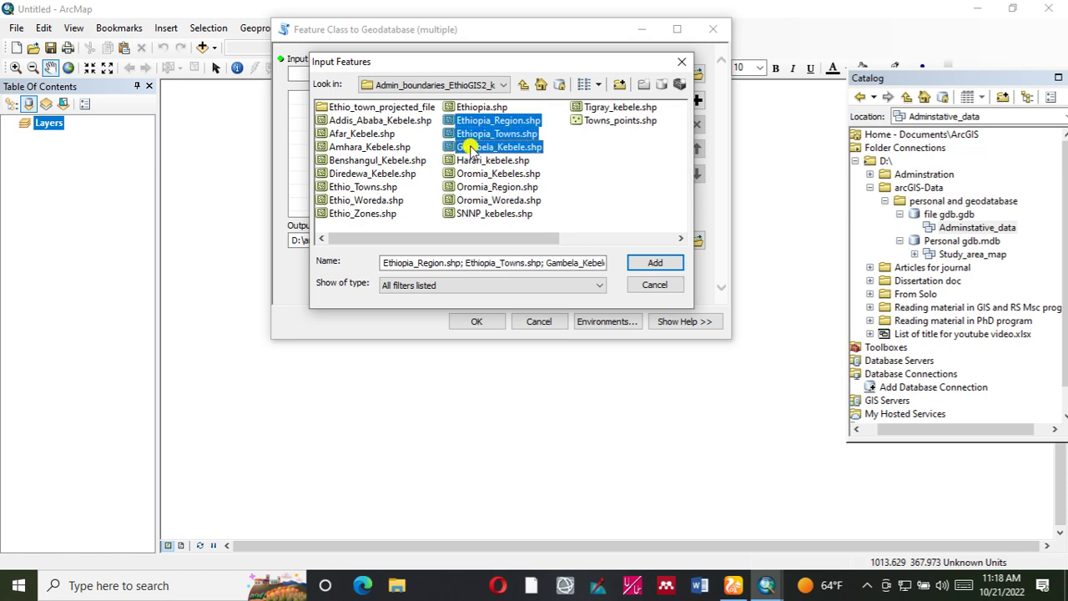
pyautogui.keyDown('ctrl'); pyautogui.click(347, 187); pyautogui.keyUp('ctrl')
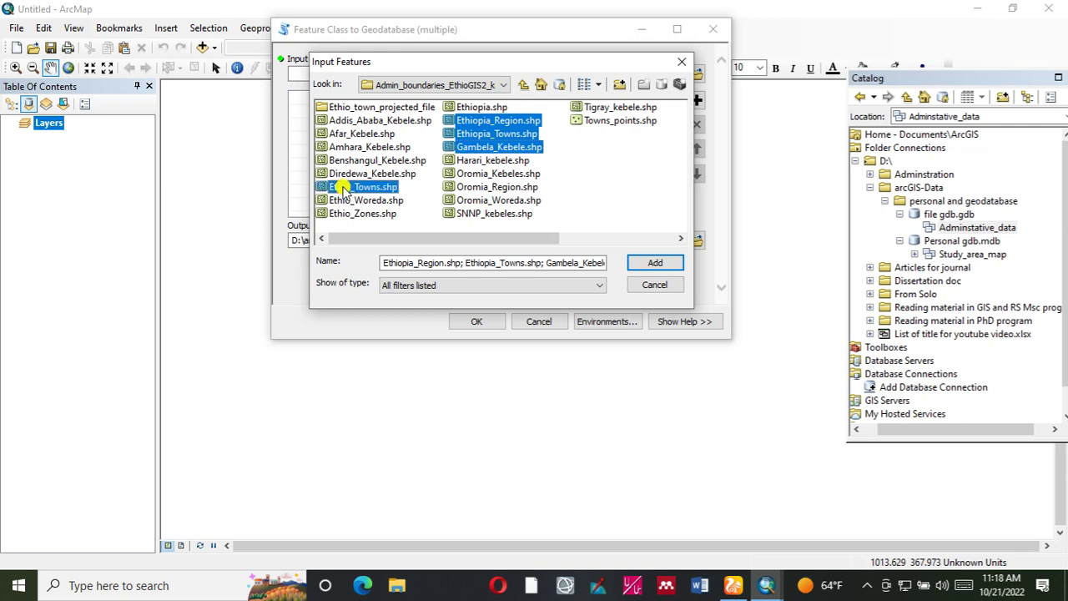
pyautogui.click(655, 262)
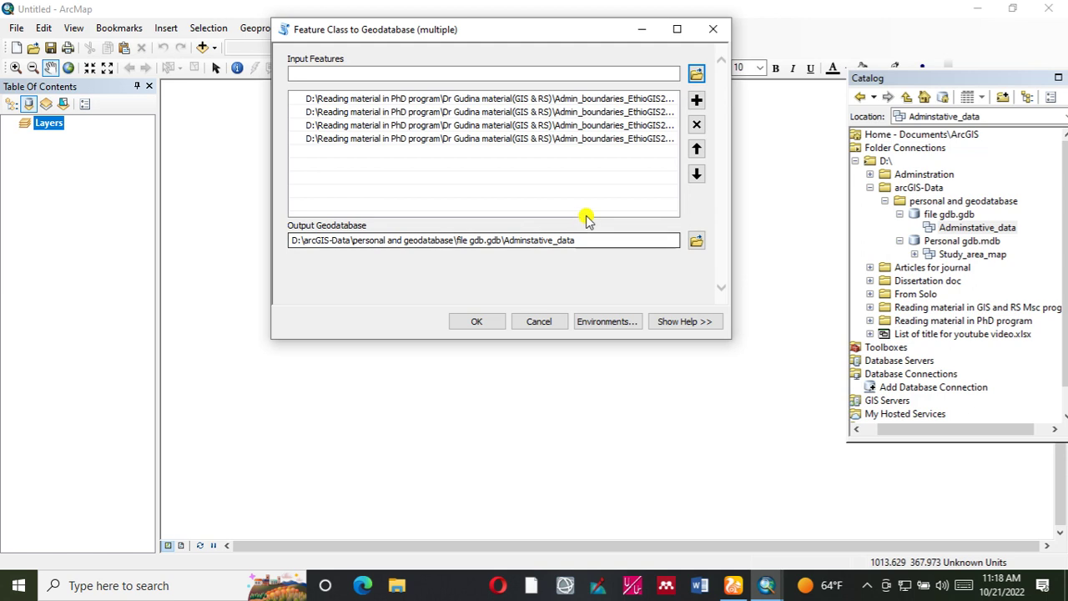
pyautogui.click(481, 322)
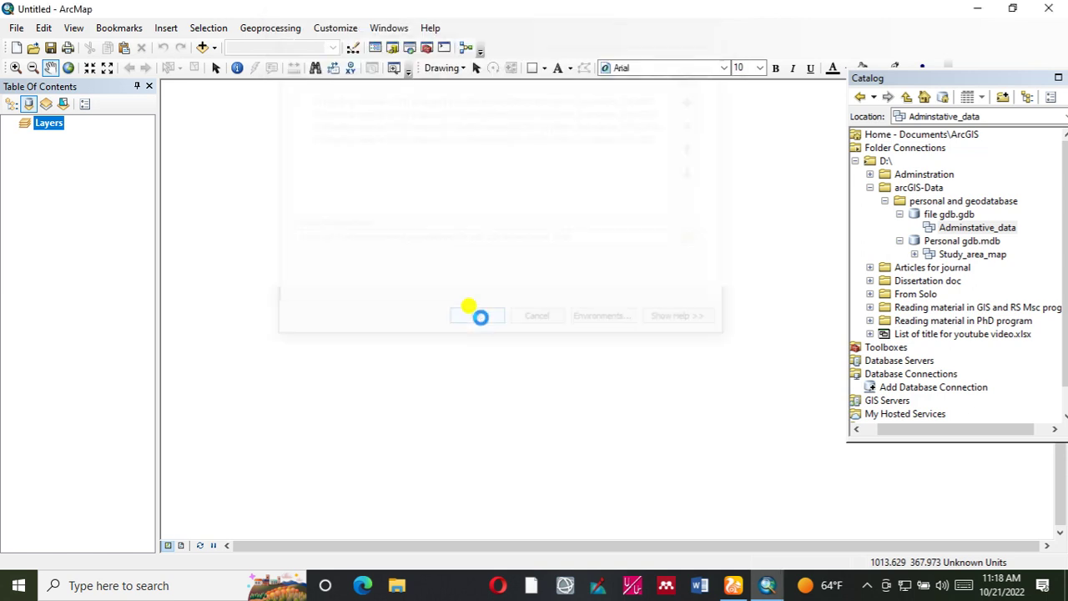
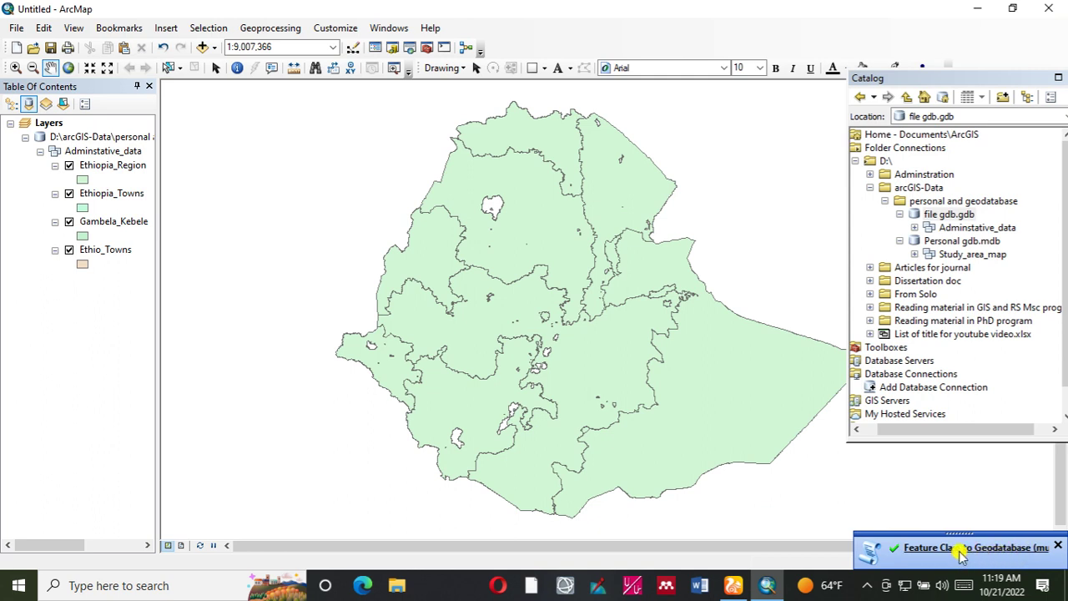
# Expand Adminstative_data in the Catalog and remove the Ethiopia_Region, Ethiopia_Towns, Gambela_Kebele and Ethio_Towns layers from the map
pyautogui.click(916, 228)
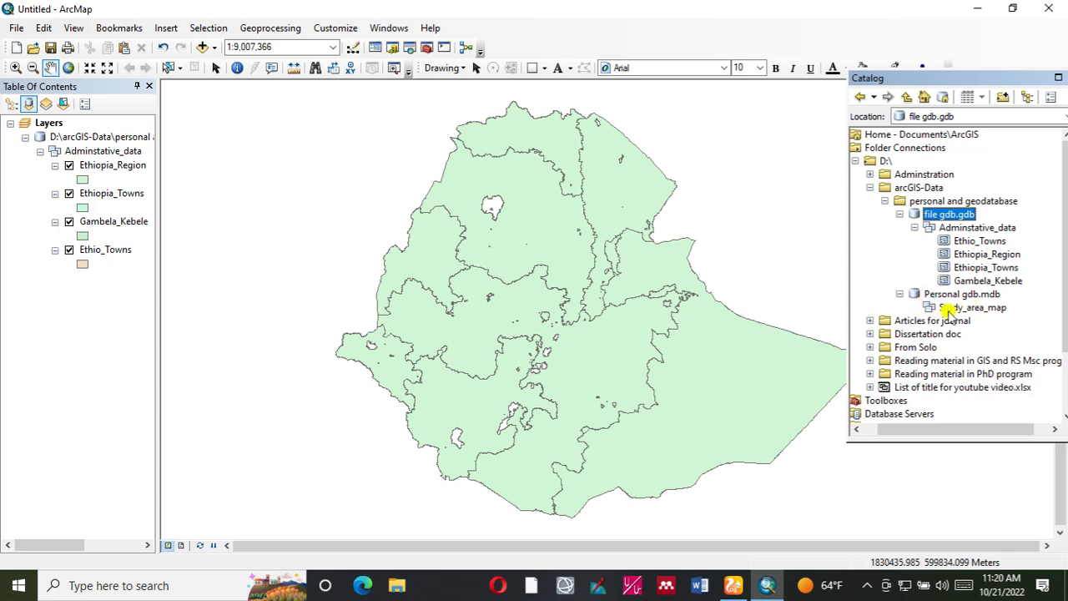
pyautogui.click(99, 166)
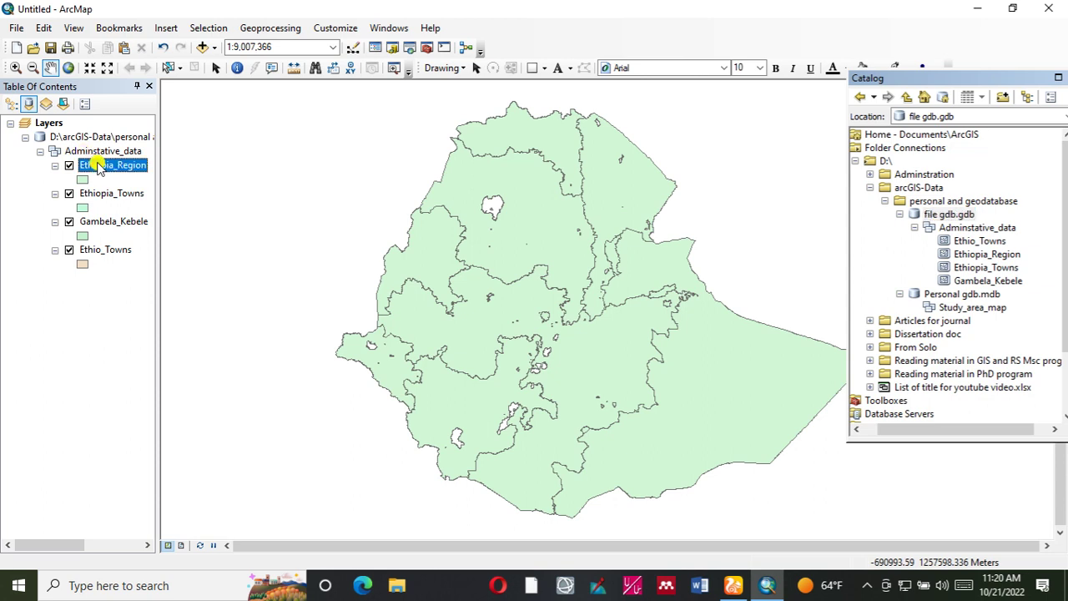
pyautogui.rightClick(107, 166)
pyautogui.click(146, 187)
pyautogui.rightClick(103, 166)
pyautogui.click(142, 193)
pyautogui.rightClick(107, 166)
pyautogui.click(147, 195)
pyautogui.rightClick(104, 165)
pyautogui.click(142, 191)
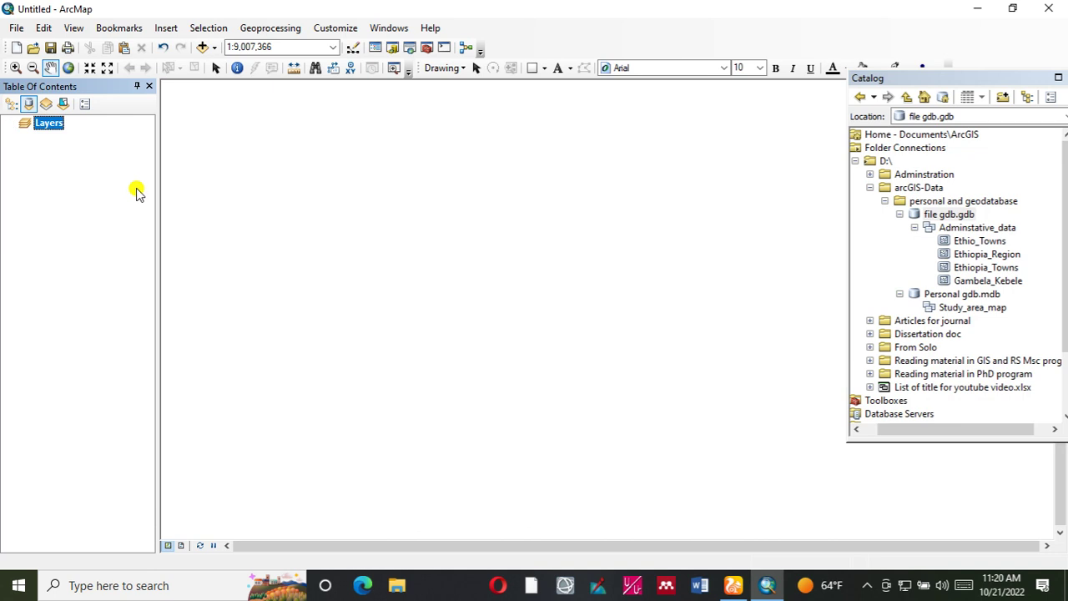
# Preview Ethio_Towns and Ethiopia_Region from Adminstative_data on the map one at a time, removing each layer after viewing it
pyautogui.moveTo(979, 243); pyautogui.dragTo(460, 250)
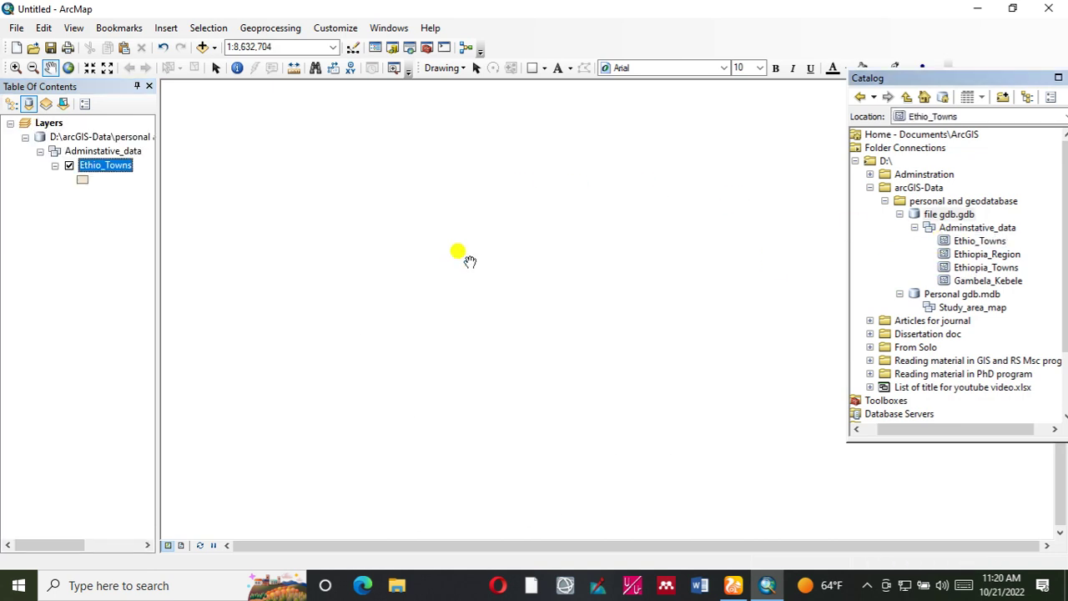
pyautogui.rightClick(108, 166)
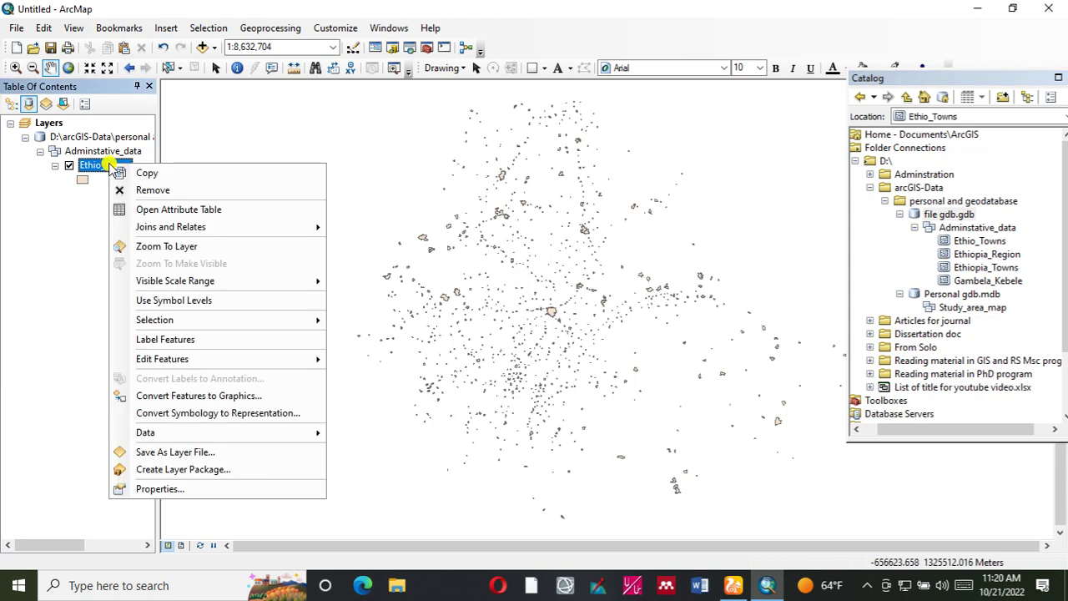
pyautogui.click(154, 190)
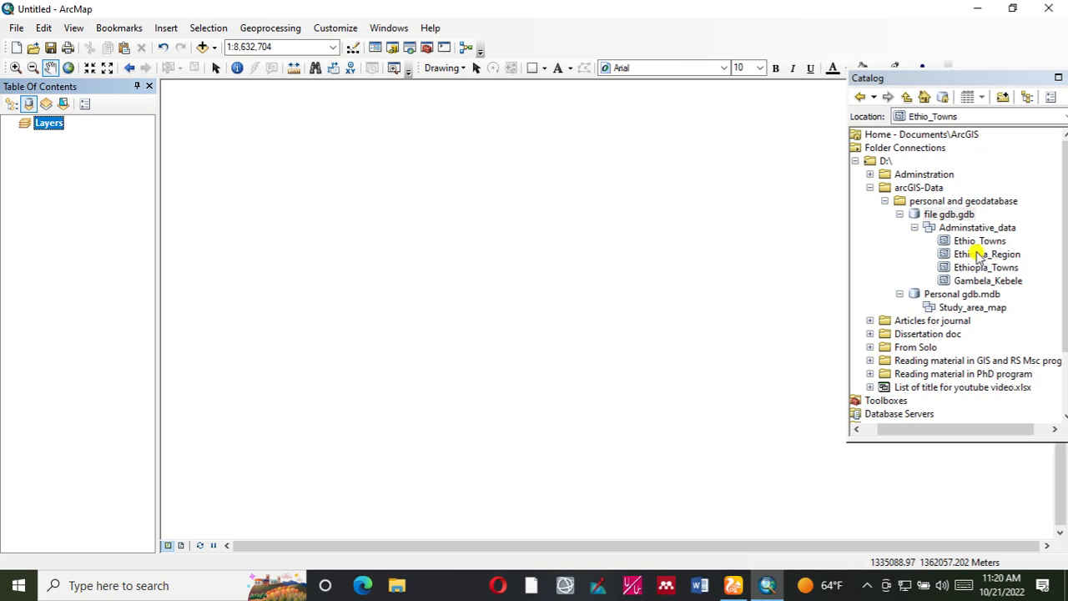
pyautogui.moveTo(978, 255)
pyautogui.mouseDown()
pyautogui.moveTo(589, 303)
pyautogui.moveTo(567, 286)
pyautogui.mouseUp()
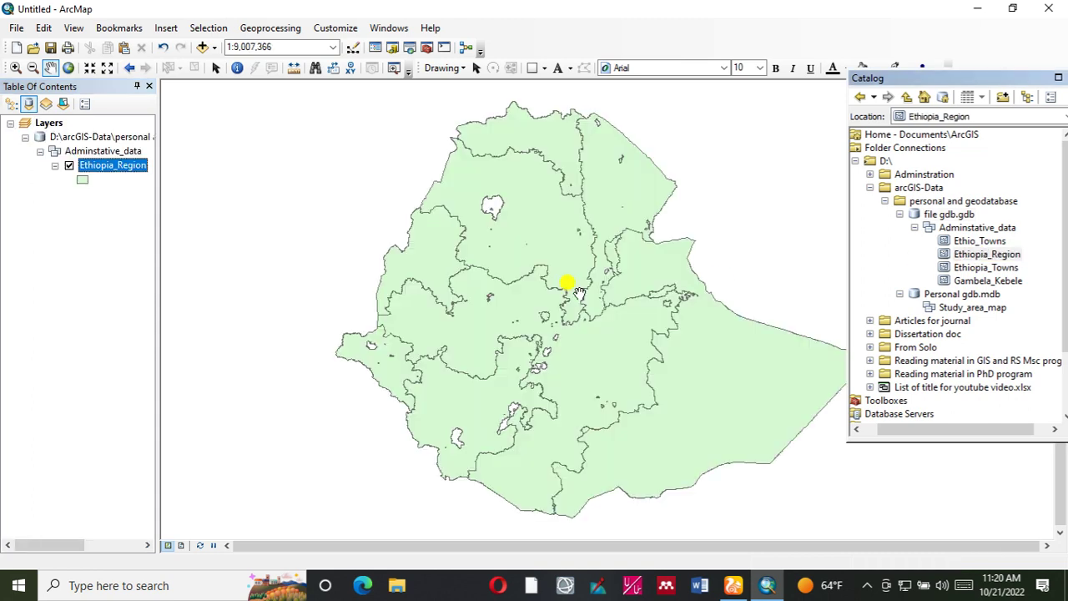
pyautogui.rightClick(118, 169)
pyautogui.click(161, 194)
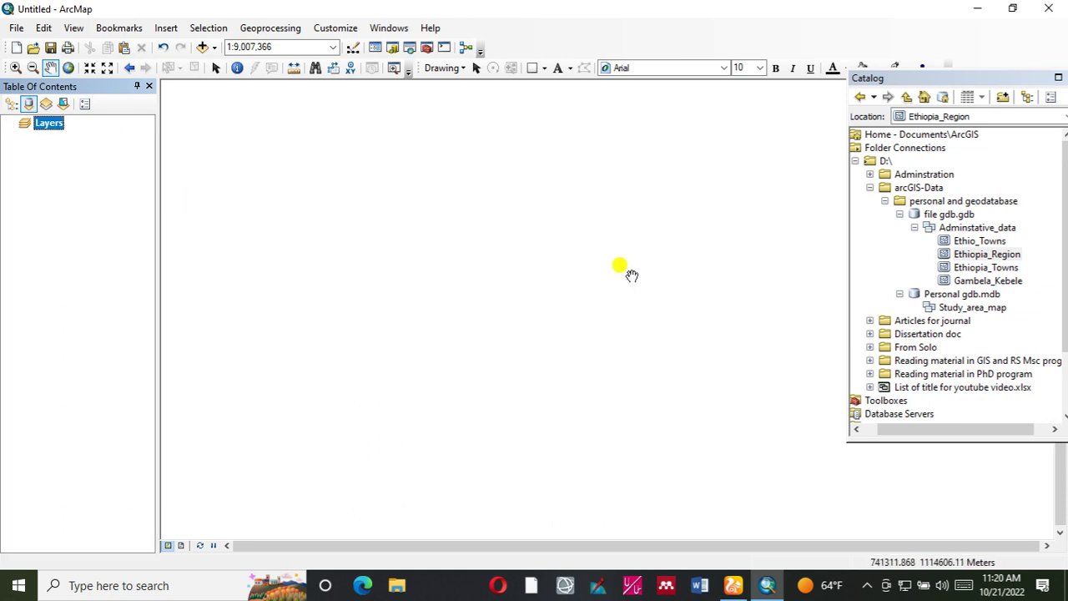
pyautogui.click(915, 227)
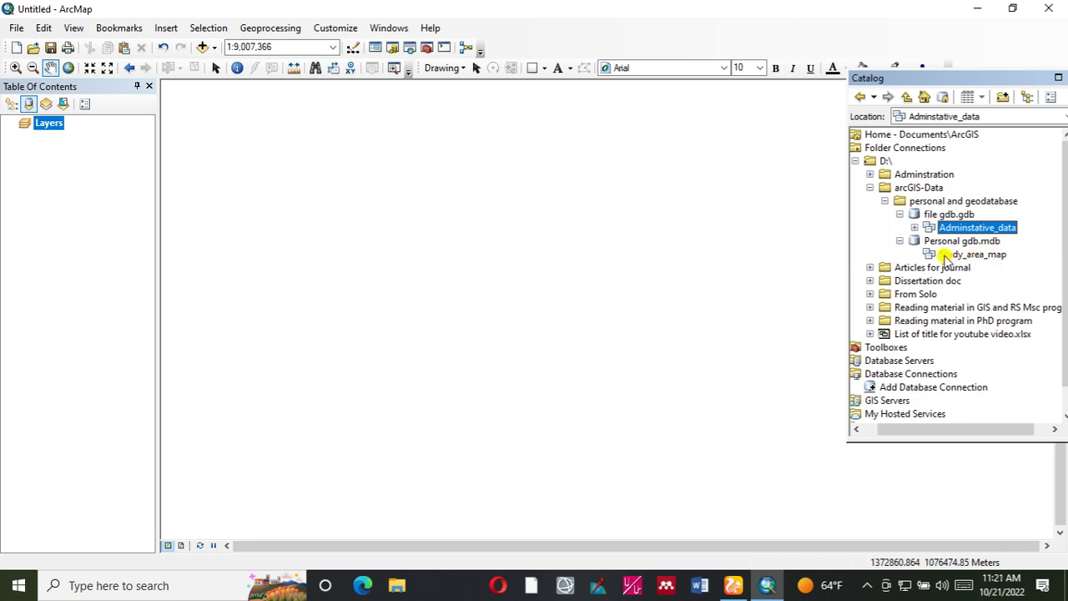
pyautogui.rightClick(946, 255)
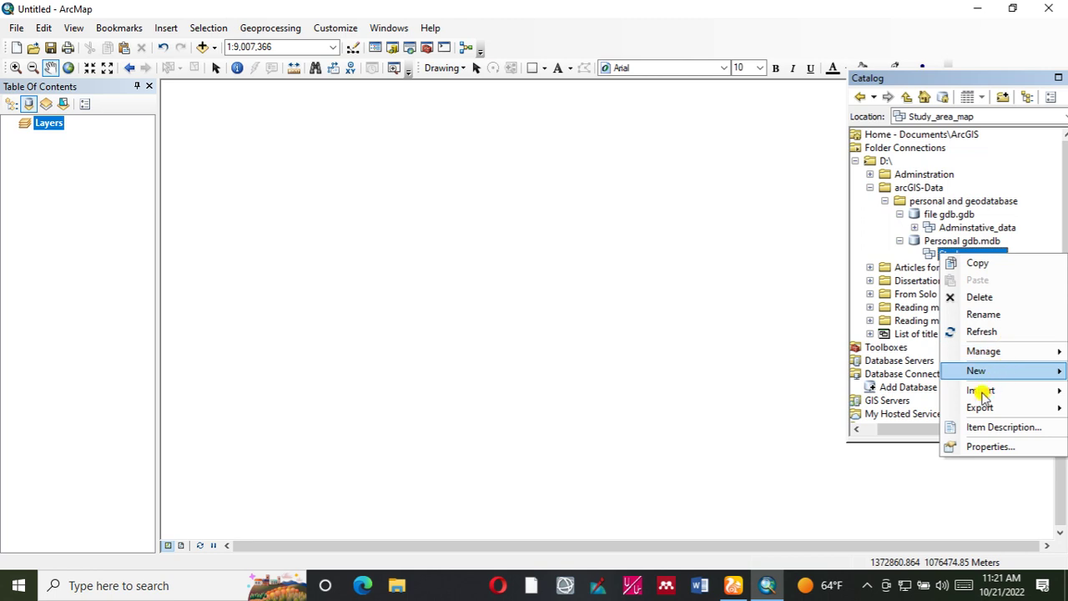
pyautogui.moveTo(982, 392)
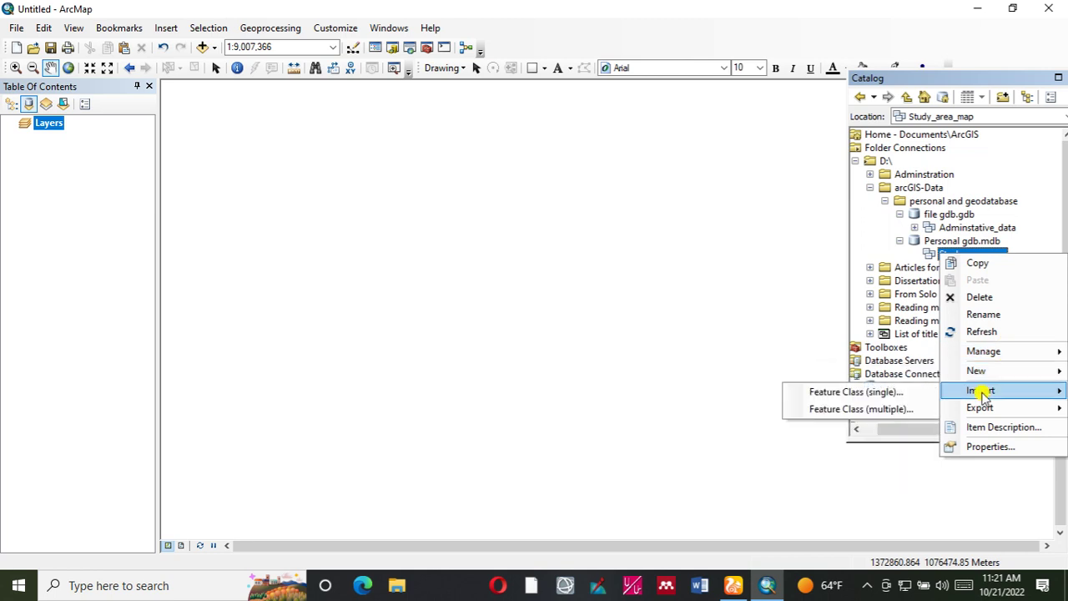
pyautogui.click(836, 394)
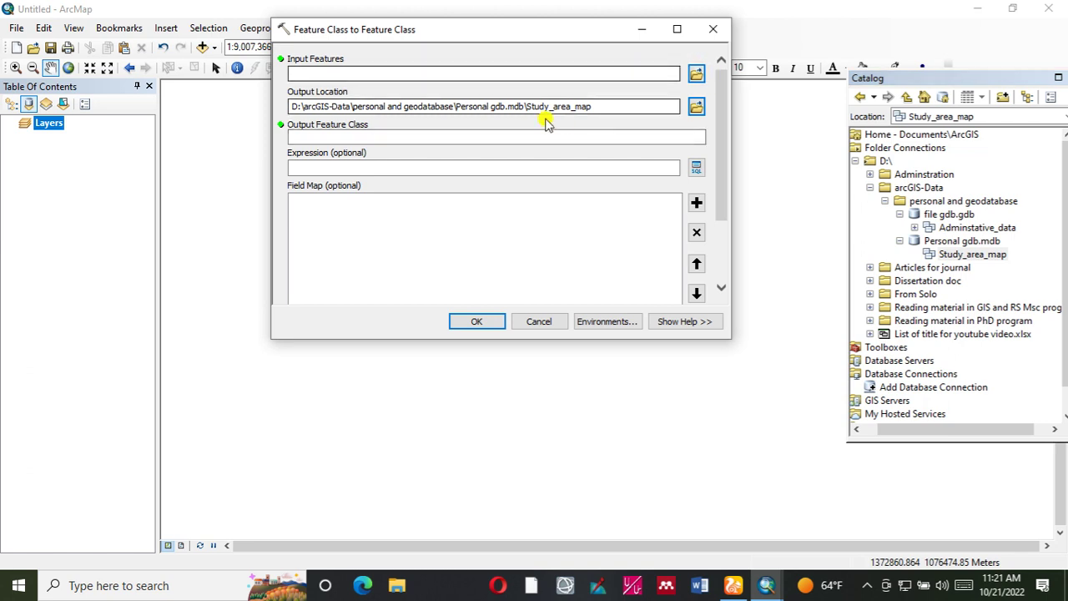
pyautogui.click(695, 73)
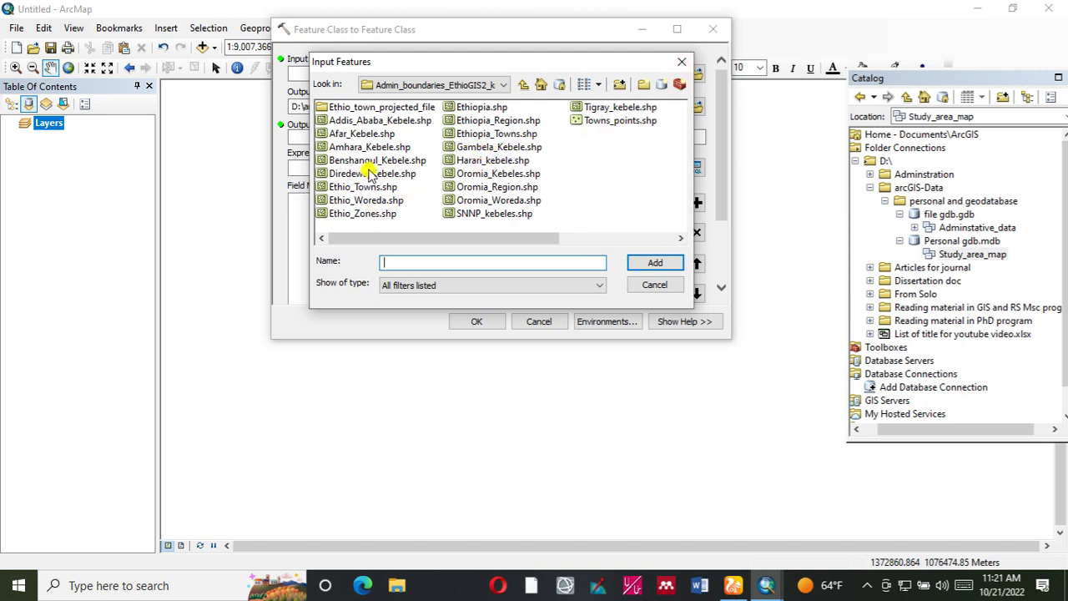
pyautogui.click(350, 121)
pyautogui.click(666, 264)
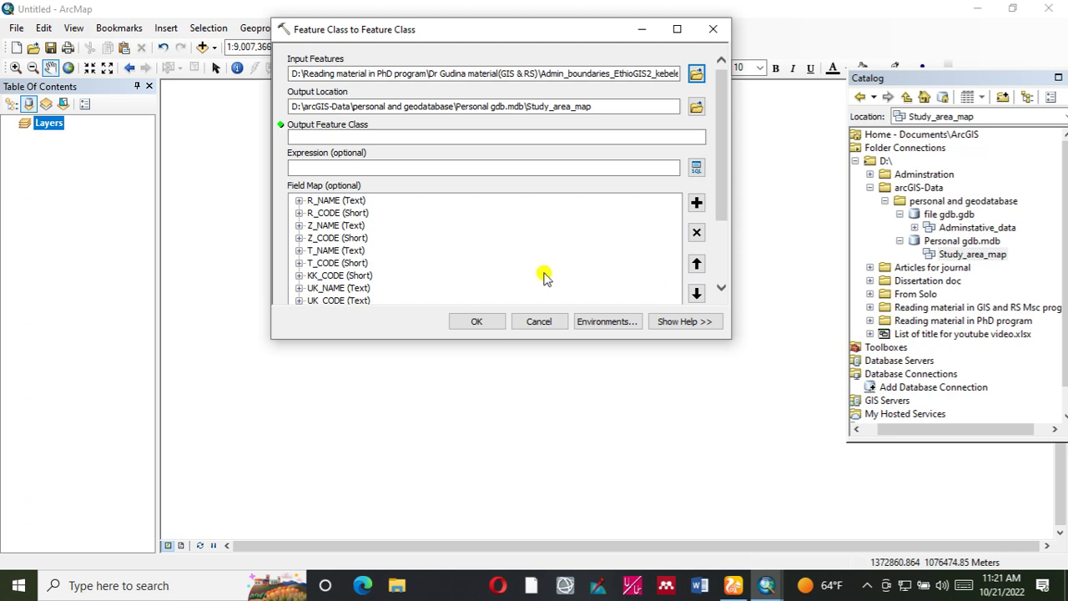
pyautogui.scroll(-1, 440, 194)
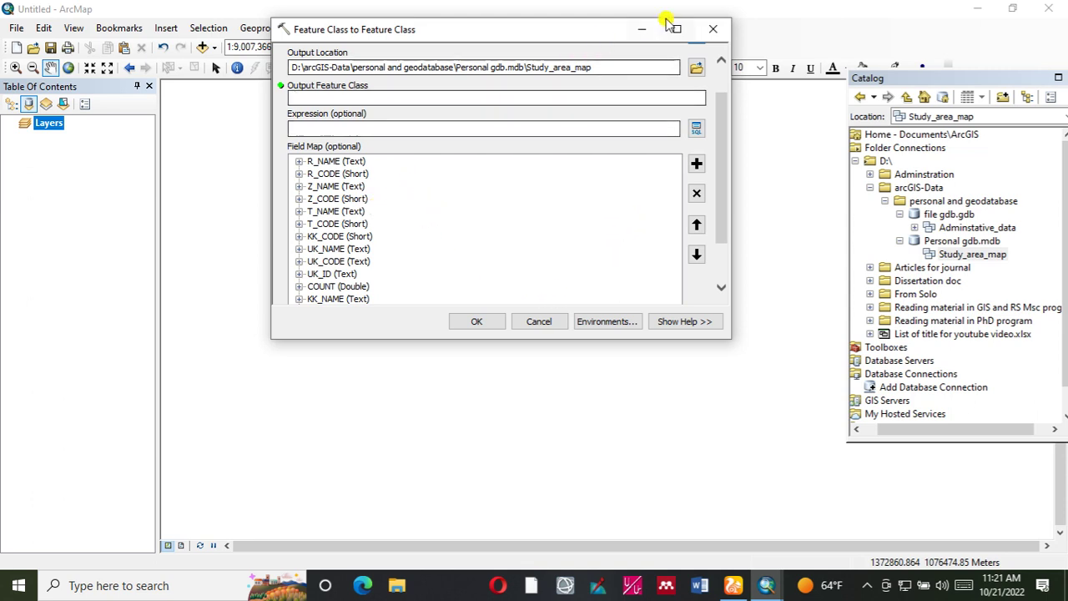
pyautogui.click(713, 30)
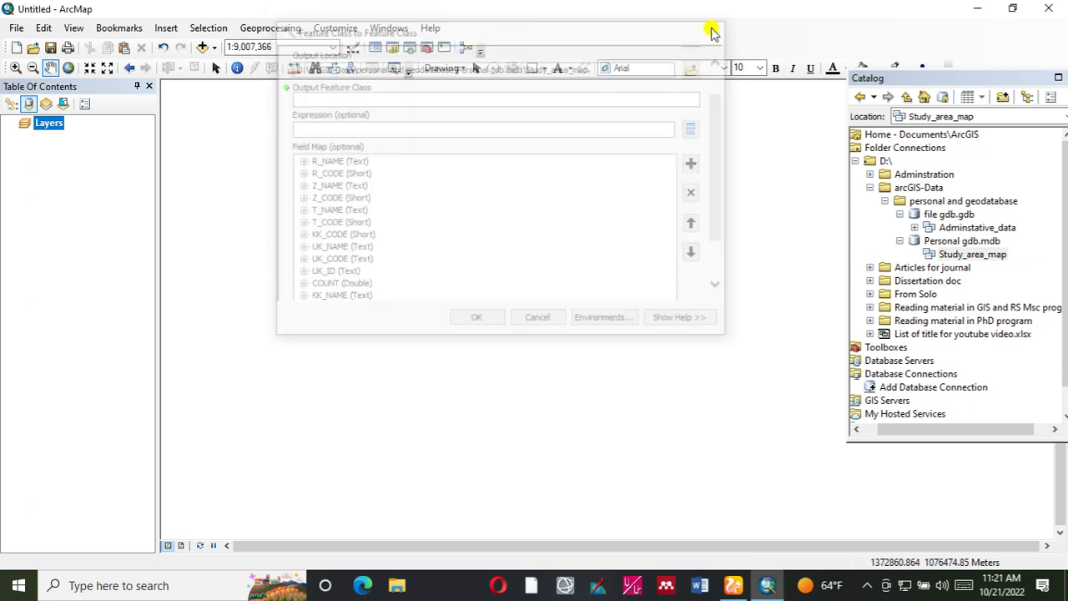
# Set up a multiple feature class import into Study_area_map with World.shp, Jimma_zone_shpfile.shp and Africa.shp from the Admin boundaries_GADM folder as inputs
pyautogui.rightClick(952, 254)
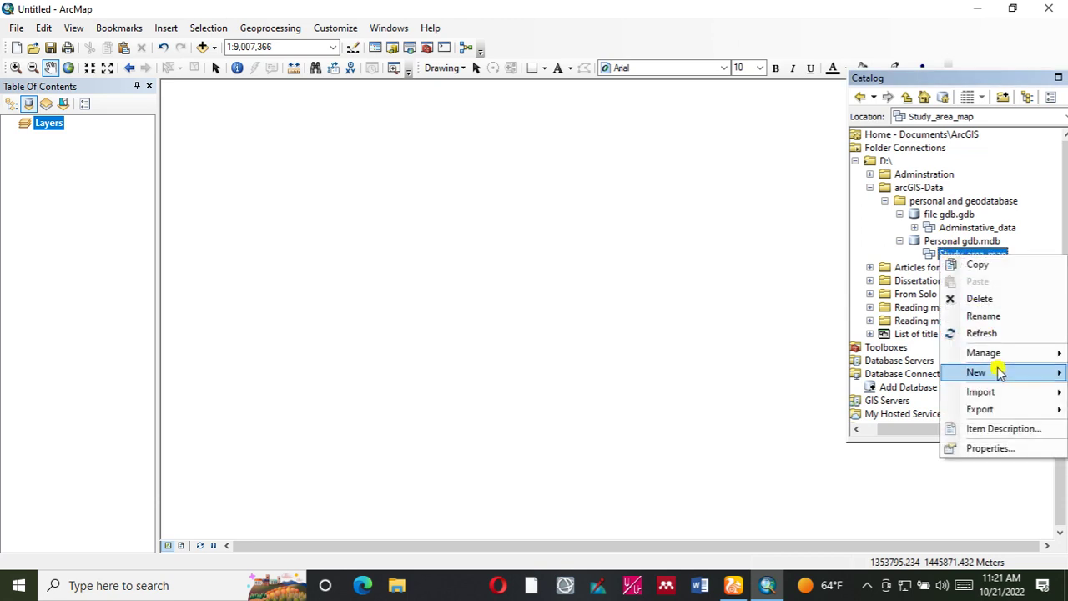
pyautogui.moveTo(985, 379)
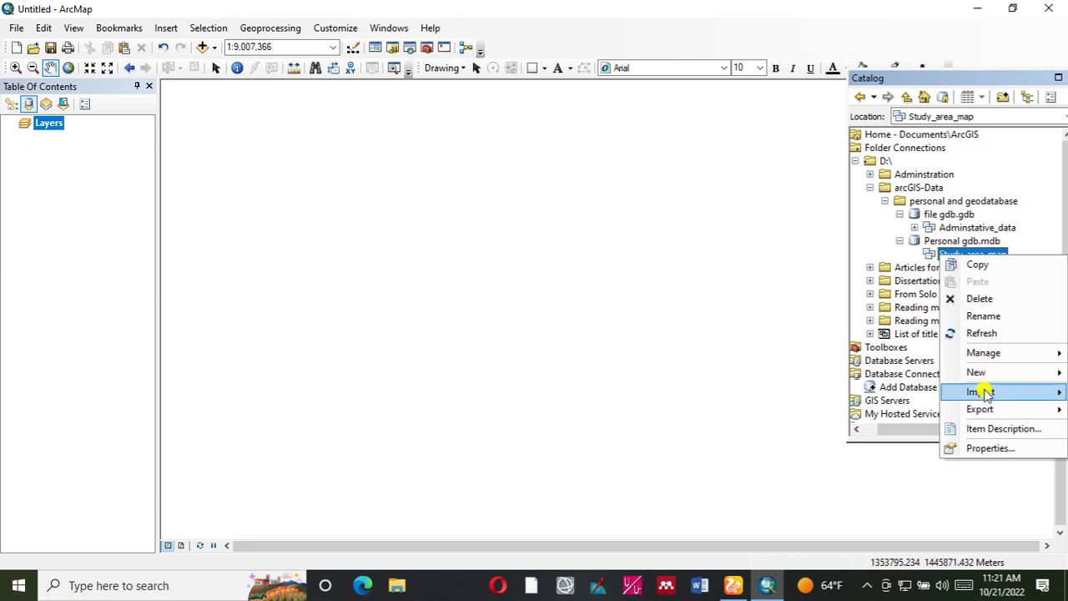
pyautogui.click(849, 411)
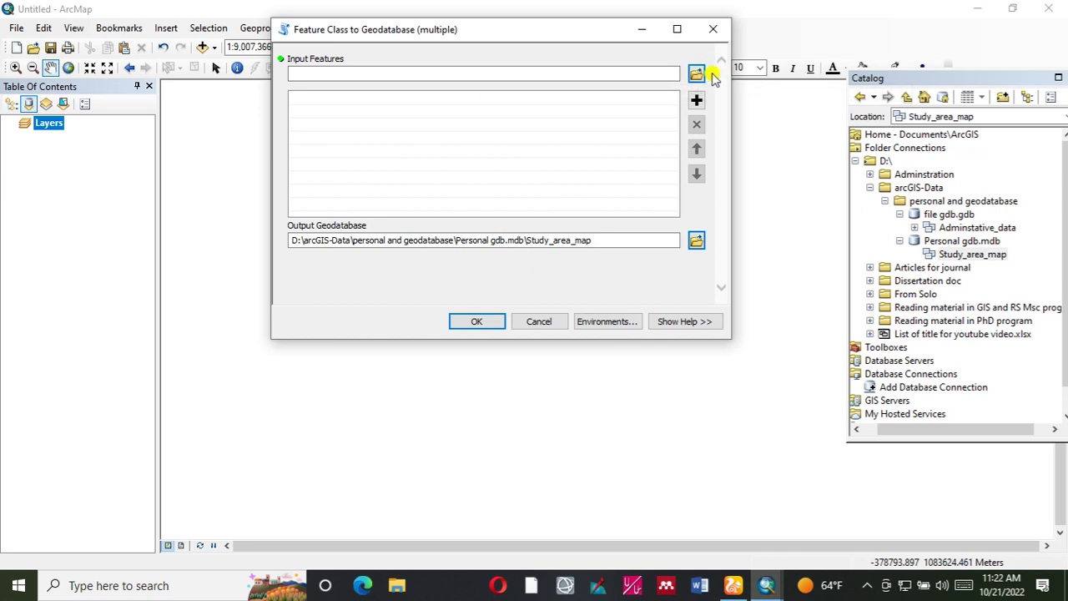
pyautogui.click(696, 75)
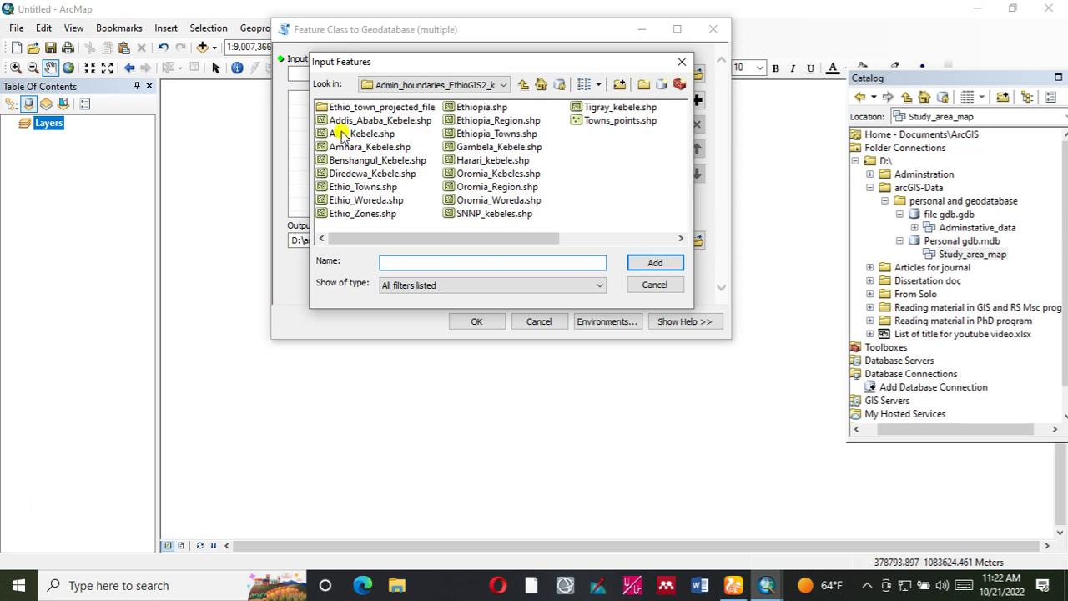
pyautogui.click(523, 85)
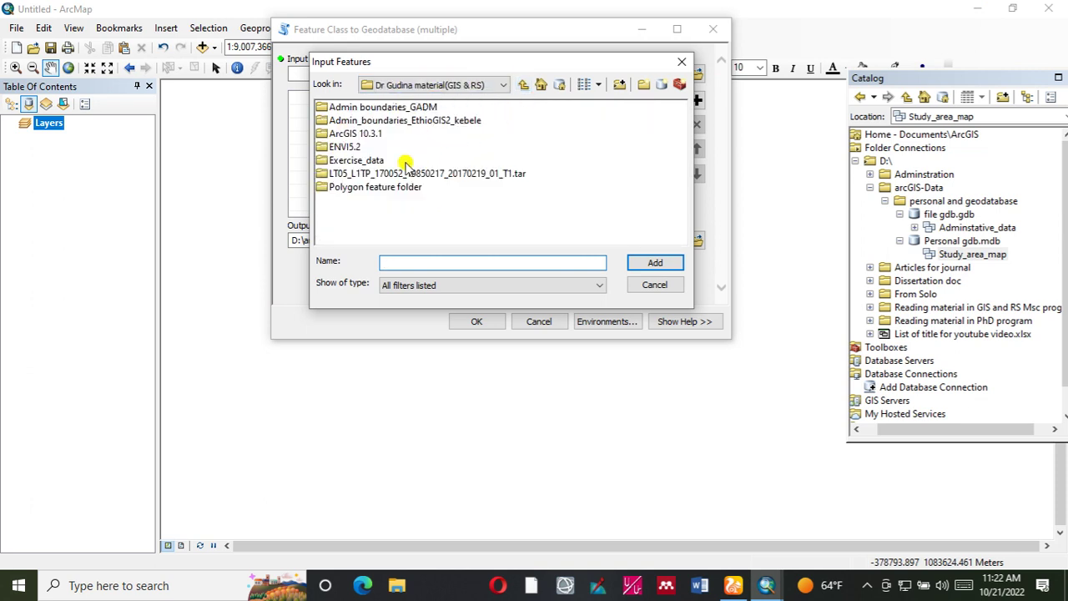
pyautogui.doubleClick(371, 110)
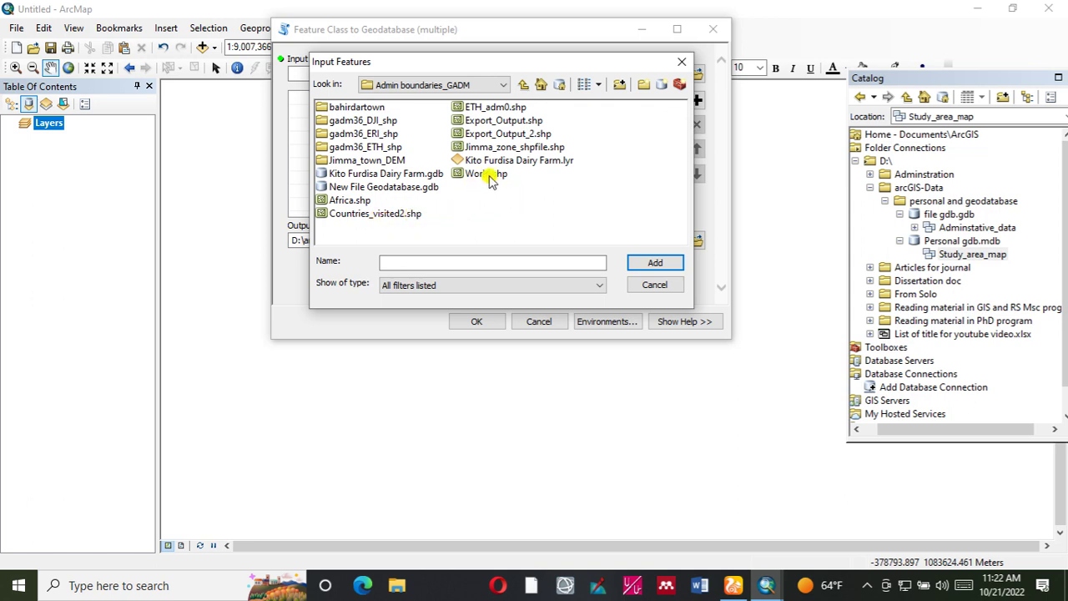
pyautogui.click(472, 175)
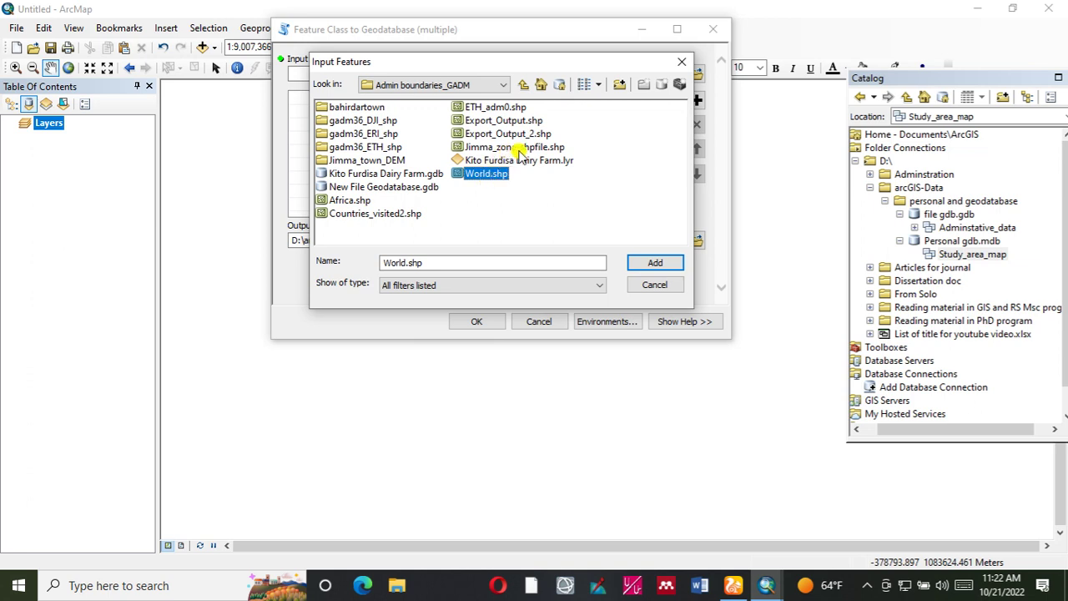
pyautogui.keyDown('ctrl'); pyautogui.click(476, 147); pyautogui.keyUp('ctrl')
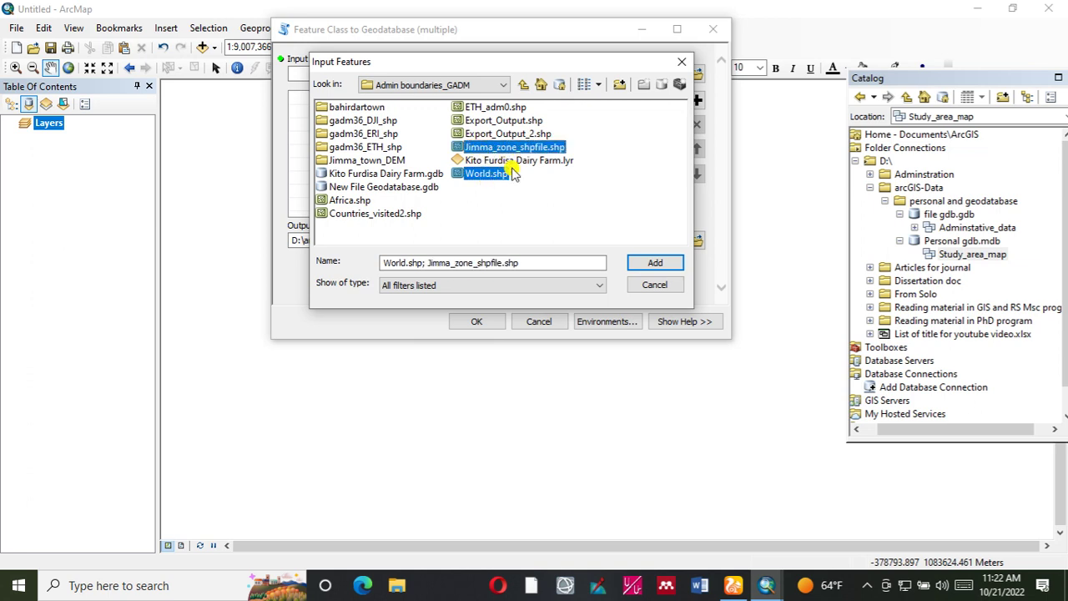
pyautogui.keyDown('ctrl'); pyautogui.click(349, 201); pyautogui.keyUp('ctrl')
pyautogui.click(655, 263)
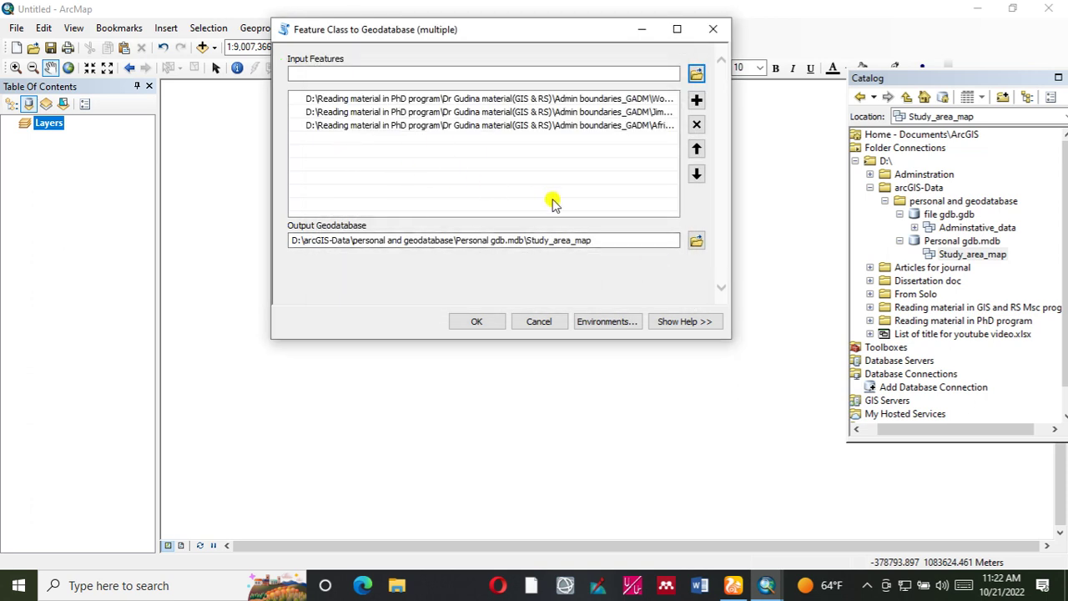
# Run the import of World, Jimma_zone_shpfile and Africa into Study_area_map and expand that feature dataset in the Catalog
pyautogui.click(477, 323)
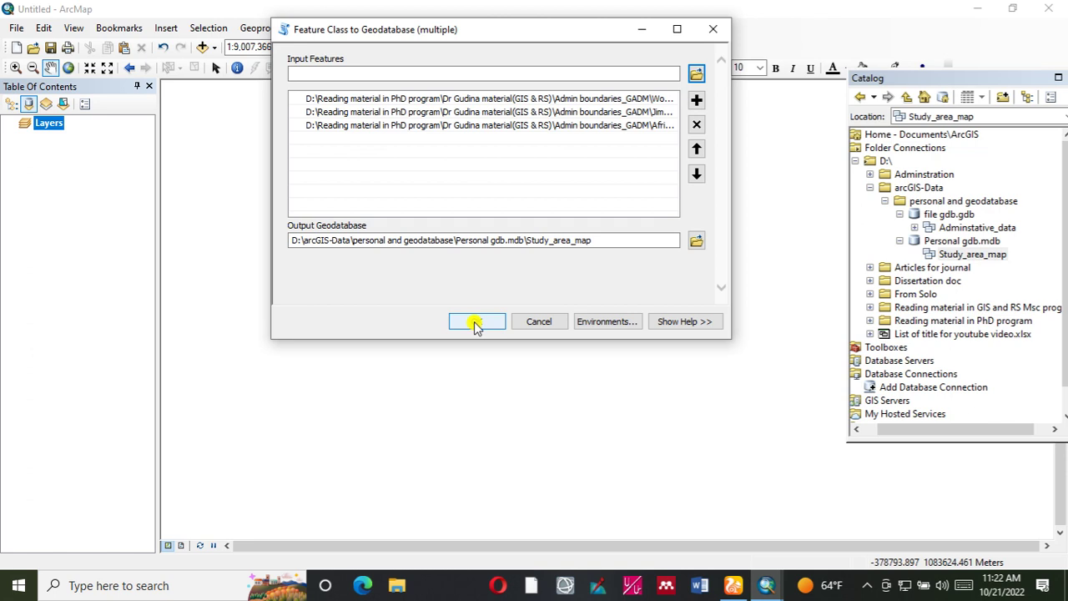
pyautogui.click(475, 321)
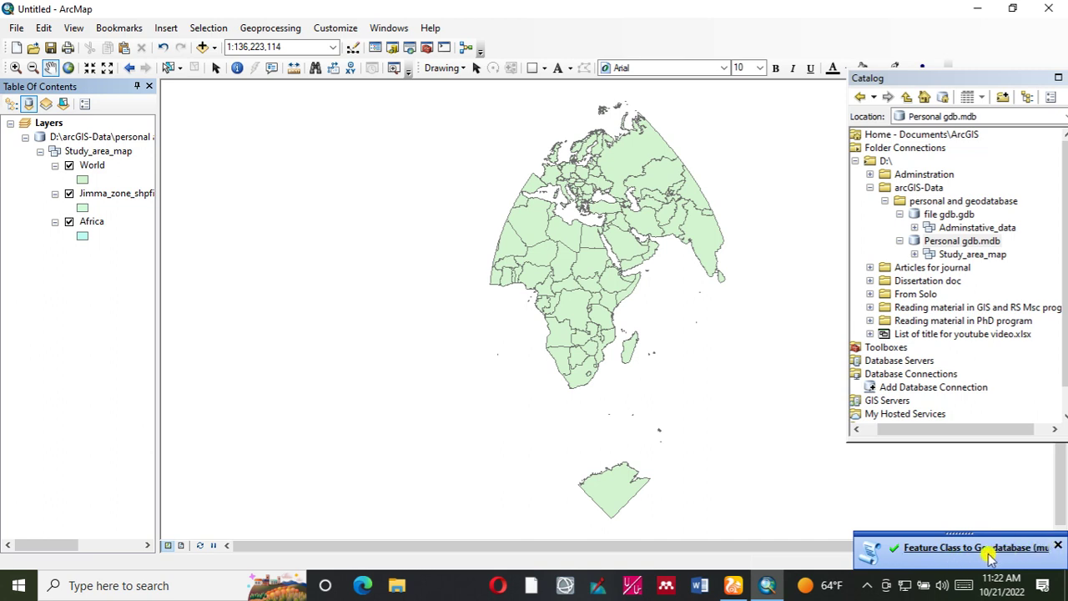
pyautogui.click(915, 254)
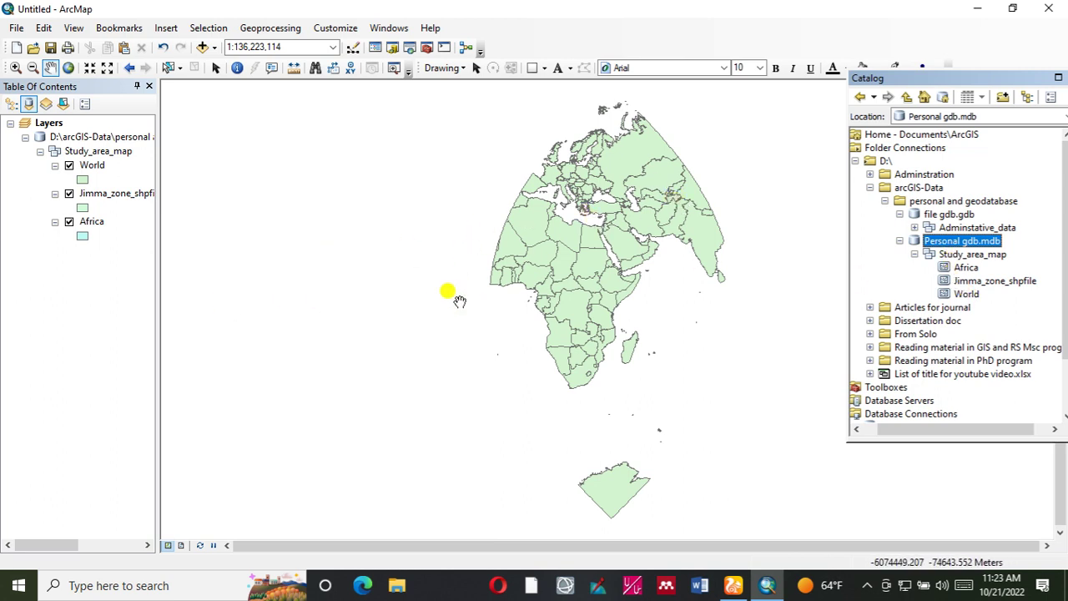
# Remove the World, Jimma_zone_shpfile and Africa layers from the map
pyautogui.click(92, 165)
pyautogui.rightClick(92, 166)
pyautogui.click(125, 193)
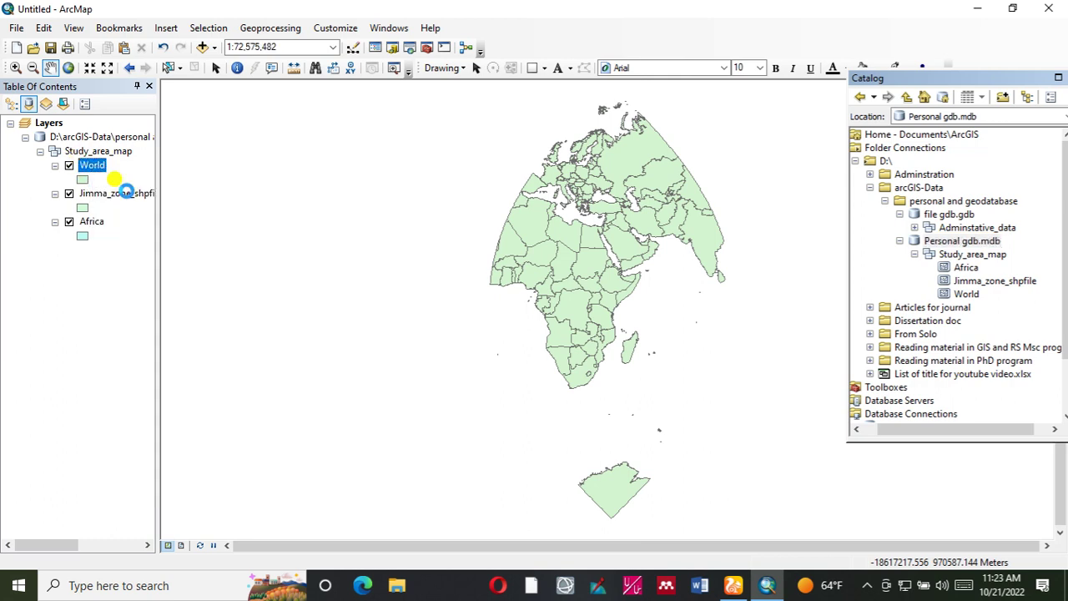
pyautogui.rightClick(87, 166)
pyautogui.click(125, 192)
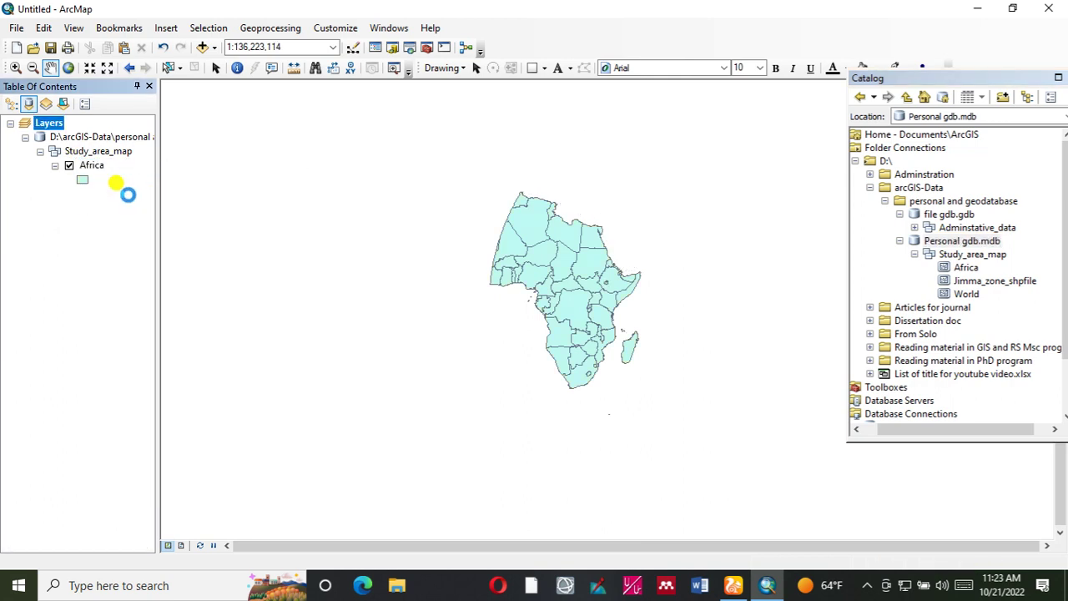
pyautogui.rightClick(87, 166)
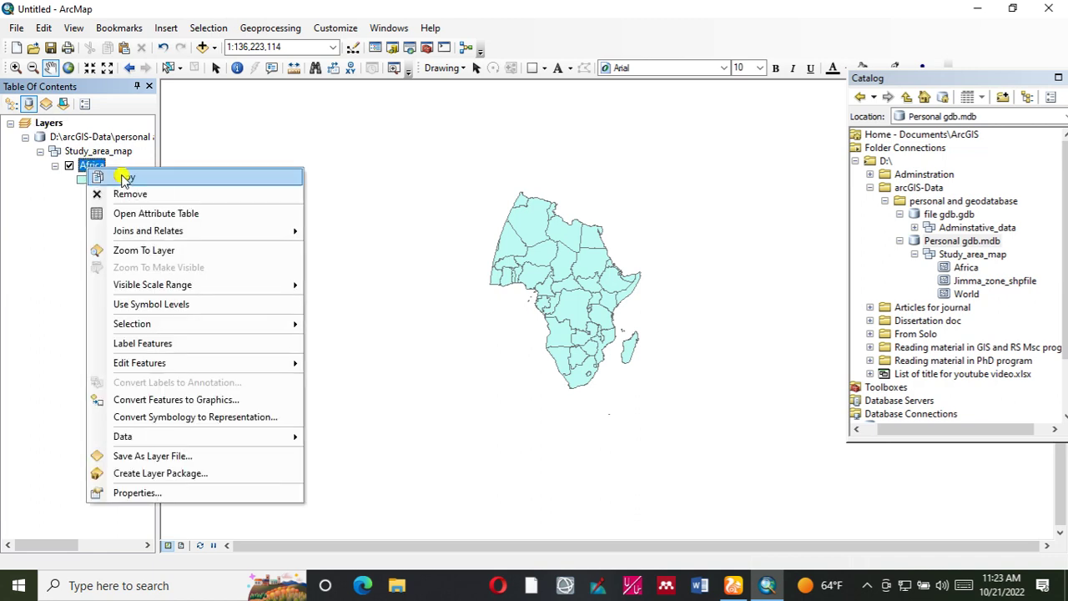
pyautogui.click(130, 192)
# Preview Jimma_zone_shpfile and Africa from Study_area_map on the map one at a time, removing each layer after viewing it
pyautogui.moveTo(964, 280); pyautogui.dragTo(534, 288)
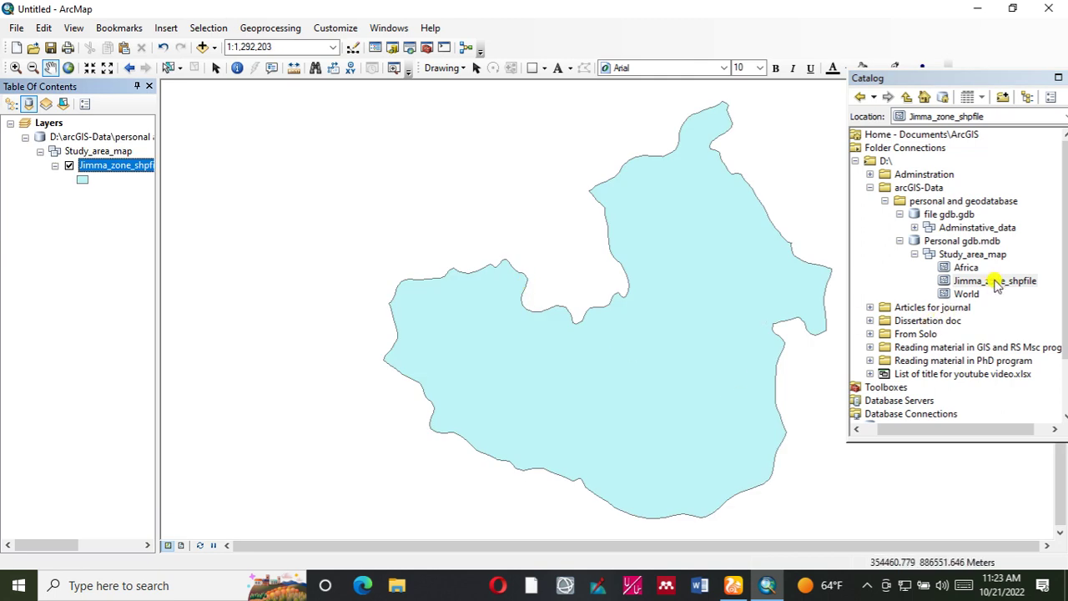
pyautogui.rightClick(109, 166)
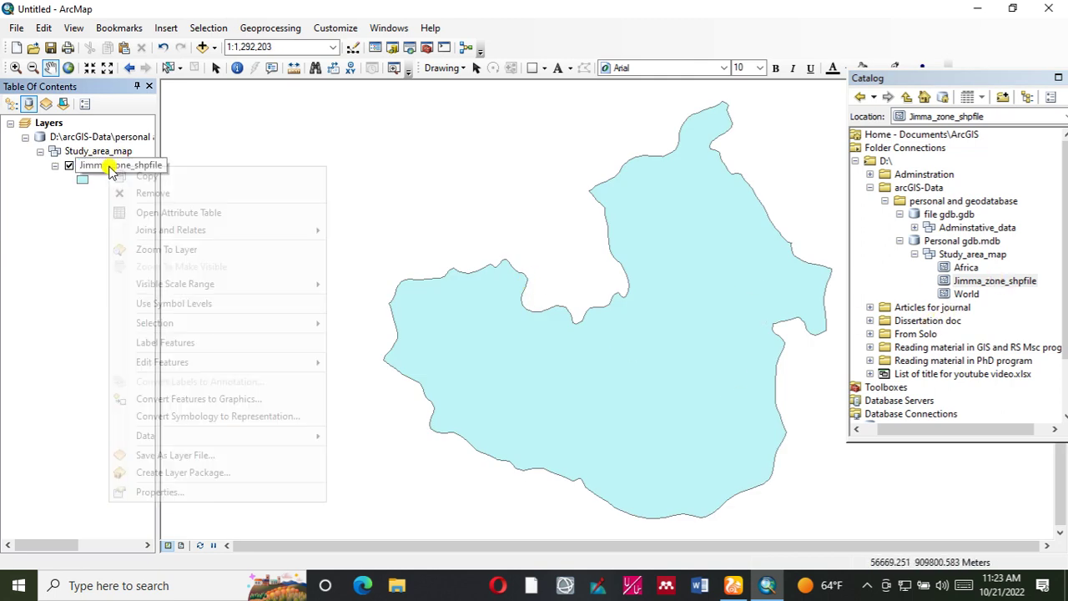
pyautogui.click(143, 197)
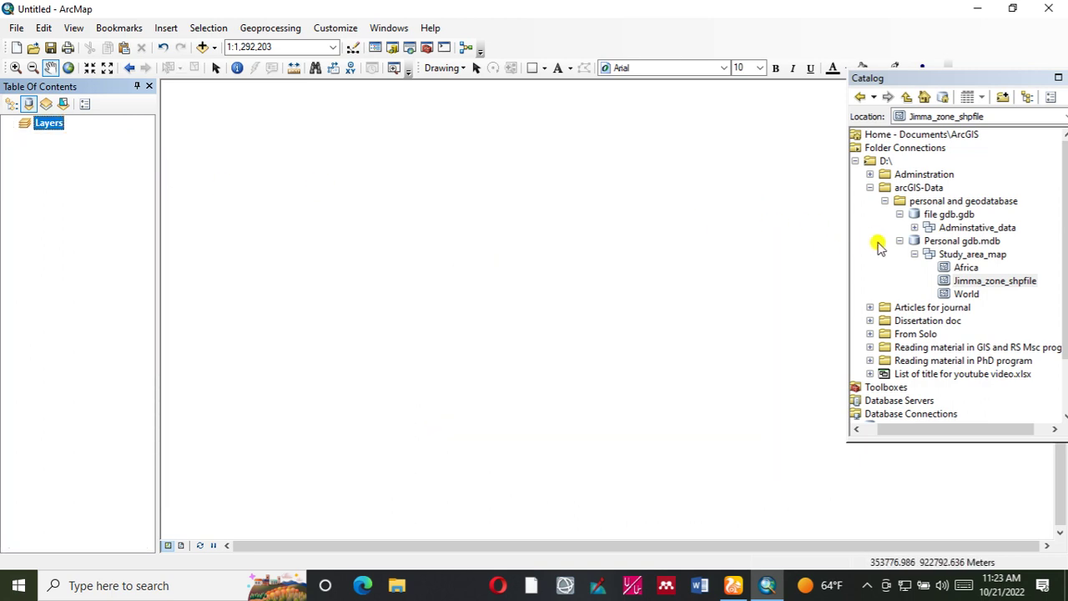
pyautogui.moveTo(966, 265)
pyautogui.mouseDown()
pyautogui.moveTo(806, 295)
pyautogui.moveTo(607, 284)
pyautogui.mouseUp()
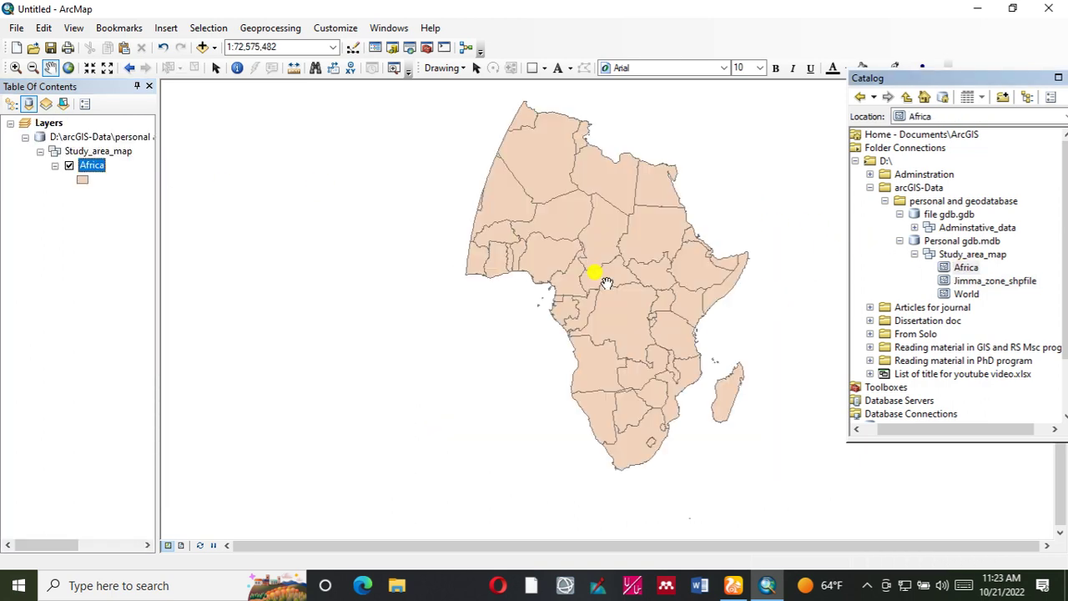
pyautogui.rightClick(94, 167)
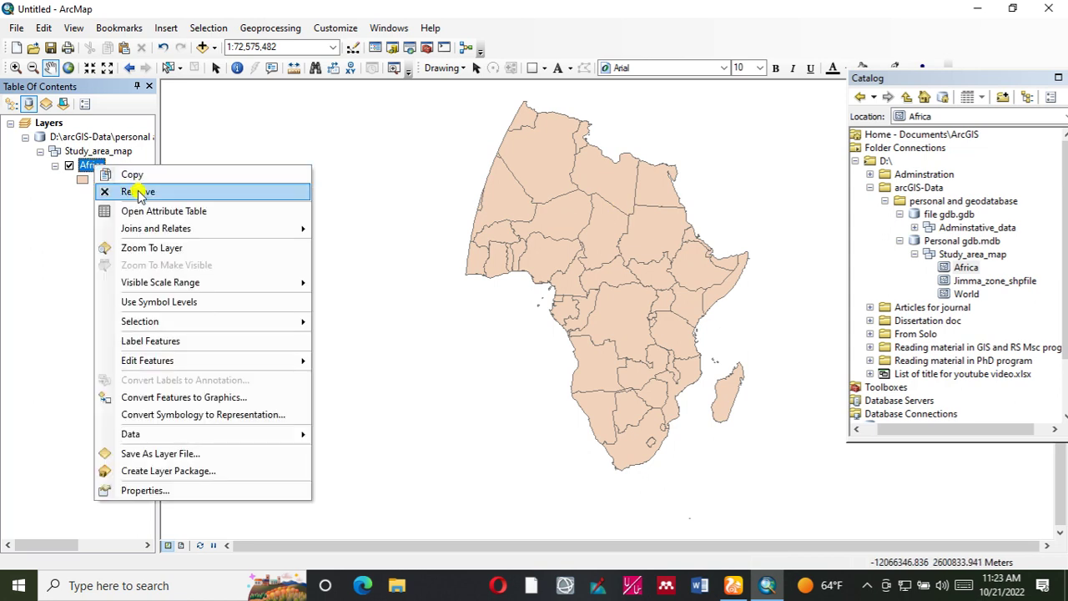
pyautogui.click(139, 192)
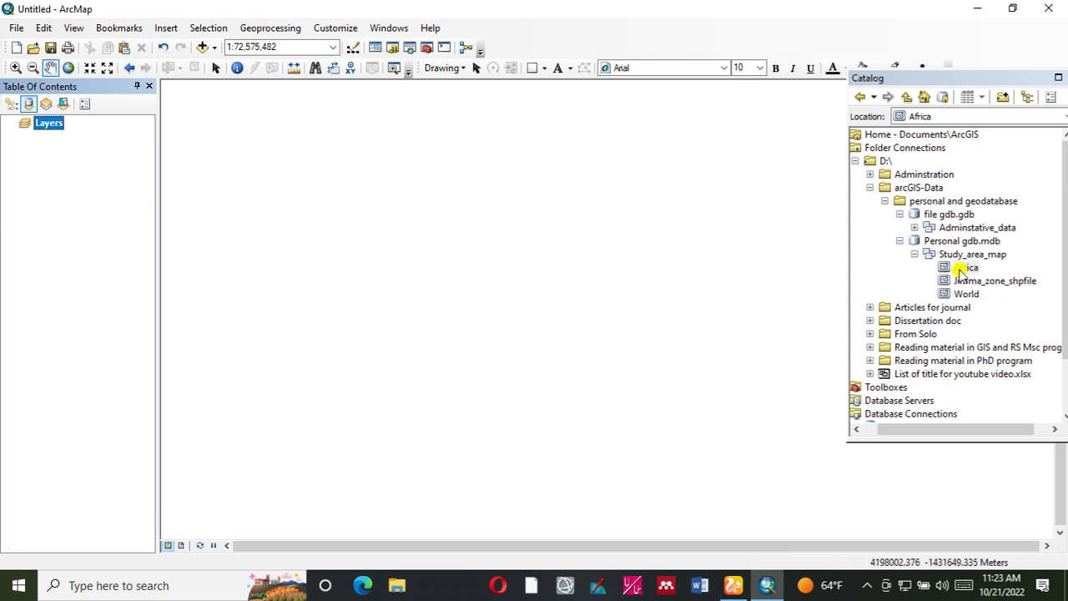
# Review how file gdb.gdb and Personal gdb.mdb are organised in the Catalog by collapsing and expanding their feature datasets
pyautogui.click(914, 253)
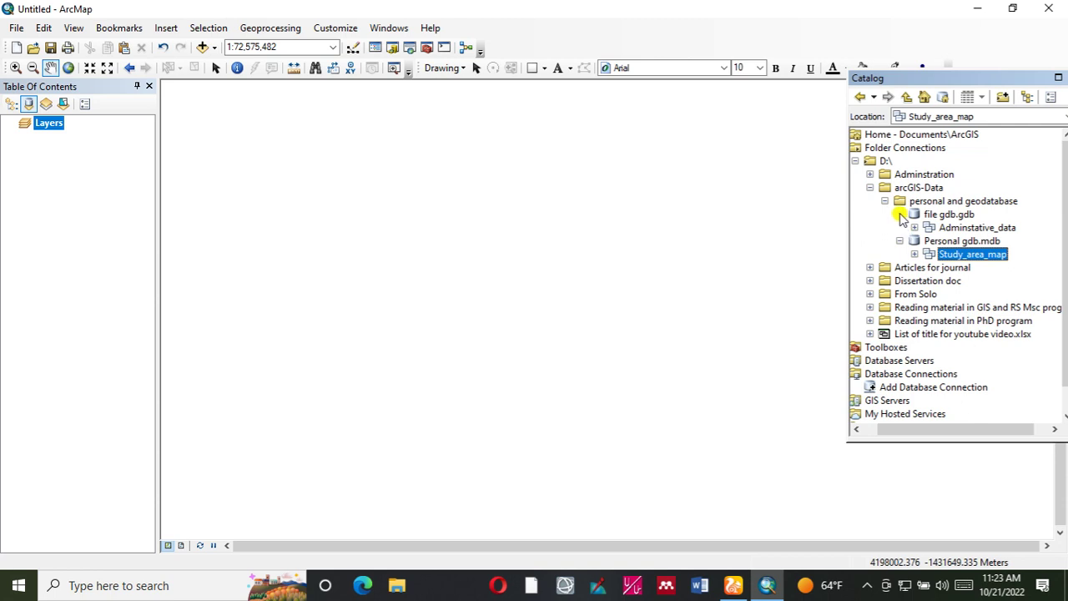
pyautogui.click(900, 215)
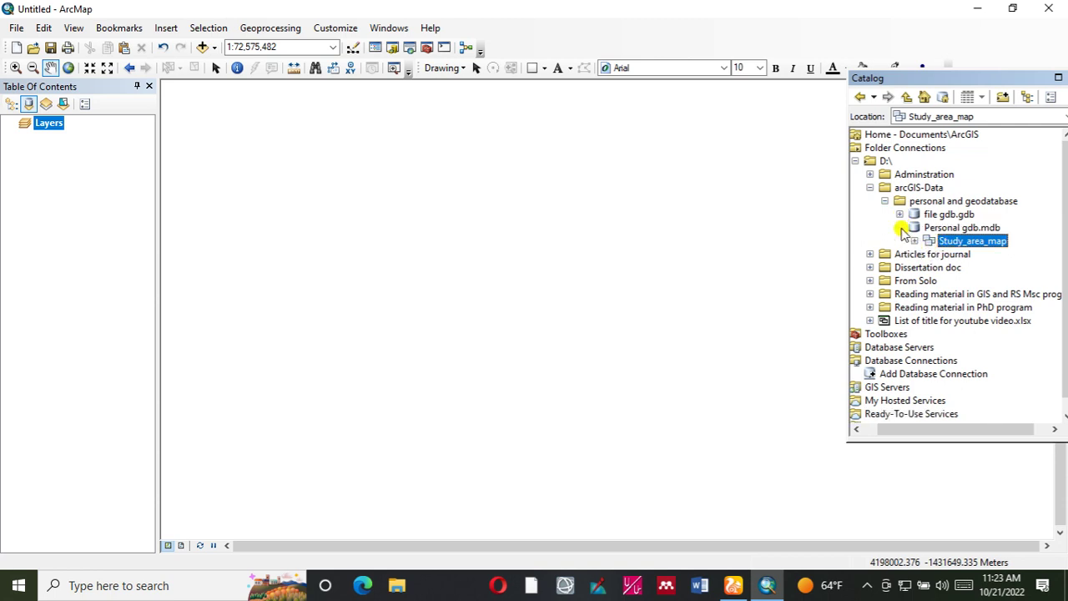
pyautogui.click(900, 228)
pyautogui.click(900, 228)
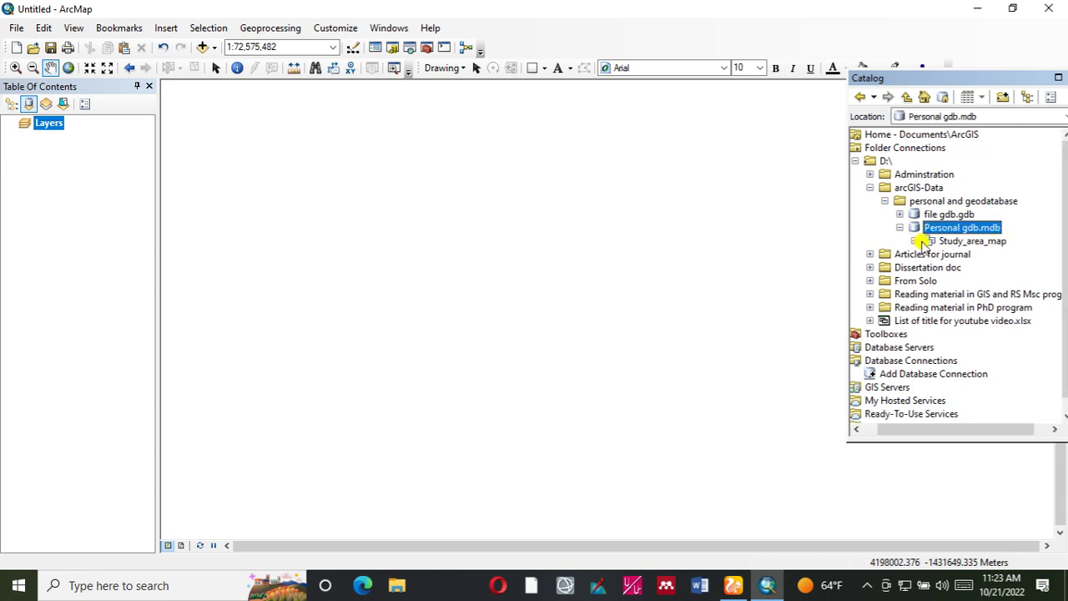
pyautogui.click(915, 242)
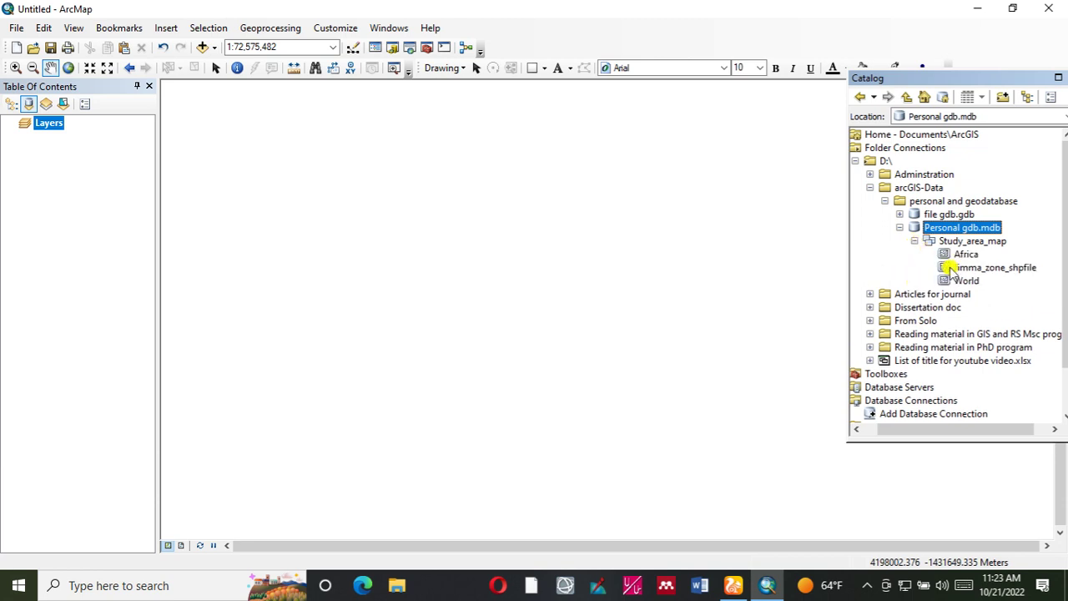
pyautogui.click(900, 228)
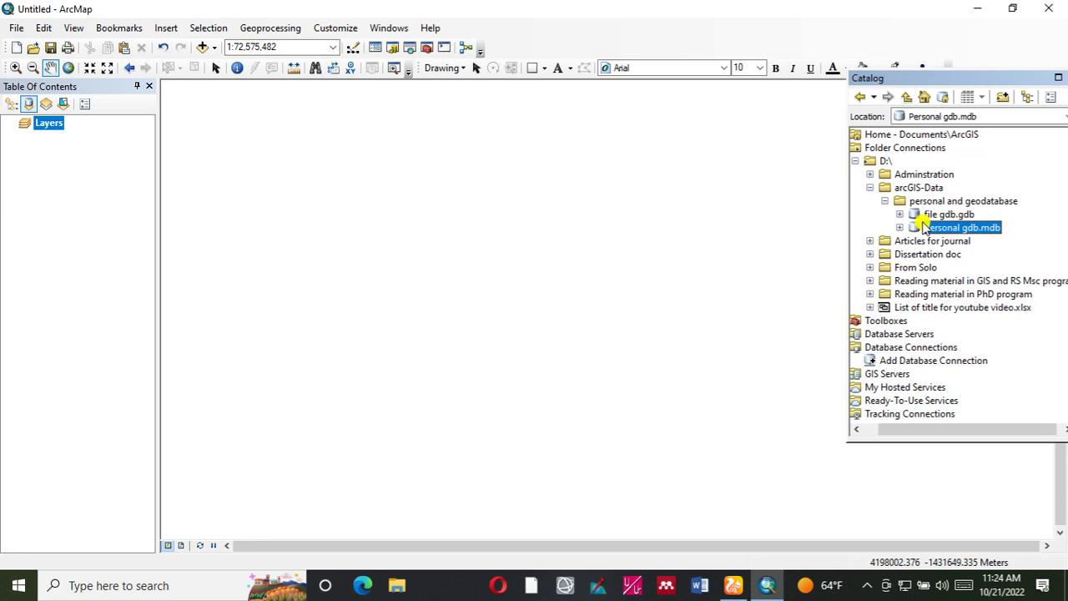
pyautogui.click(901, 214)
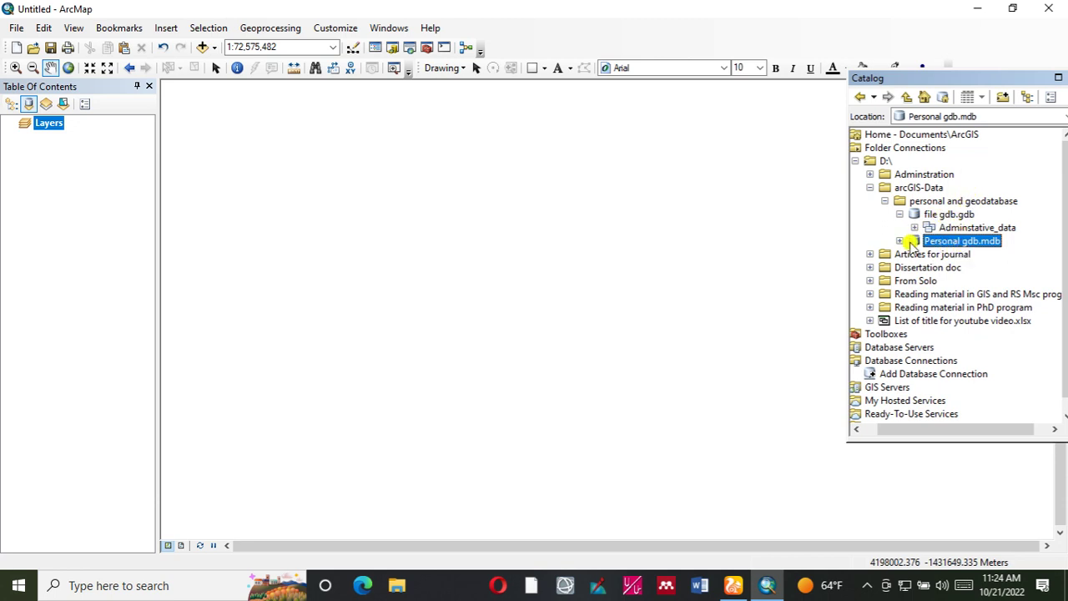
# Minimize ArcMap, switch to File Explorer and open the D:\arcGIS-Data\personal and geodatabase folder
pyautogui.click(977, 8)
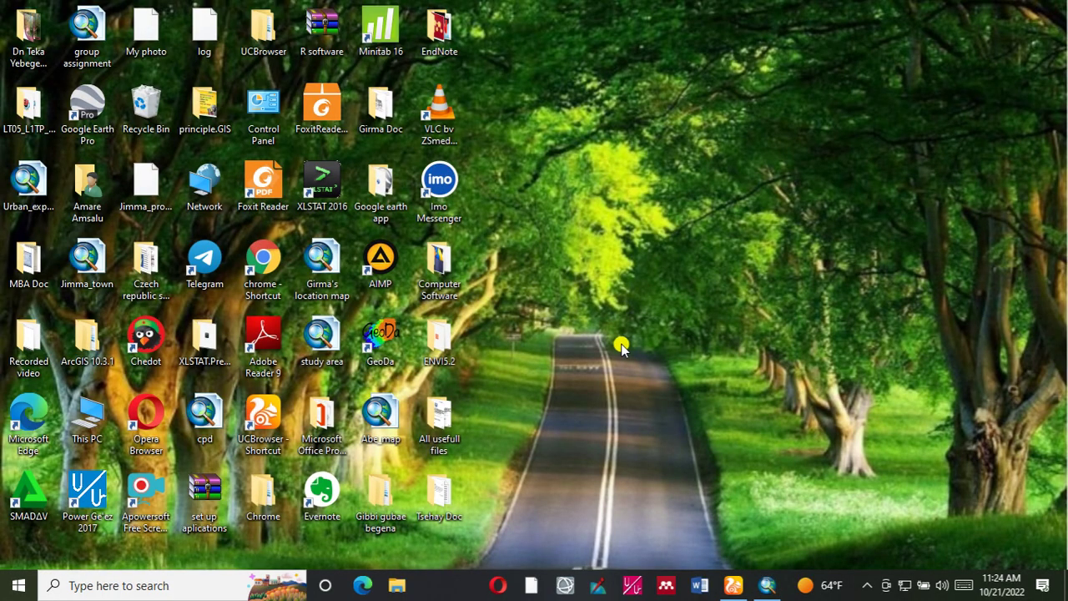
pyautogui.press('super+e')
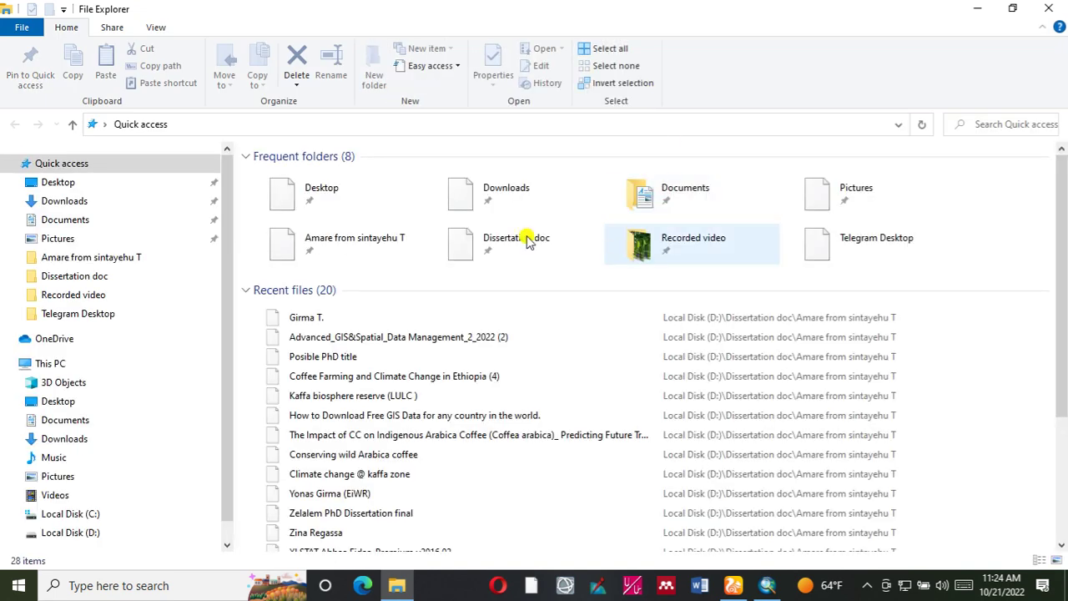
pyautogui.click(68, 532)
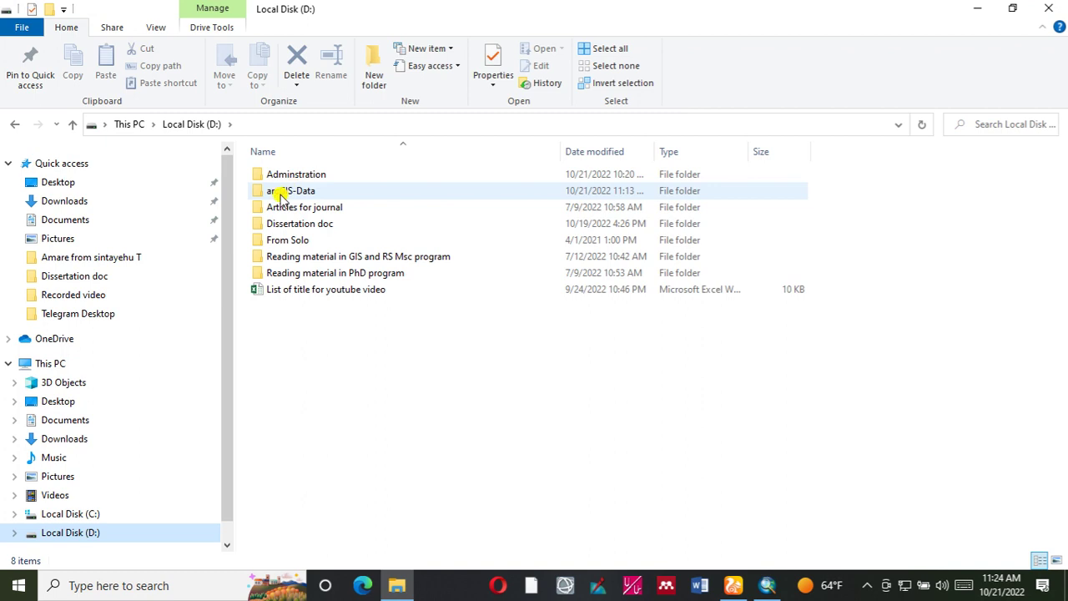
pyautogui.moveTo(275, 198)
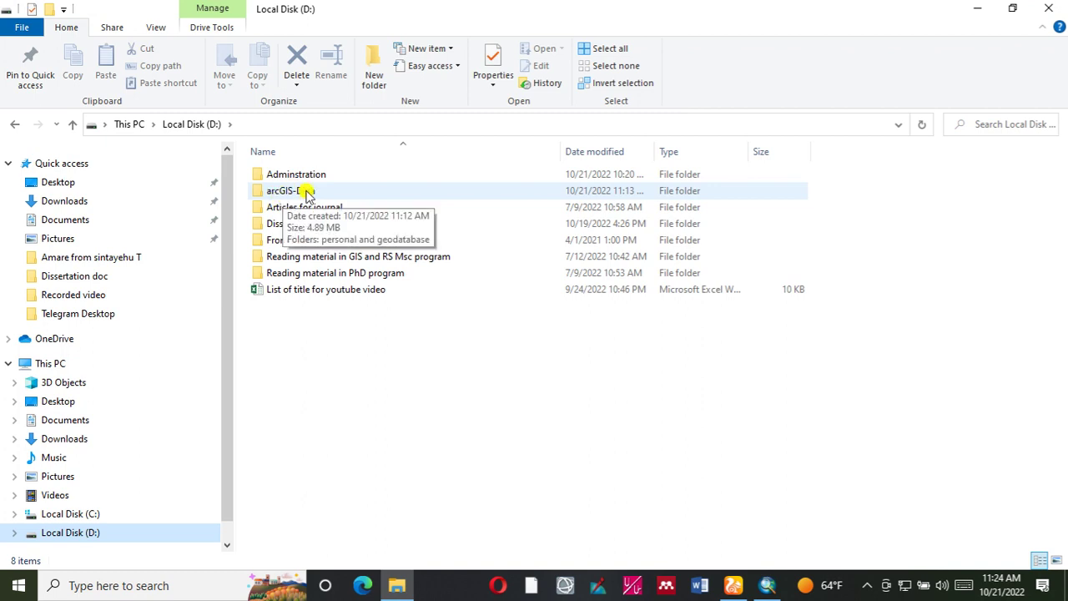
pyautogui.doubleClick(312, 192)
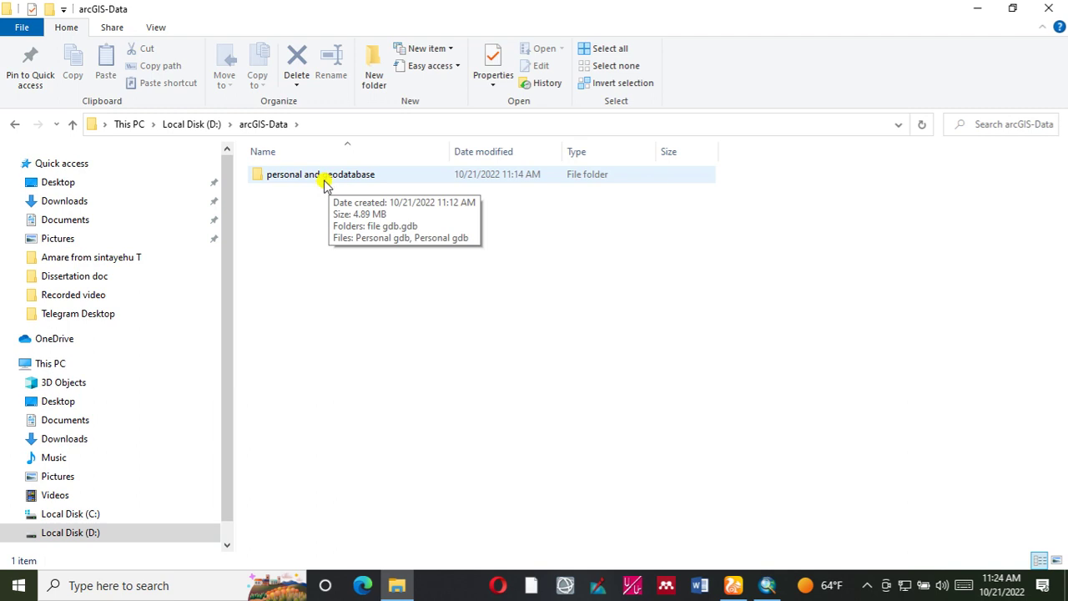
pyautogui.doubleClick(328, 177)
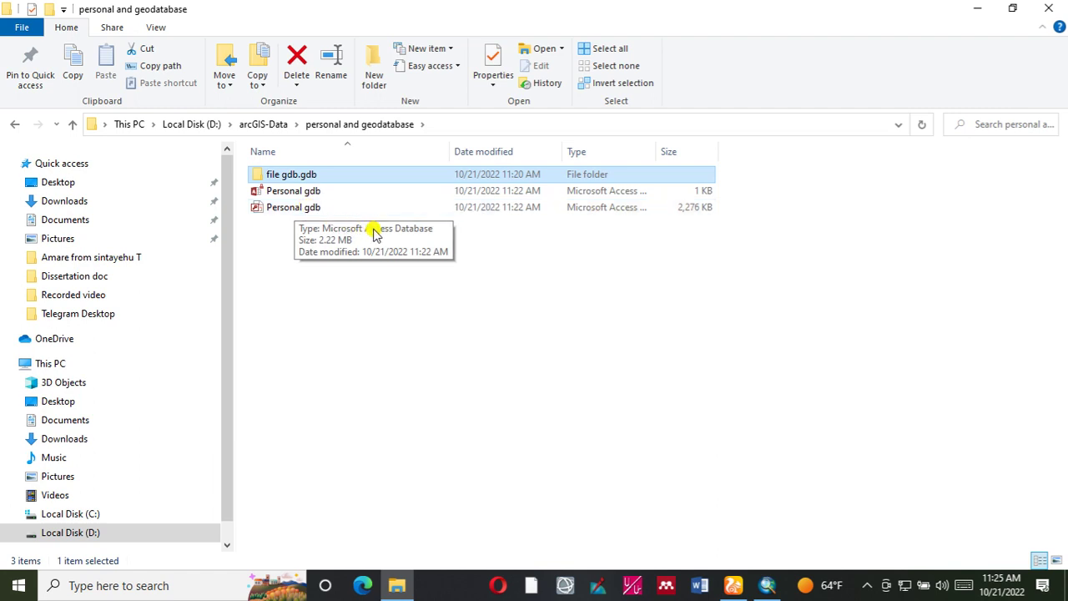
# Examine the files stored inside the file gdb.gdb folder from start to end, and return to the personal and geodatabase folder
pyautogui.doubleClick(291, 178)
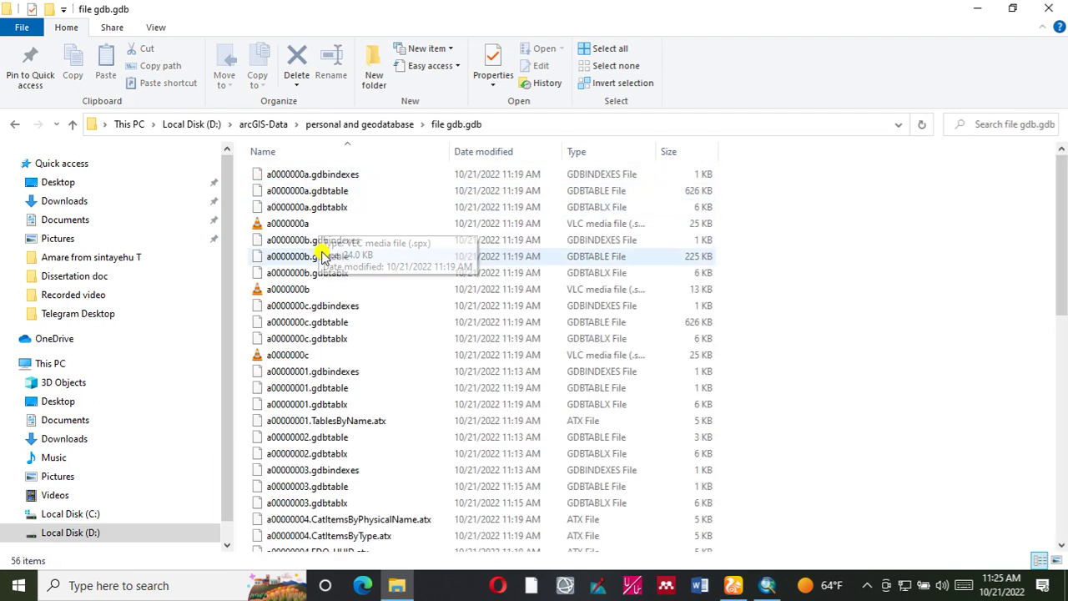
pyautogui.scroll(-9, 313, 275)
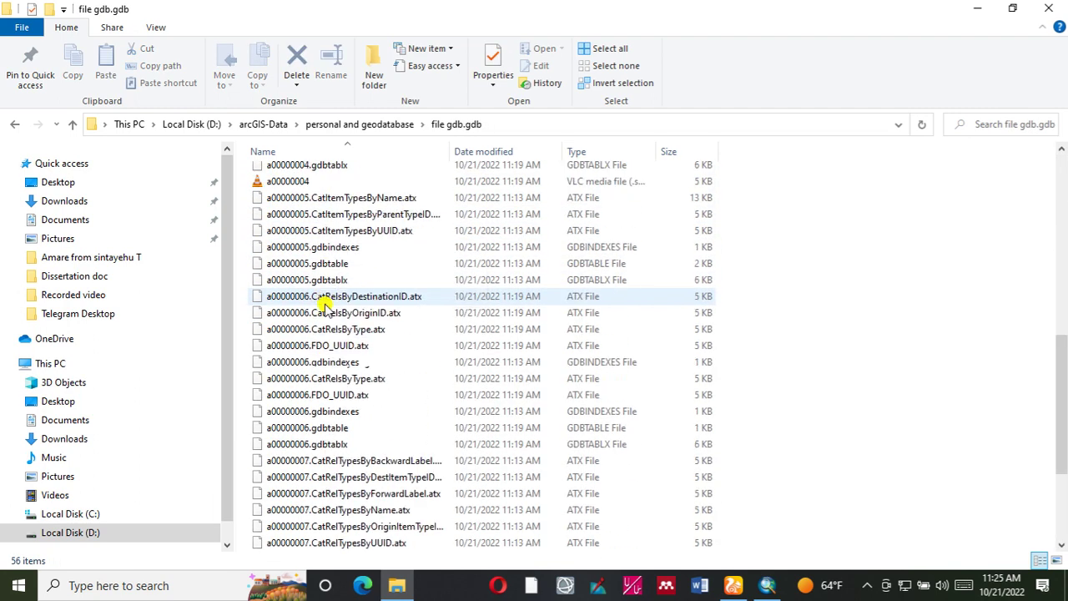
pyautogui.scroll(-2, 324, 305)
pyautogui.scroll(9, 324, 305)
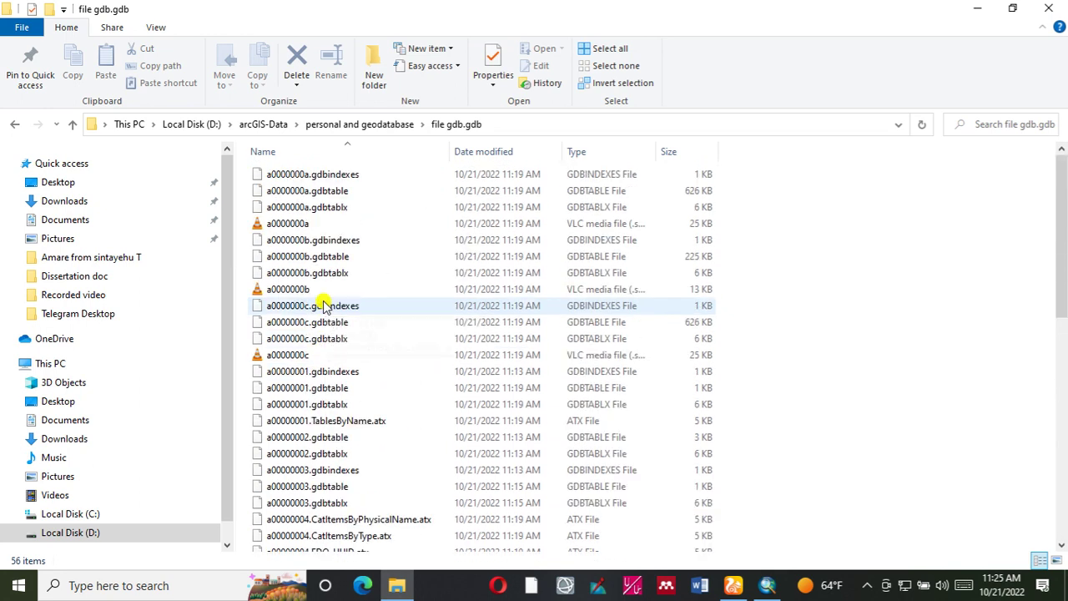
pyautogui.scroll(-11, 330, 296)
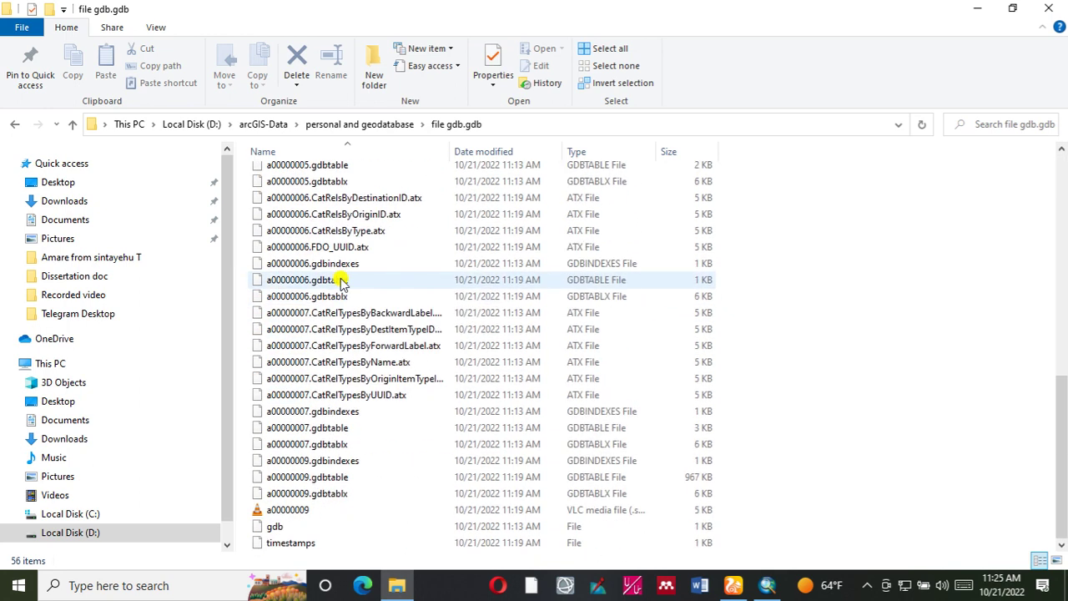
pyautogui.scroll(10, 341, 285)
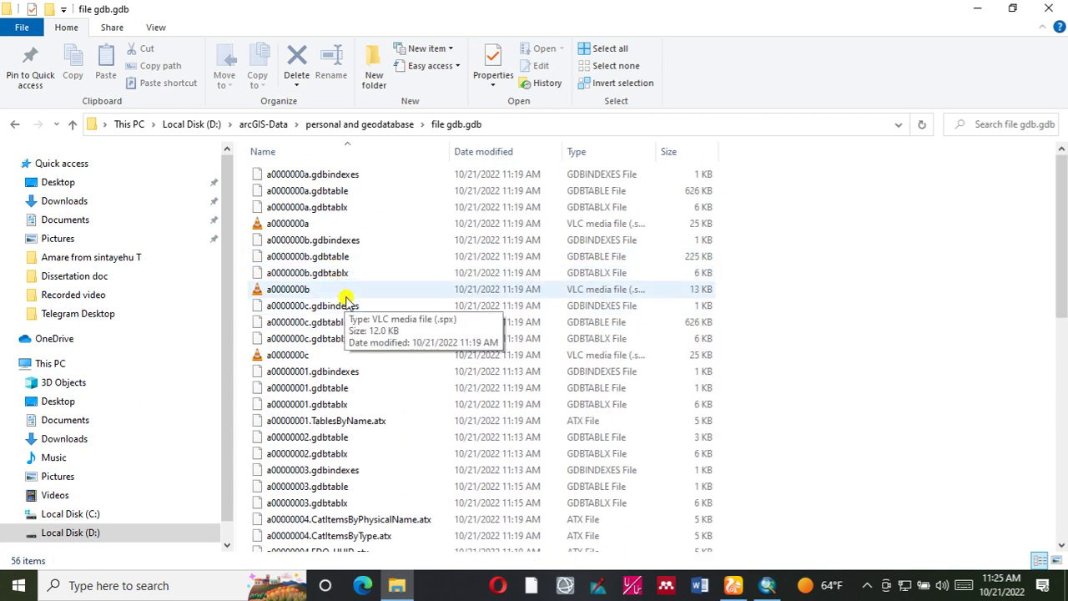
pyautogui.scroll(-11, 353, 282)
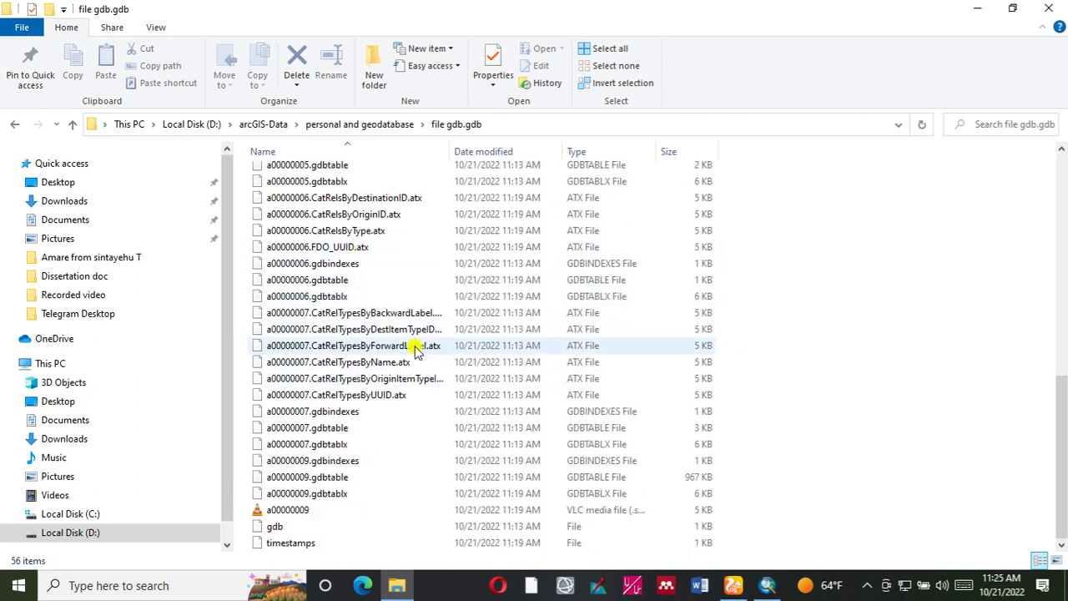
pyautogui.scroll(11, 413, 349)
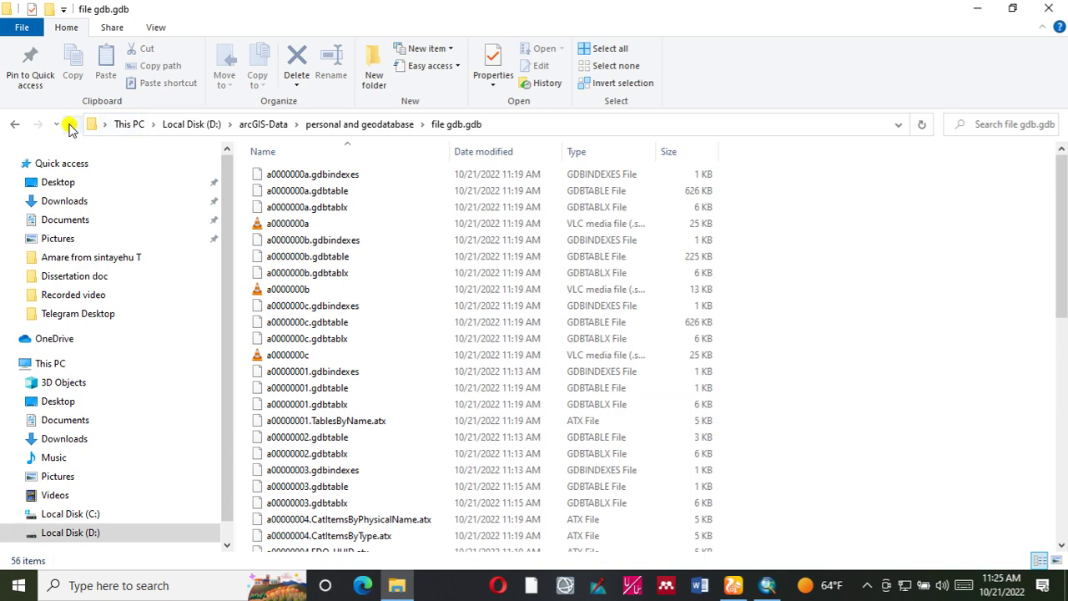
pyautogui.click(73, 123)
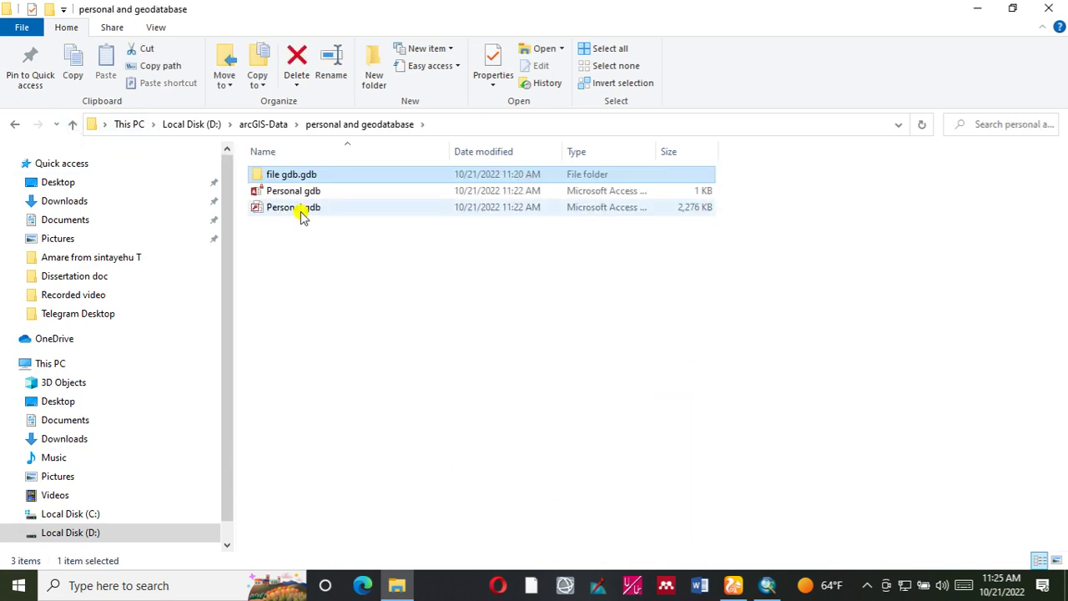
# Open the Personal gdb database file in Microsoft Access and dismiss the file-in-use message
pyautogui.moveTo(302, 213)
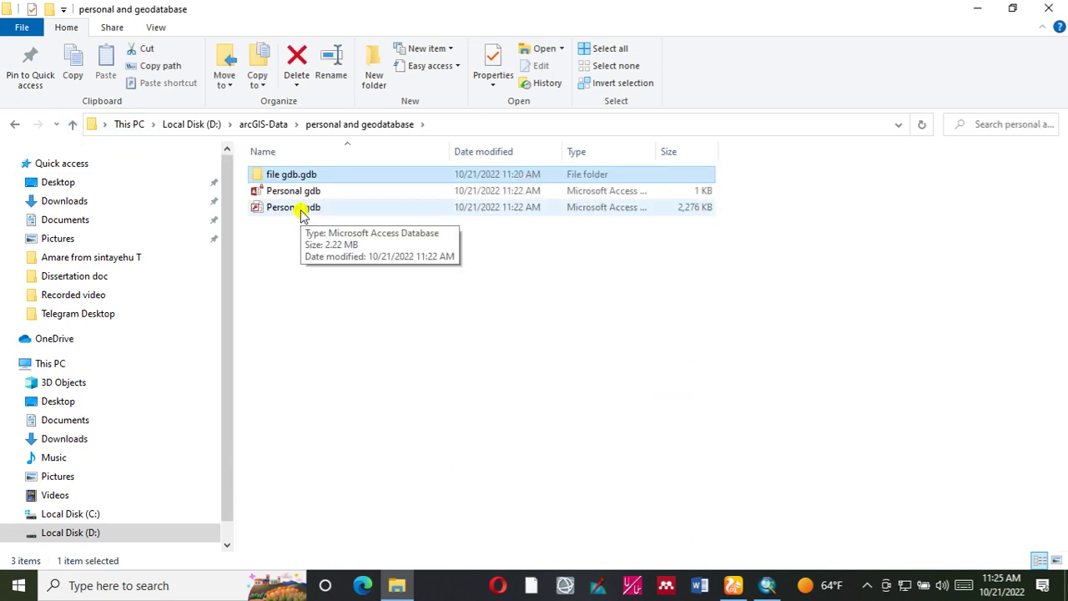
pyautogui.click(302, 214)
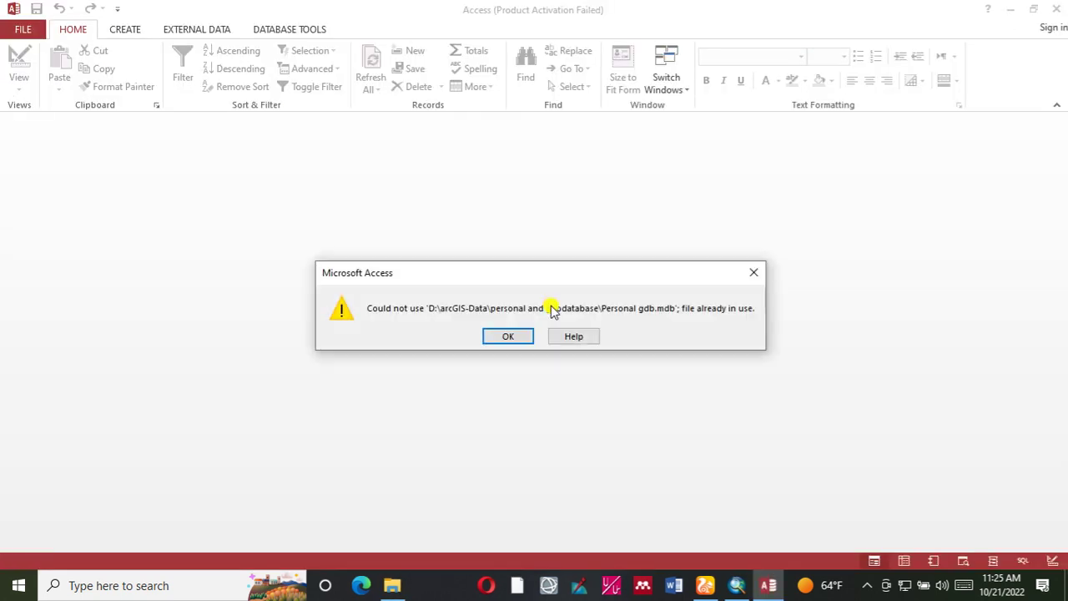
pyautogui.click(510, 336)
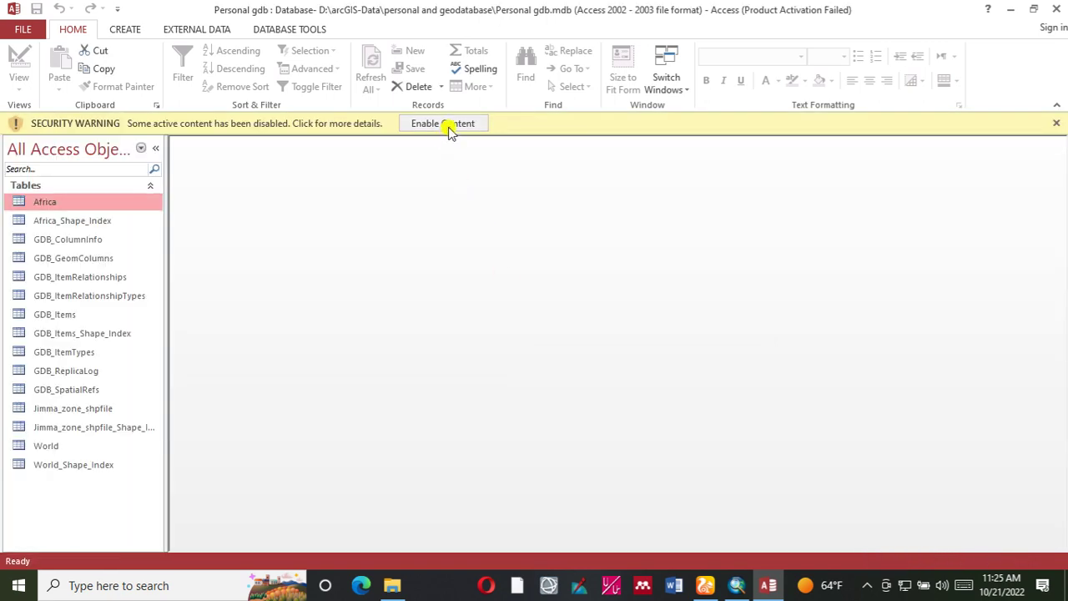
# Look through the GDB_ItemRelationshipTypes, GDB_ItemRelationships and GDB_GeomColumns entries in the database's table list
pyautogui.click(65, 294)
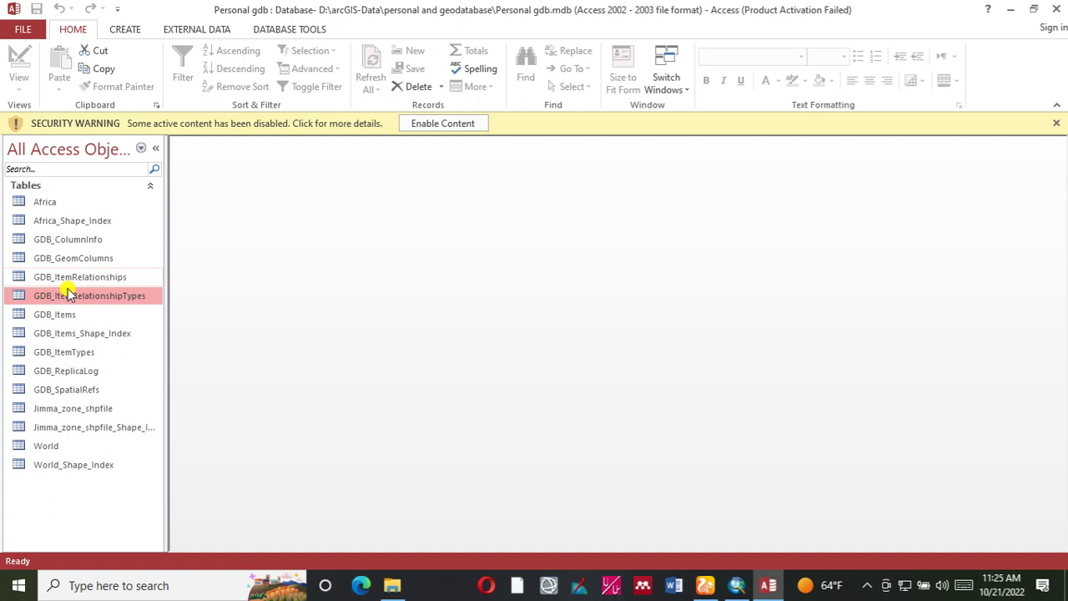
pyautogui.click(77, 276)
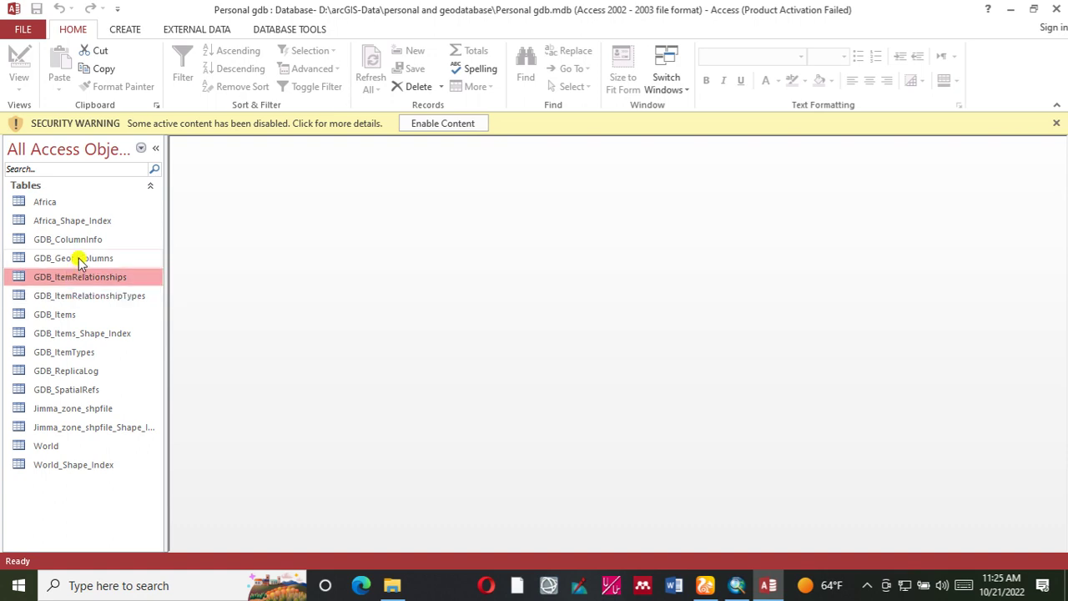
pyautogui.click(77, 259)
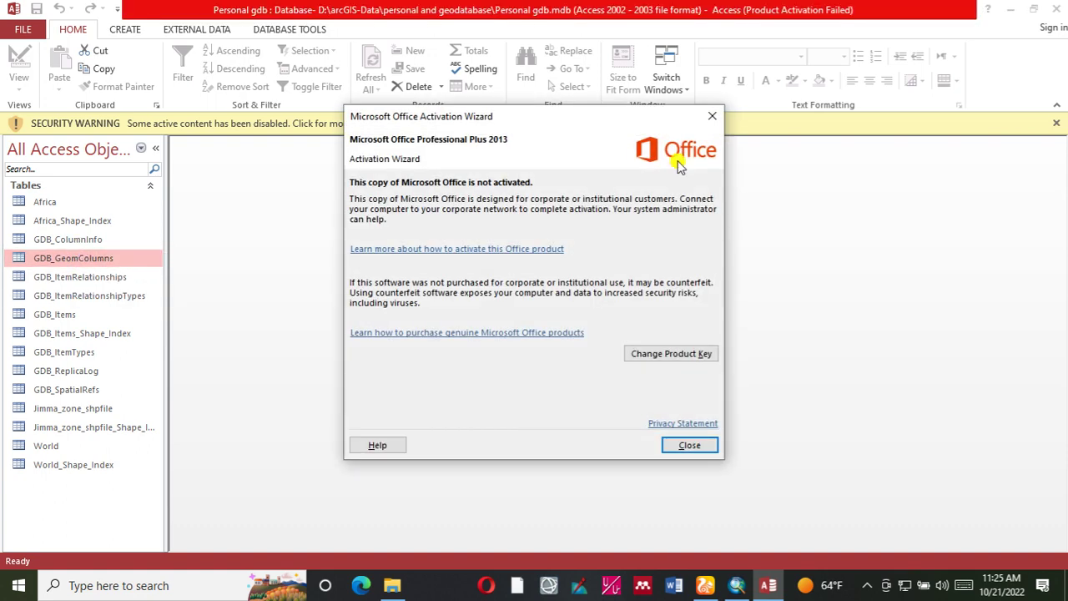
# Dismiss the Office activation wizard and enable the disabled content of the Personal gdb database
pyautogui.click(712, 116)
pyautogui.click(62, 243)
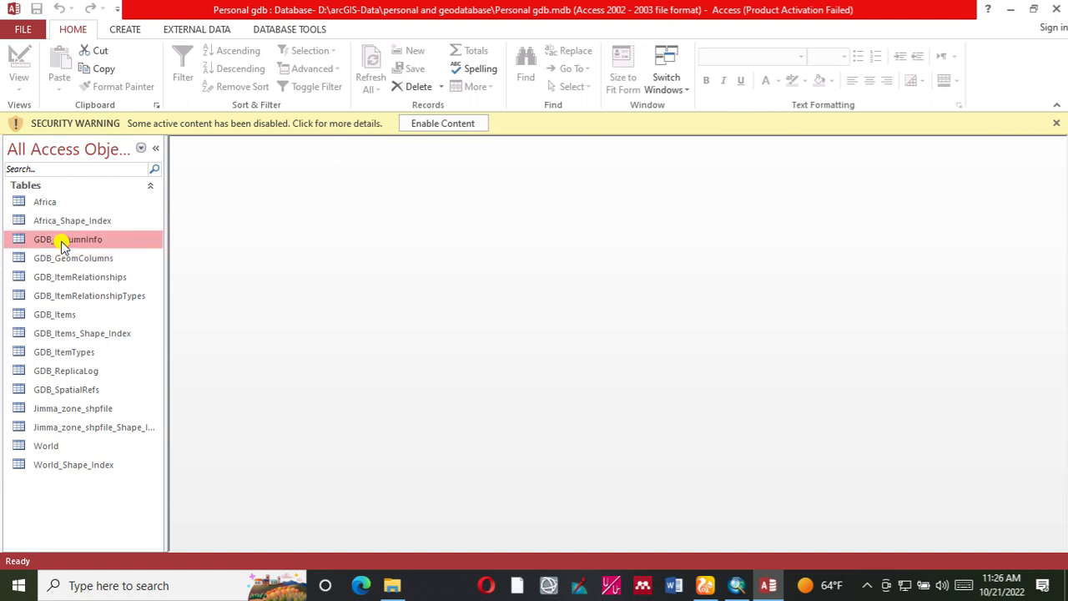
pyautogui.click(64, 220)
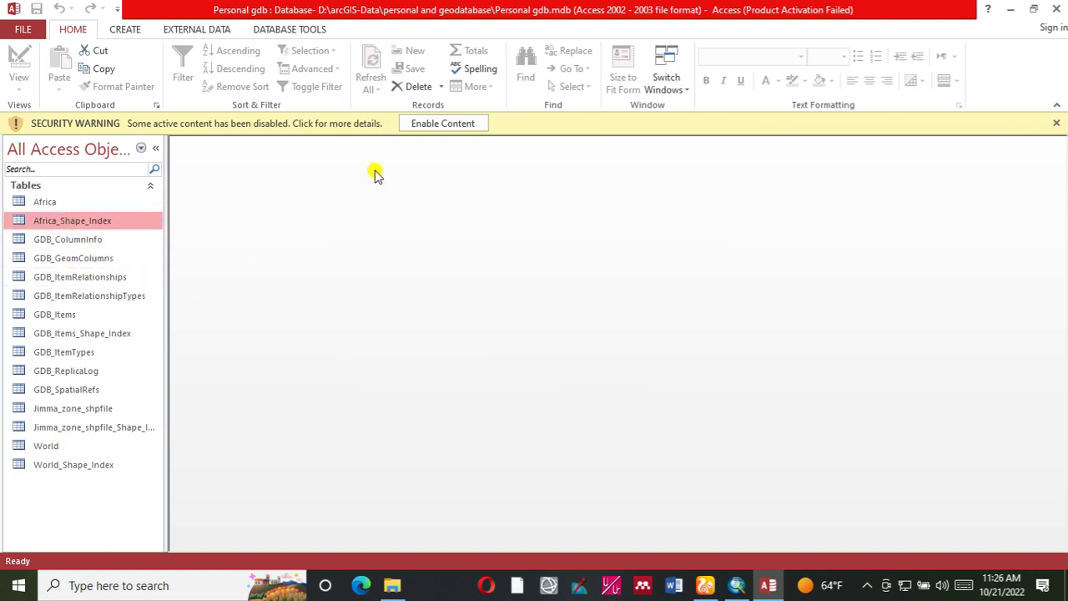
pyautogui.click(440, 124)
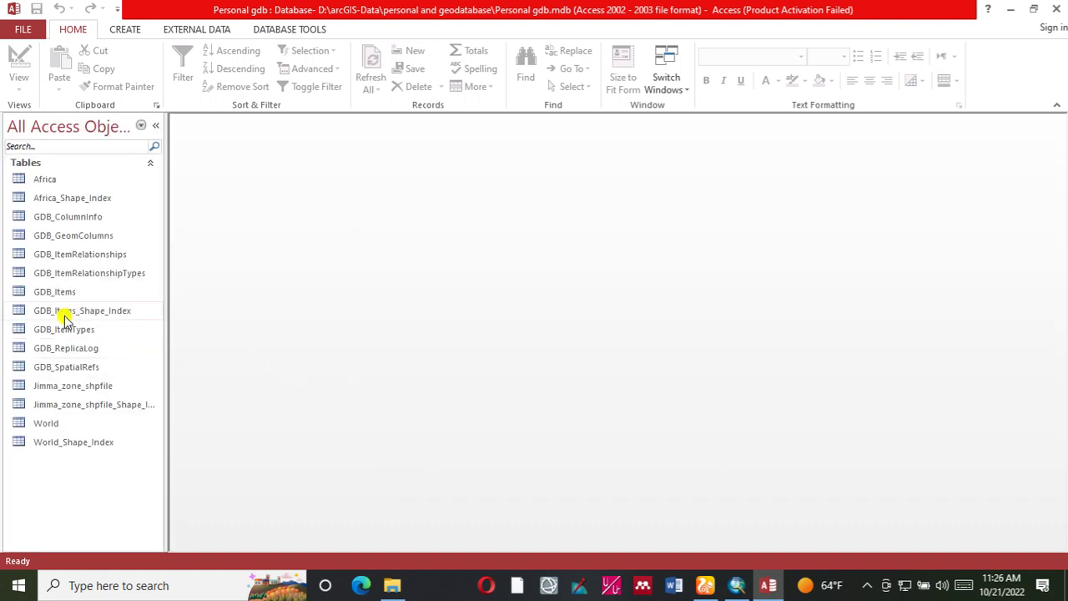
pyautogui.click(65, 313)
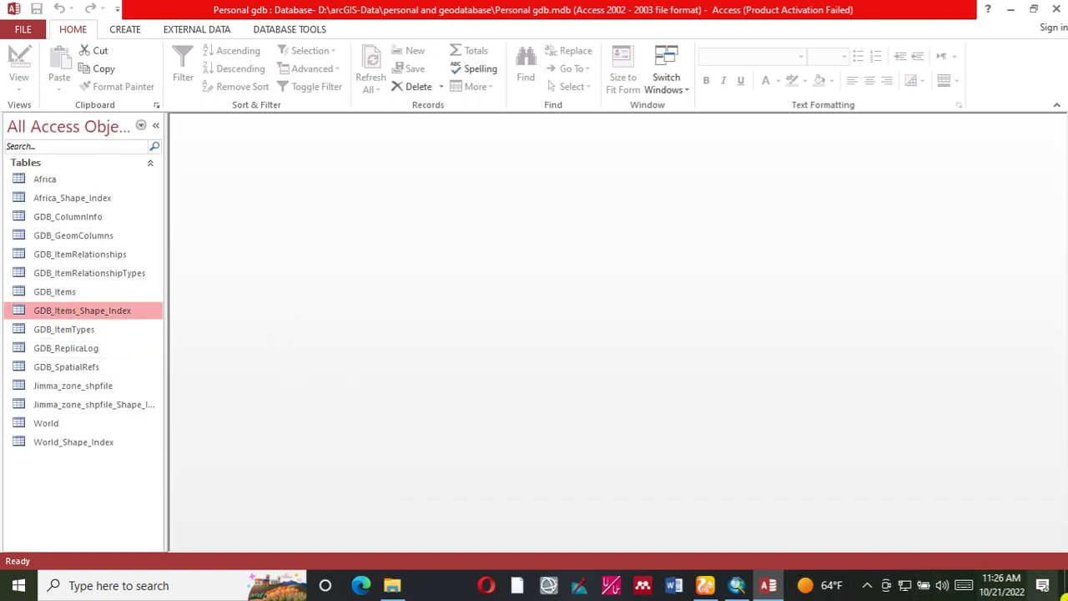
pyautogui.click(871, 583)
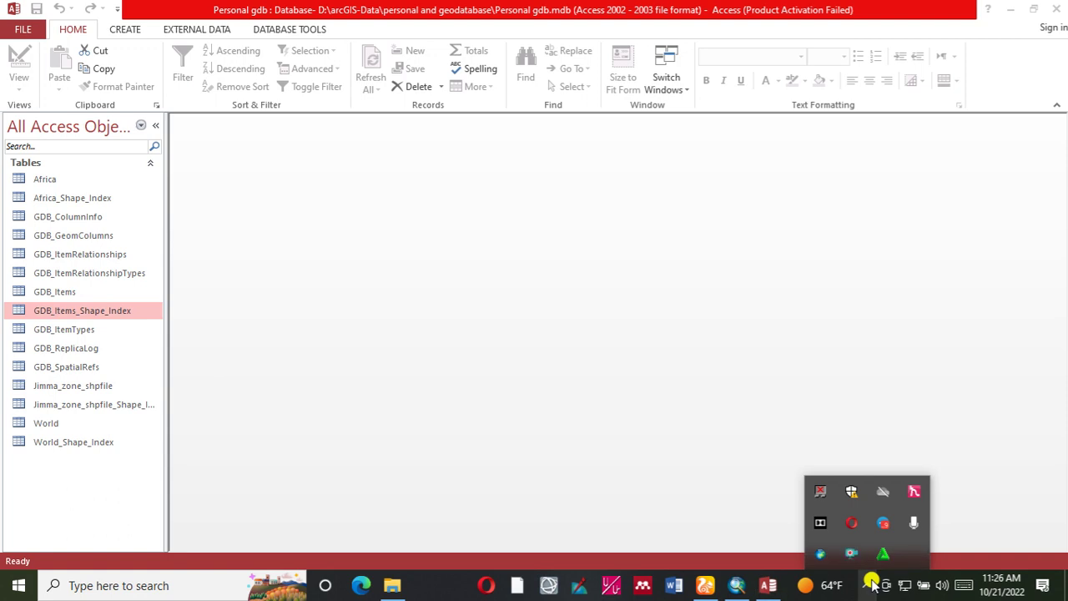
pyautogui.rightClick(848, 555)
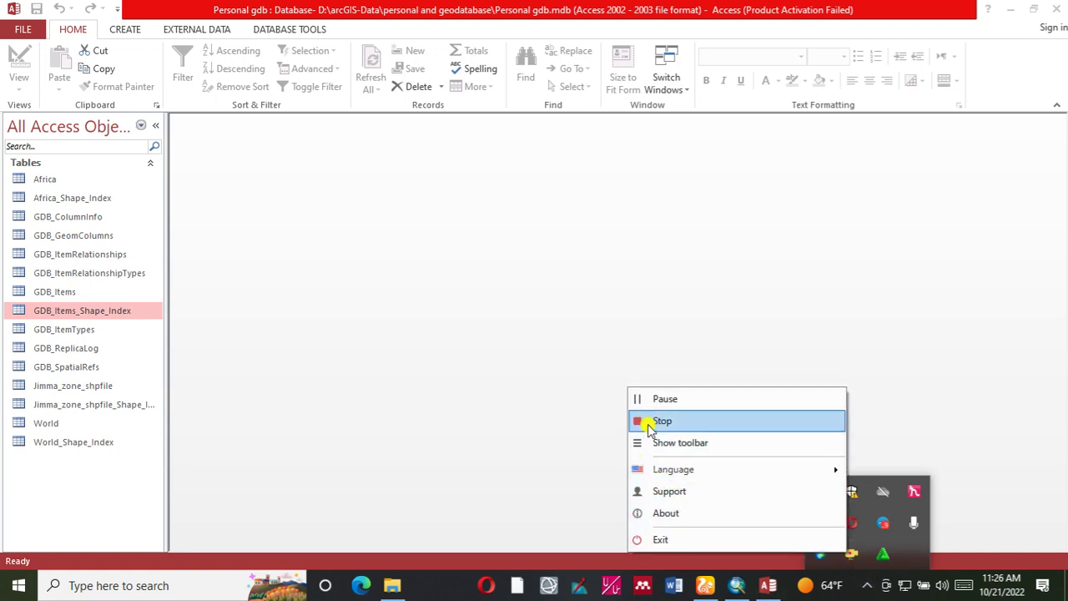
pyautogui.click(651, 400)
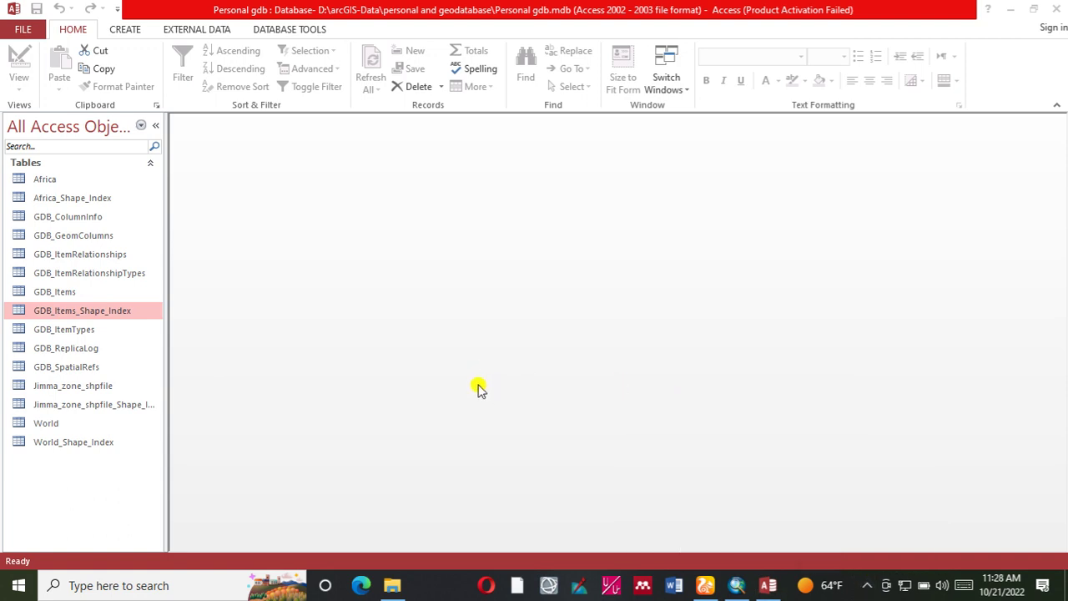
# Examine the tables stored in the Personal gdb database, going from the Jimma_zone_shpfile shape index up to Africa
pyautogui.click(48, 406)
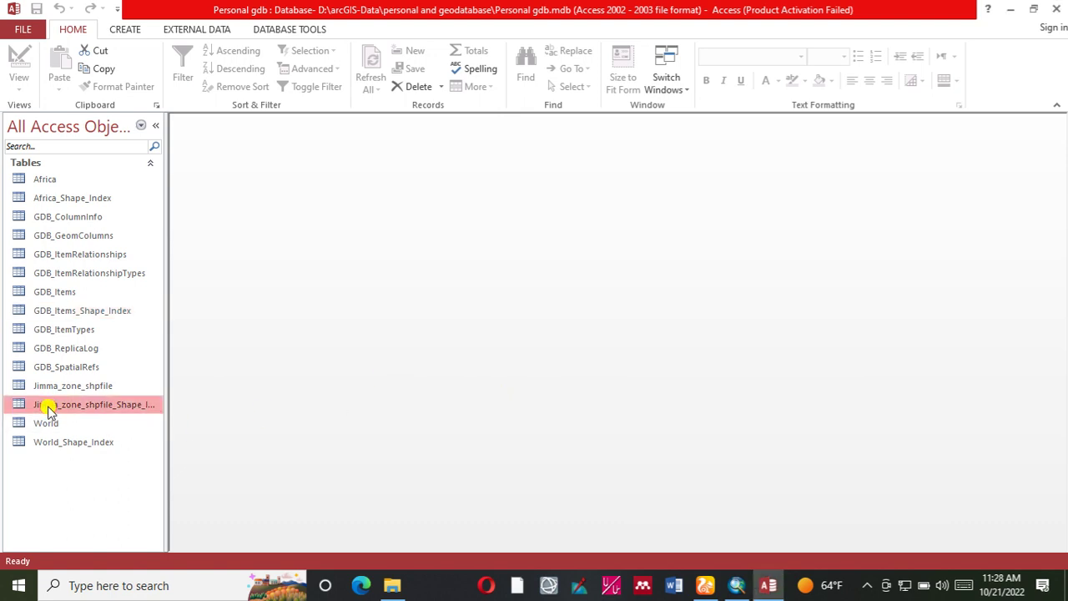
pyautogui.click(76, 389)
pyautogui.click(76, 372)
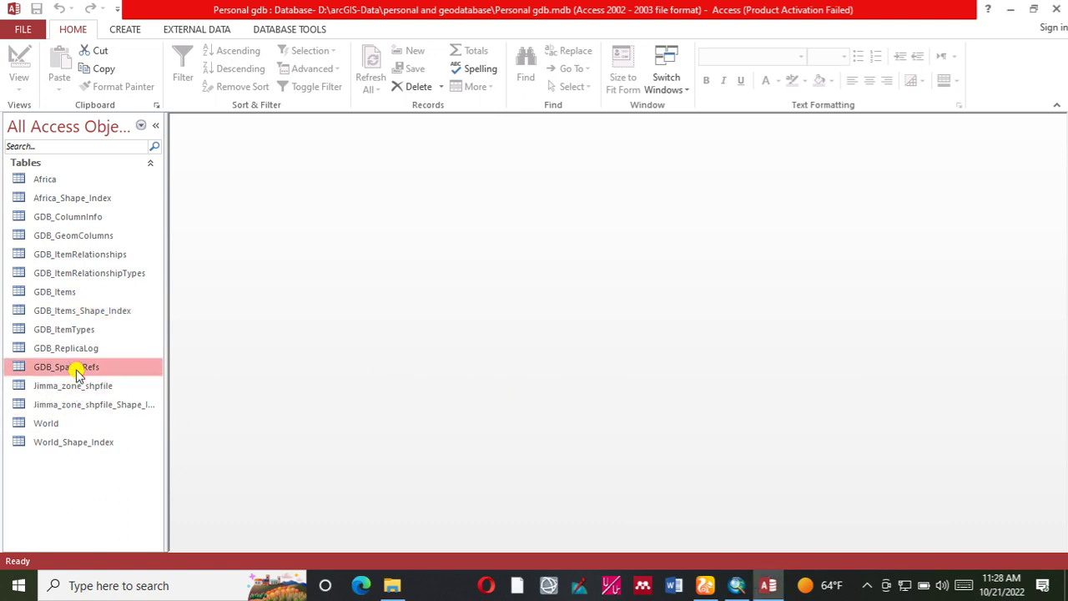
pyautogui.click(78, 348)
pyautogui.click(86, 276)
pyautogui.click(84, 254)
pyautogui.click(84, 237)
pyautogui.click(86, 216)
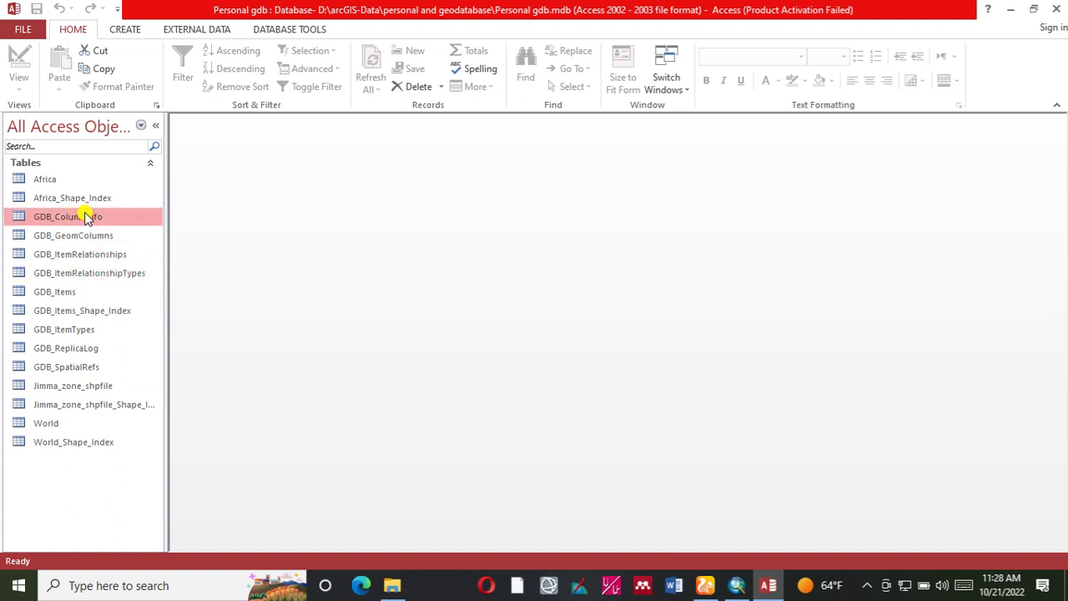
pyautogui.click(87, 198)
pyautogui.click(75, 180)
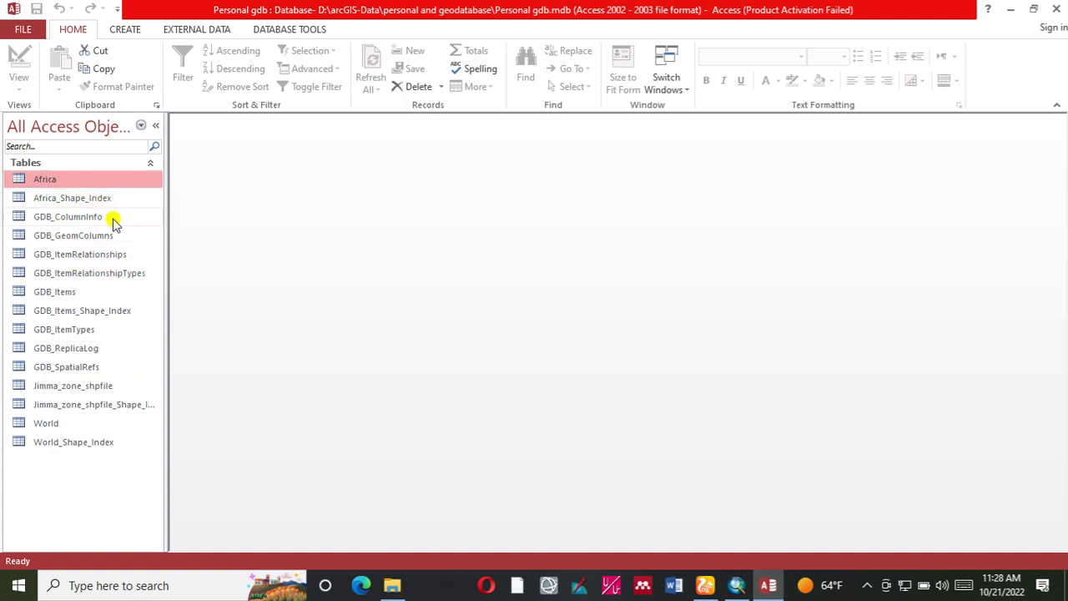
# Close the Personal gdb database, reopen its database file from the folder in Access and dismiss the activation wizard
pyautogui.click(1058, 10)
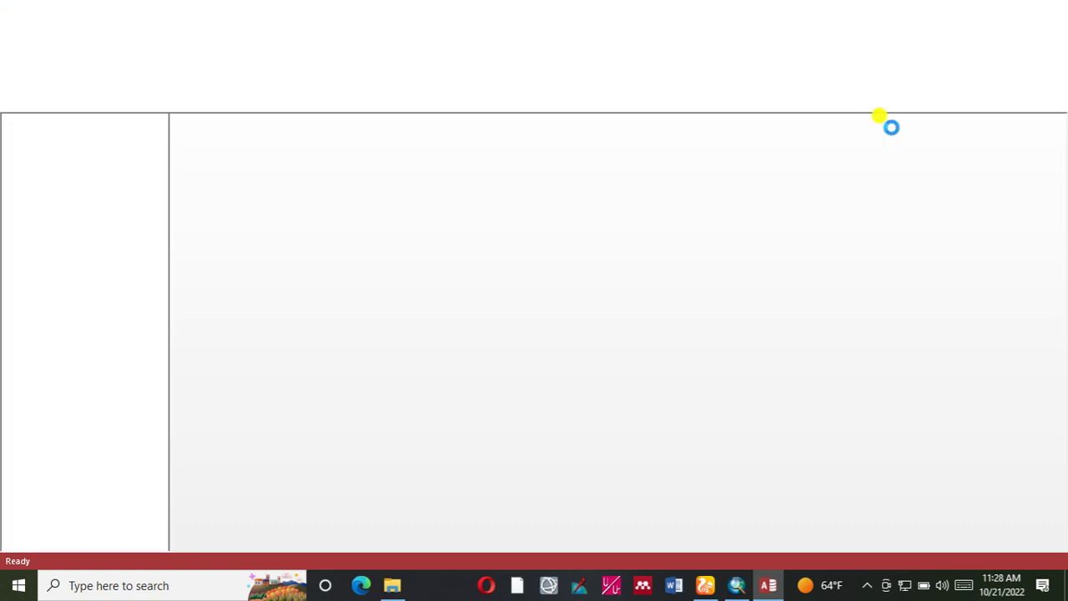
pyautogui.click(335, 192)
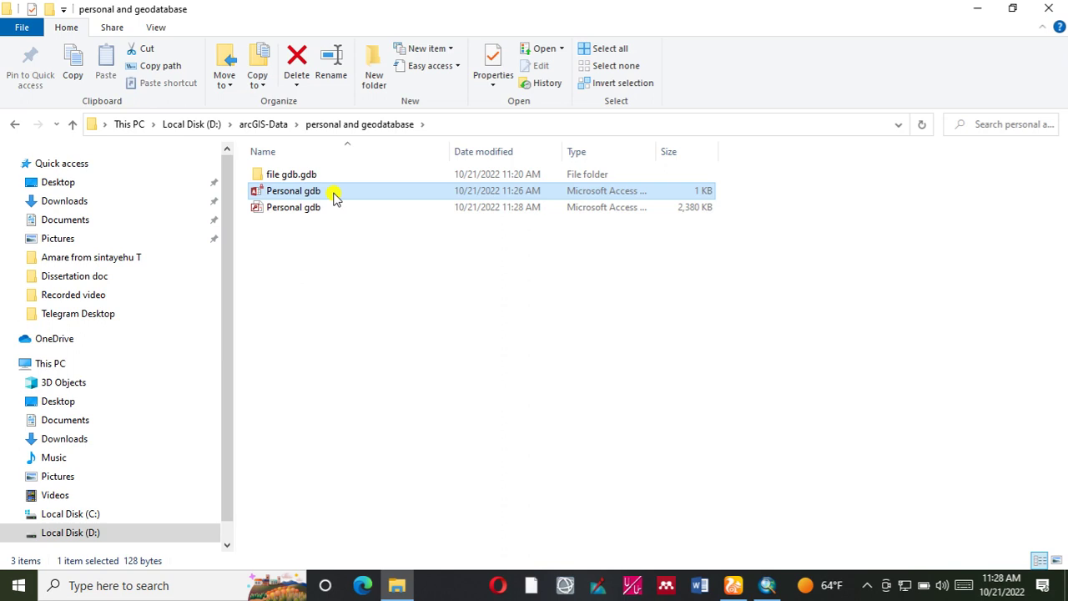
pyautogui.doubleClick(334, 192)
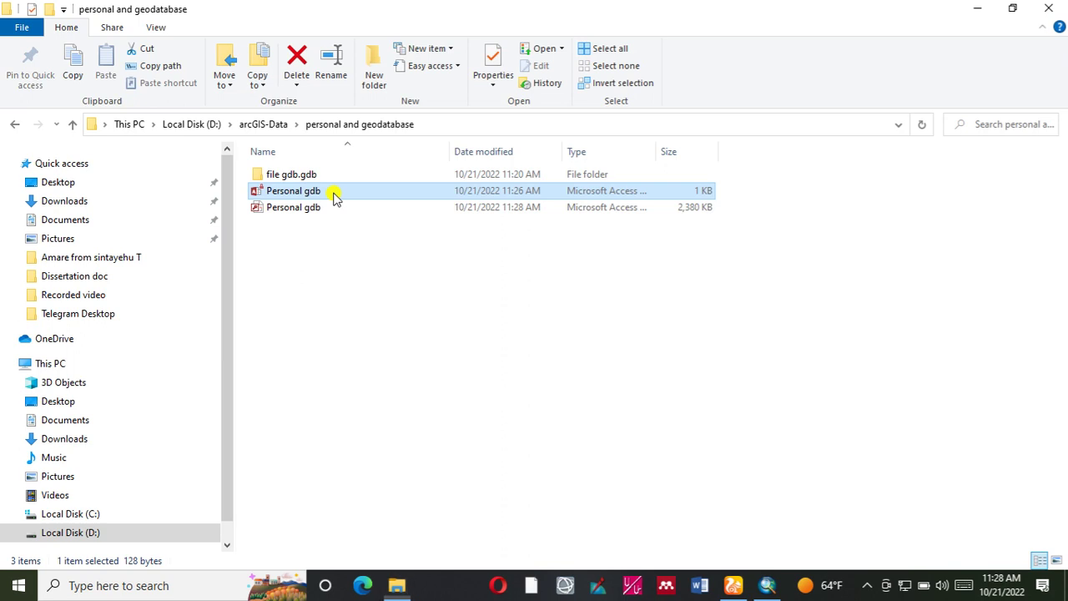
pyautogui.press('Escape')
pyautogui.click(318, 210)
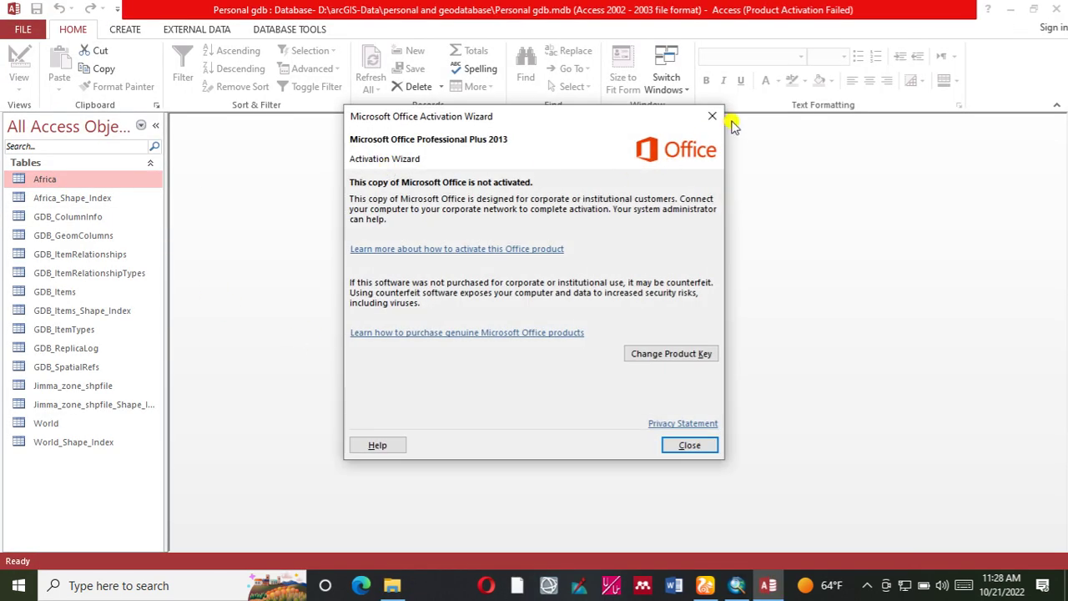
pyautogui.click(716, 120)
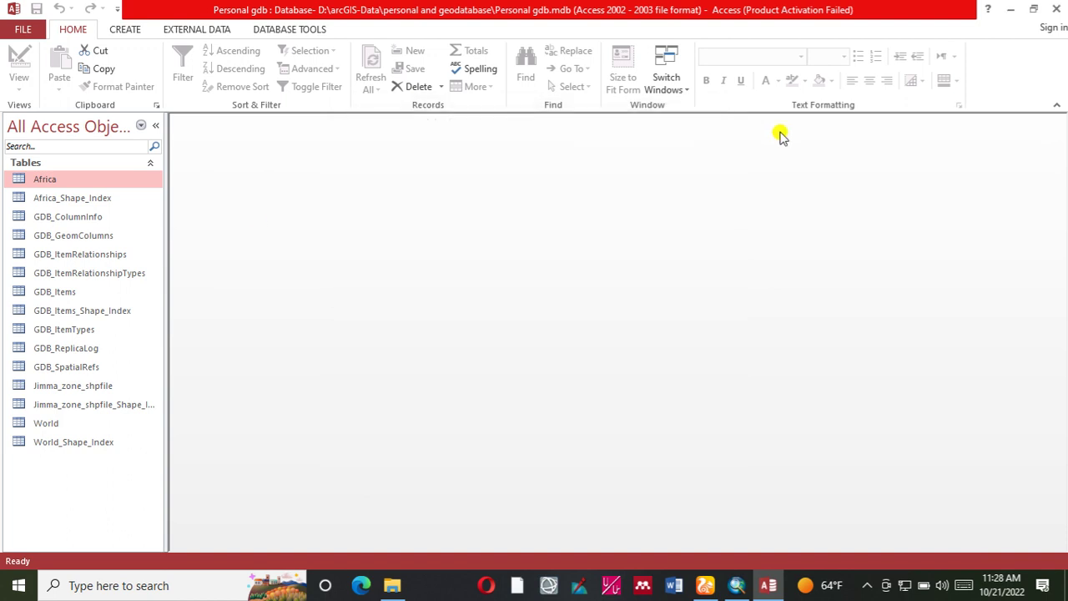
# Review the table list from GDB_ColumnInfo down to GDB_Items and the Jimma_zone_shpfile shape index
pyautogui.click(77, 219)
pyautogui.click(94, 239)
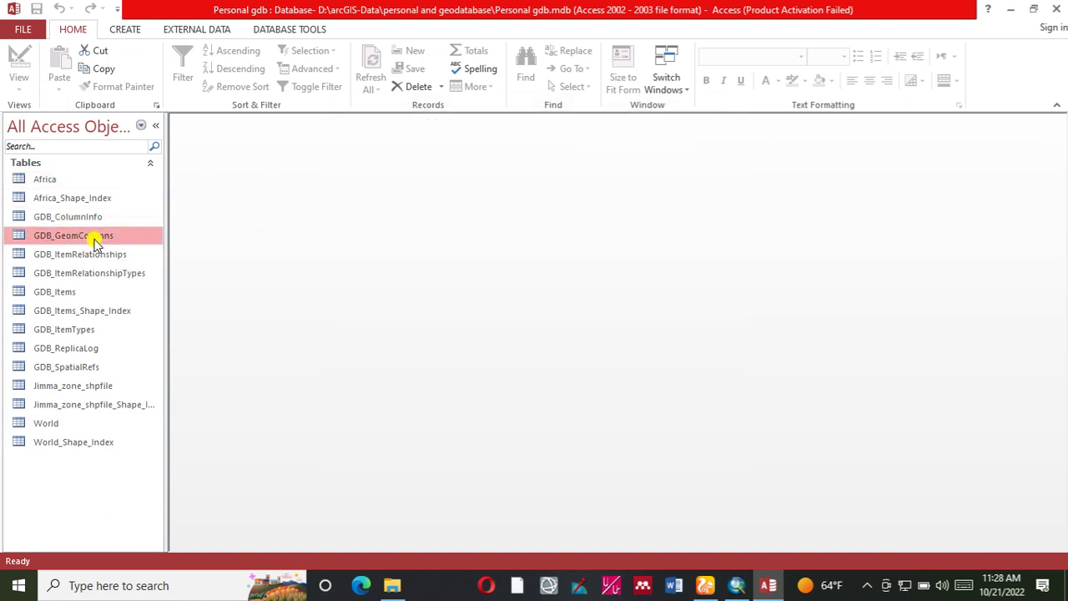
pyautogui.click(92, 255)
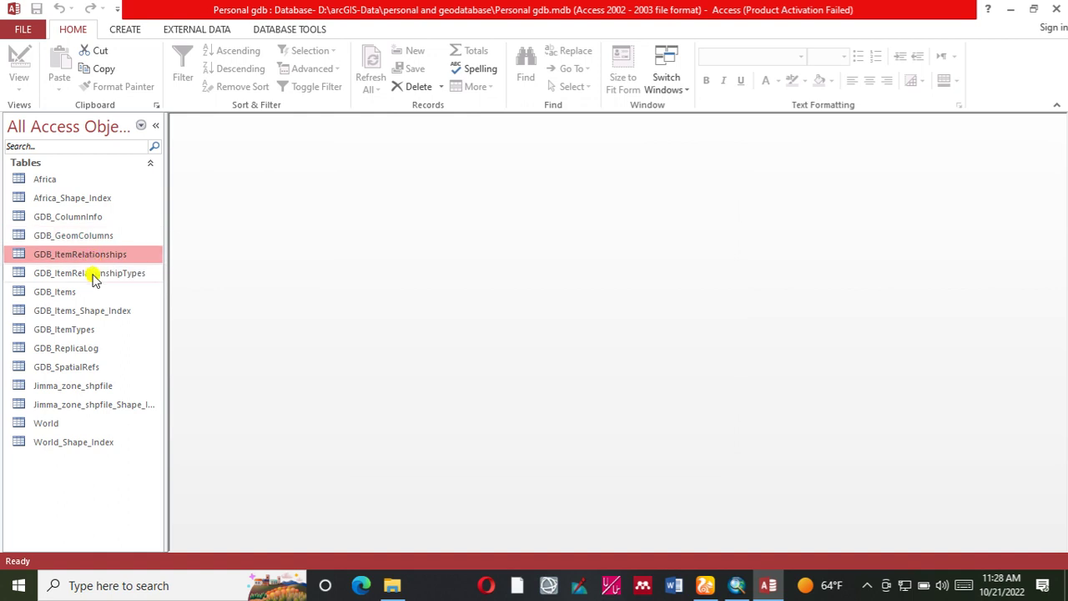
pyautogui.click(94, 276)
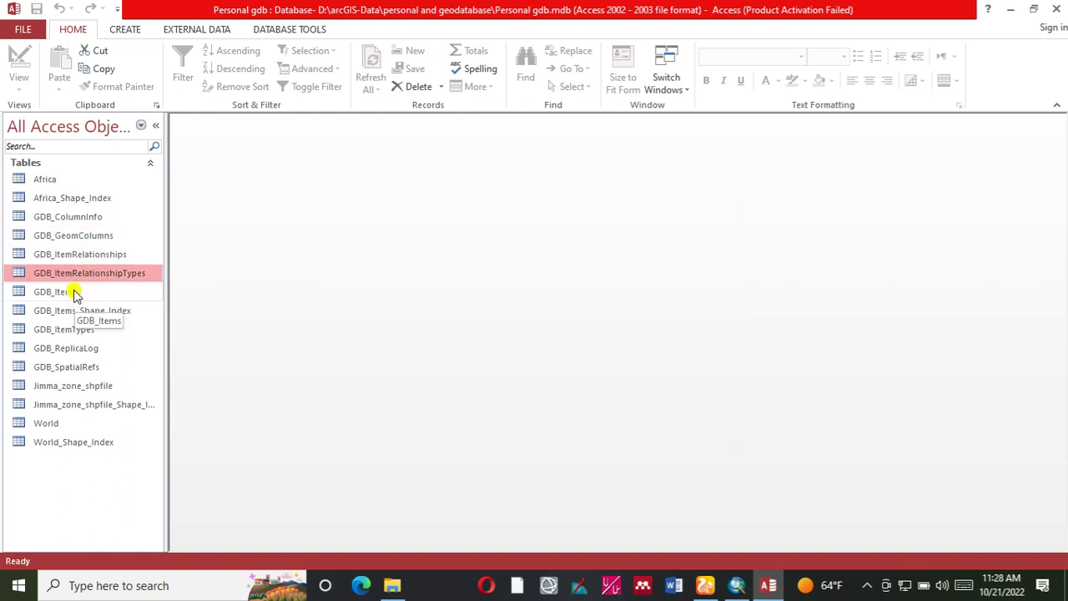
pyautogui.click(74, 292)
pyautogui.click(88, 405)
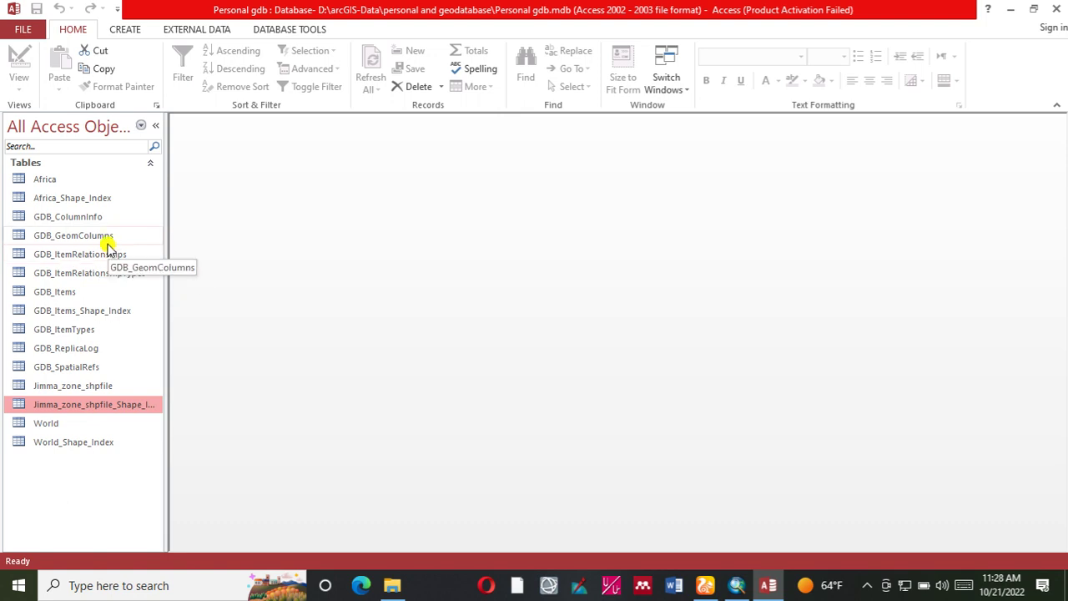
# Close the Personal gdb database in Access and switch back to the untitled map in ArcMap
pyautogui.click(1059, 8)
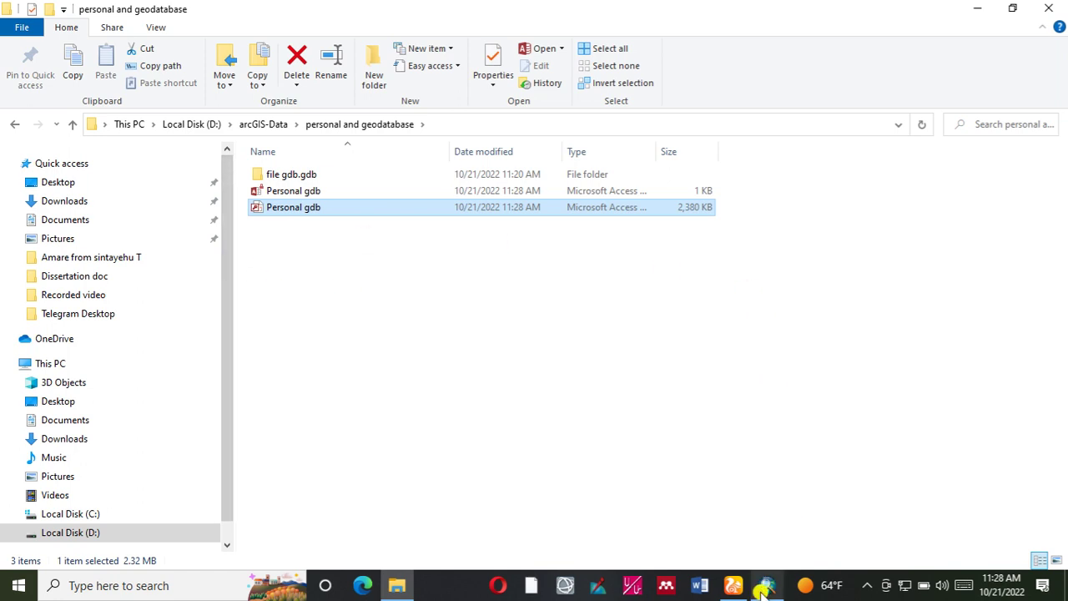
pyautogui.moveTo(767, 589)
pyautogui.click(758, 519)
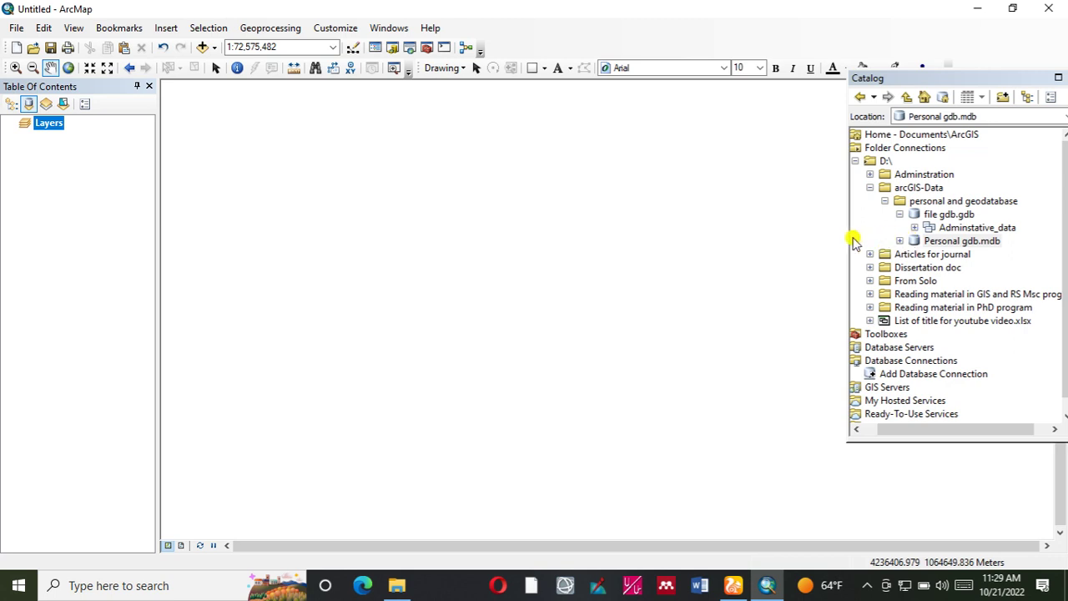
pyautogui.click(866, 585)
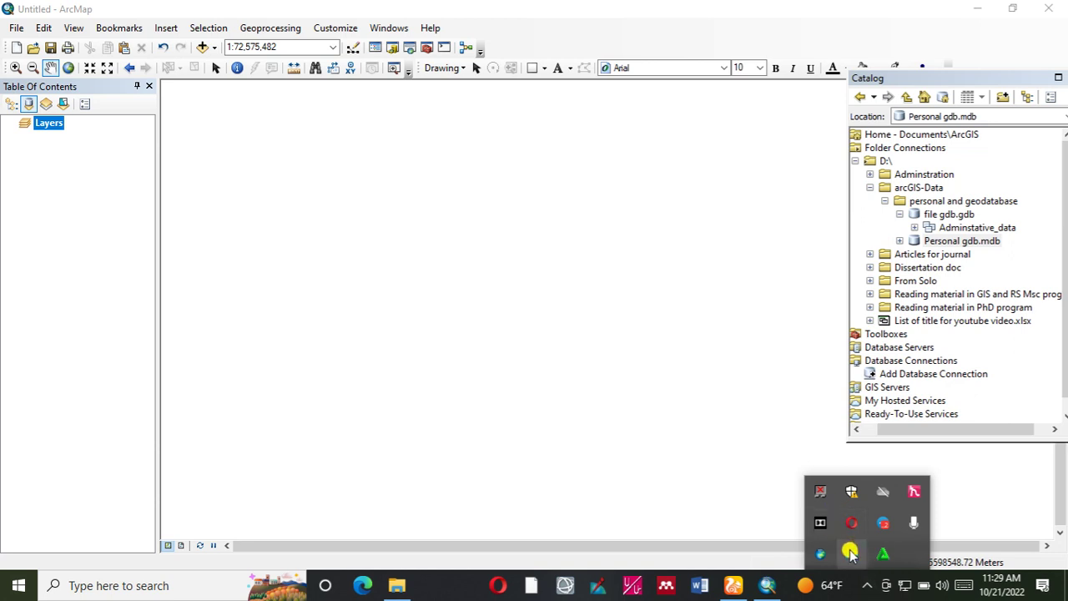
pyautogui.rightClick(850, 553)
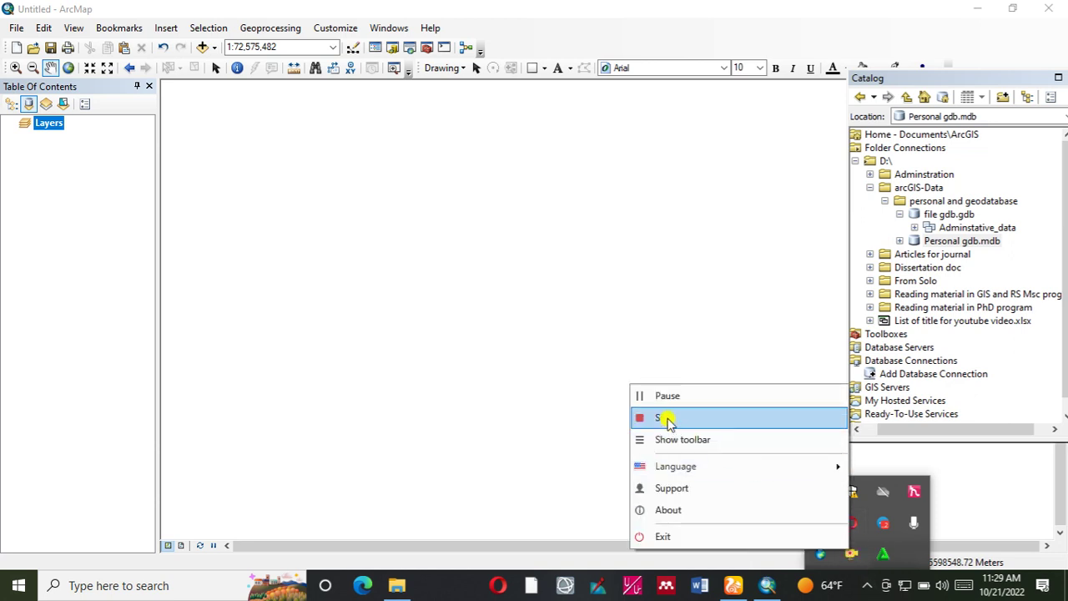